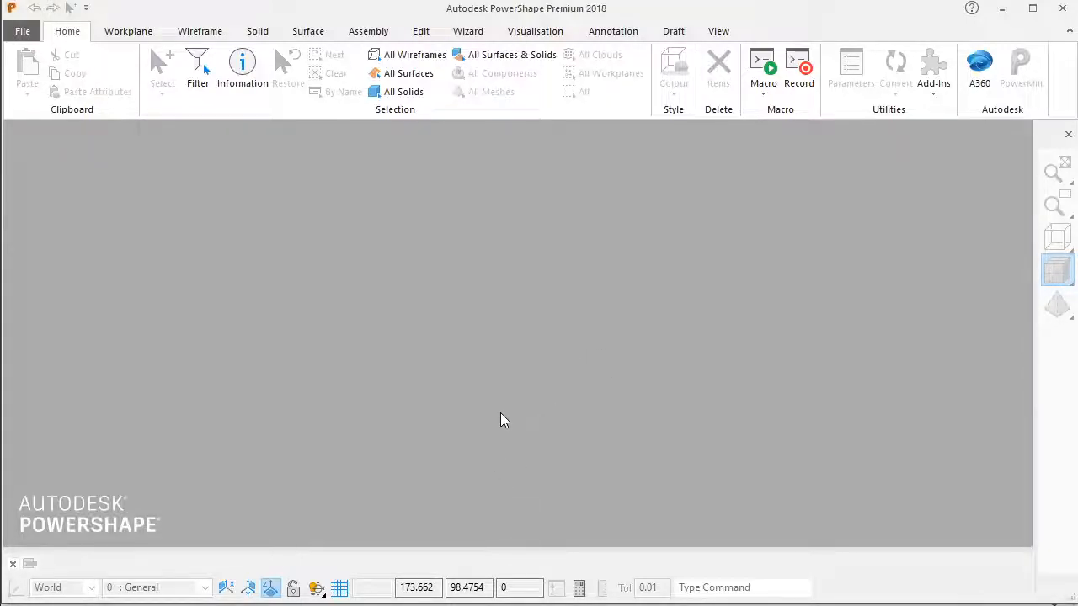
Import DEW17-19.sldprt from the Double Ended Wrench folder in 13.0.Tools into PowerShape as a new model.
{"action": "left_click", "coordinate": [398, 605]}
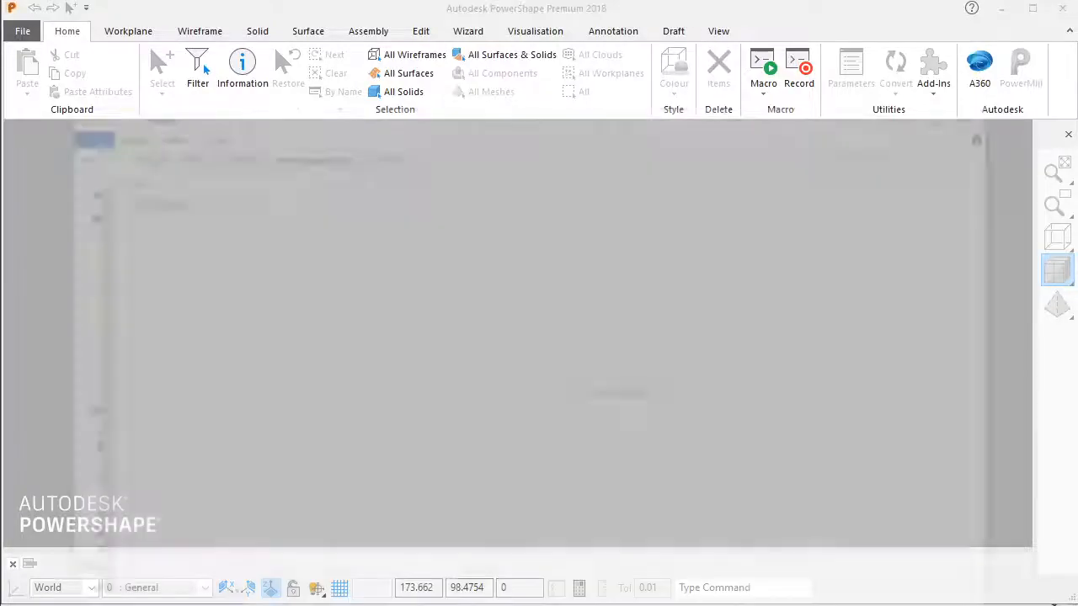
{"action": "double_click", "coordinate": [144, 108]}
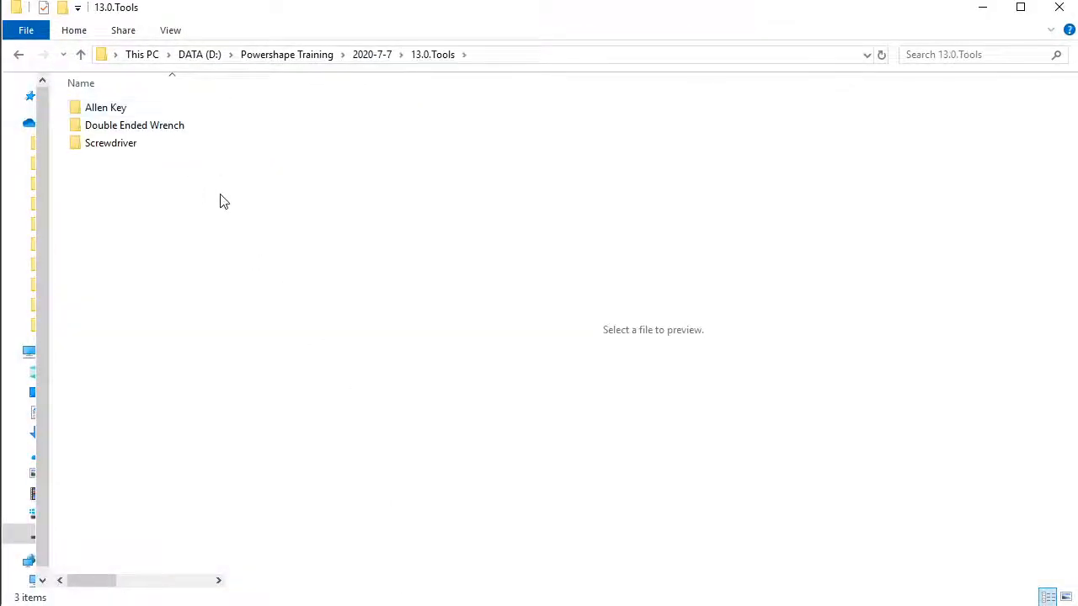
{"action": "double_click", "coordinate": [163, 127]}
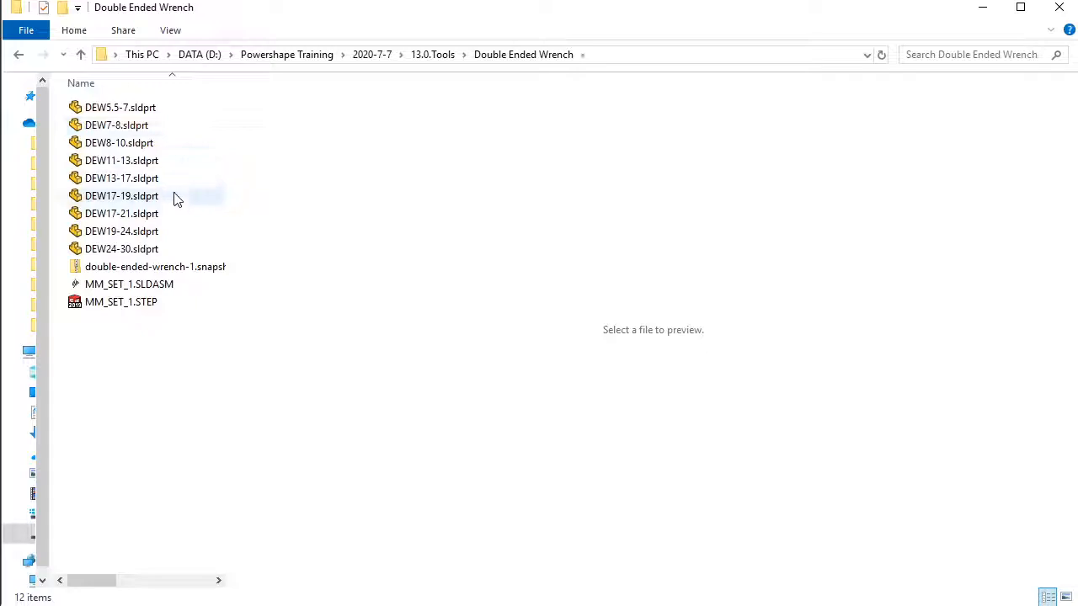
{"action": "left_click", "coordinate": [132, 202]}
{"action": "left_click", "coordinate": [140, 212]}
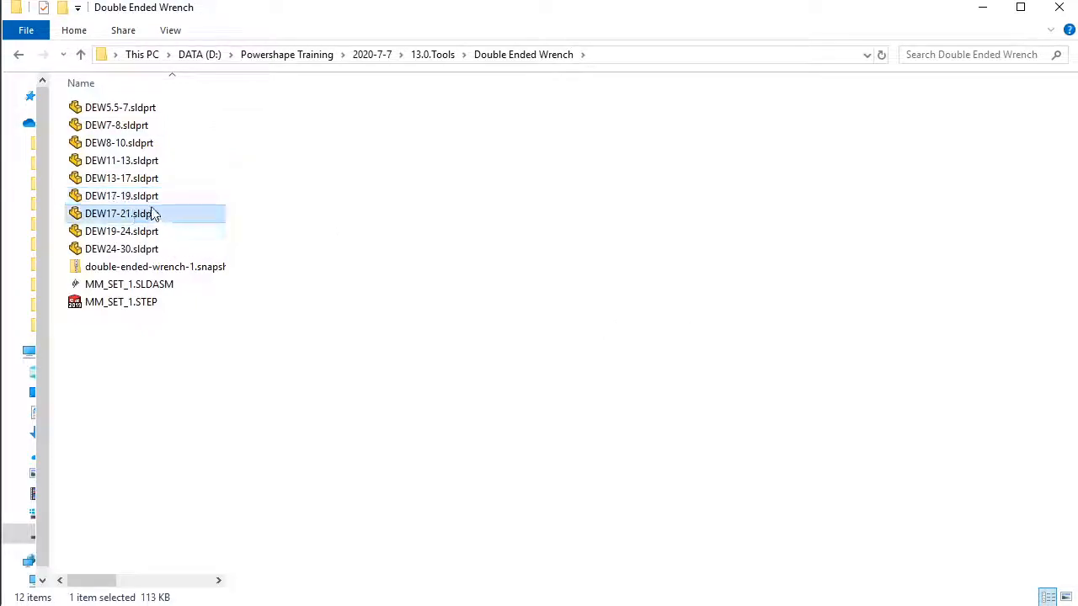
{"action": "left_click", "coordinate": [124, 200]}
{"action": "left_click_drag", "start_coordinate": [110, 203], "coordinate": [762, 418]}
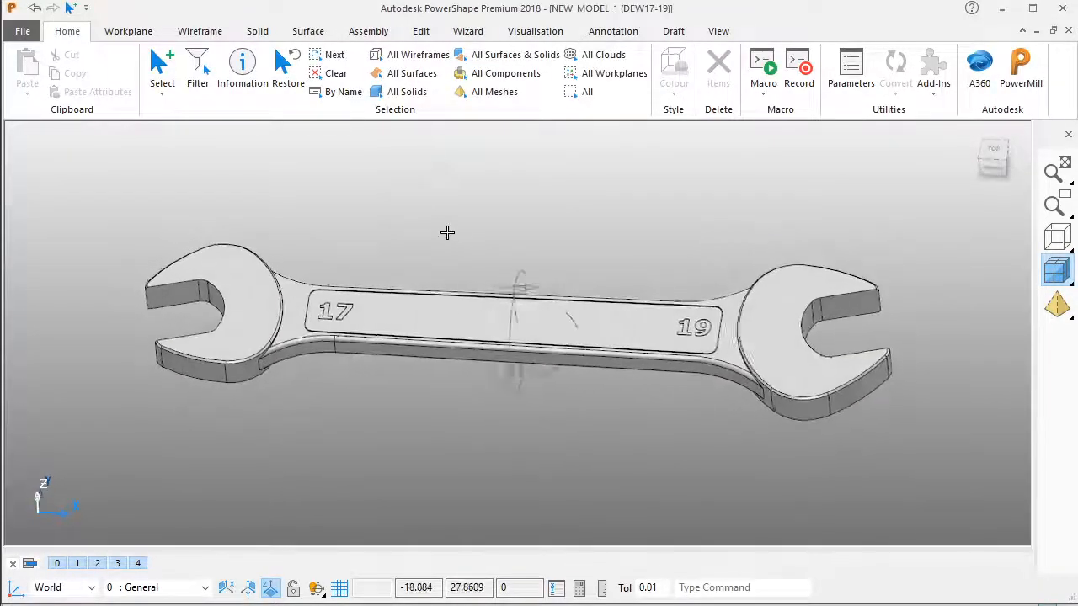
Examine the imported double-ended wrench from above, below and the sides, including both jaws and the embossed handle.
{"action": "middle_click_drag", "start_coordinate": [578, 240], "coordinate": [612, 236]}
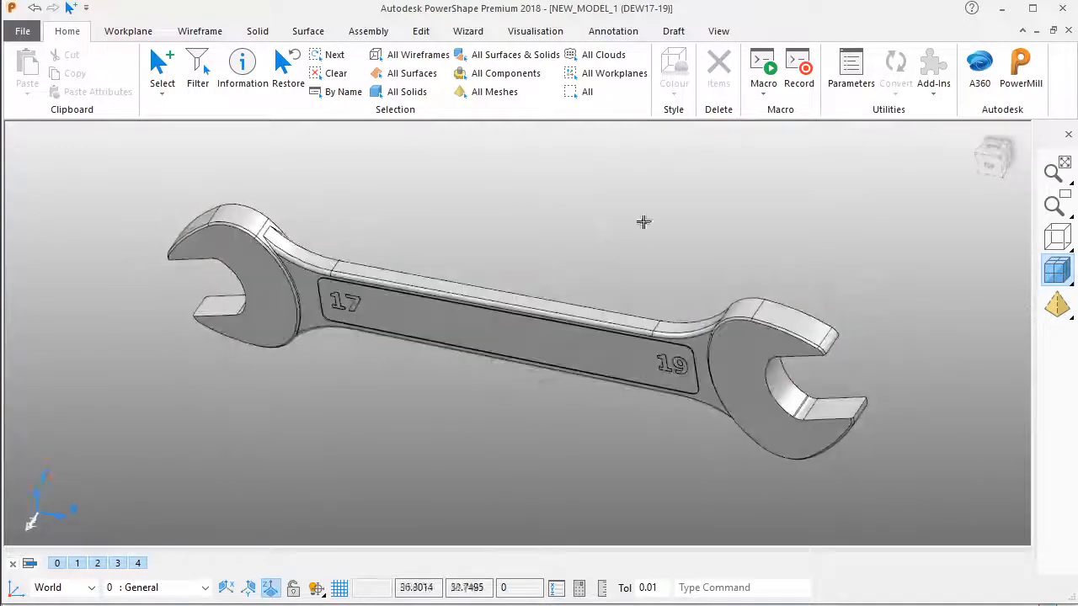
{"action": "middle_click_drag", "start_coordinate": [462, 156], "coordinate": [611, 422]}
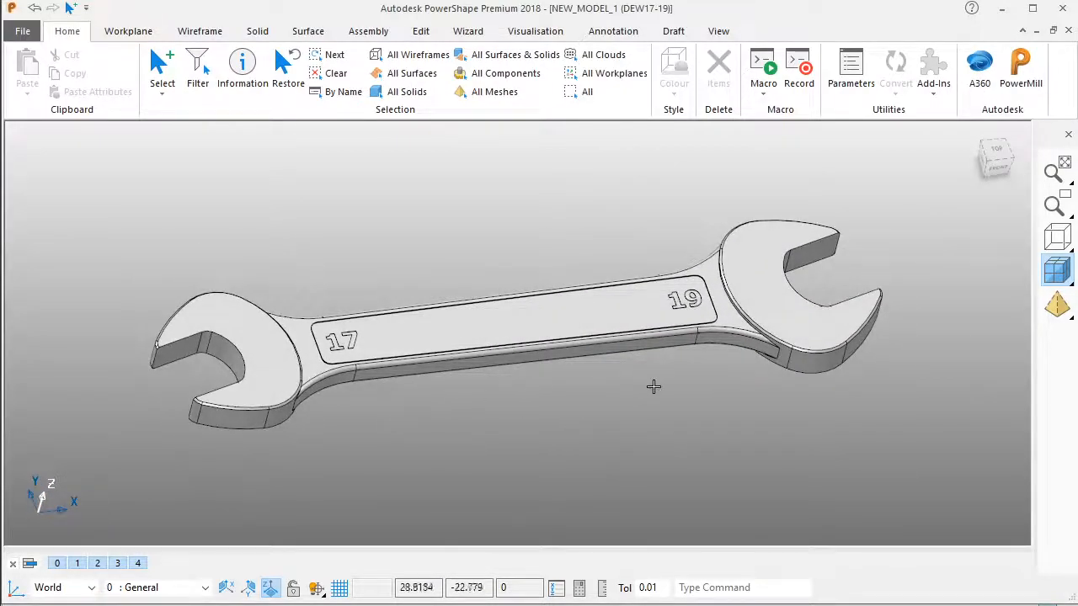
{"action": "middle_click_drag", "start_coordinate": [651, 387], "coordinate": [609, 390]}
{"action": "middle_click_drag", "start_coordinate": [518, 391], "coordinate": [454, 423]}
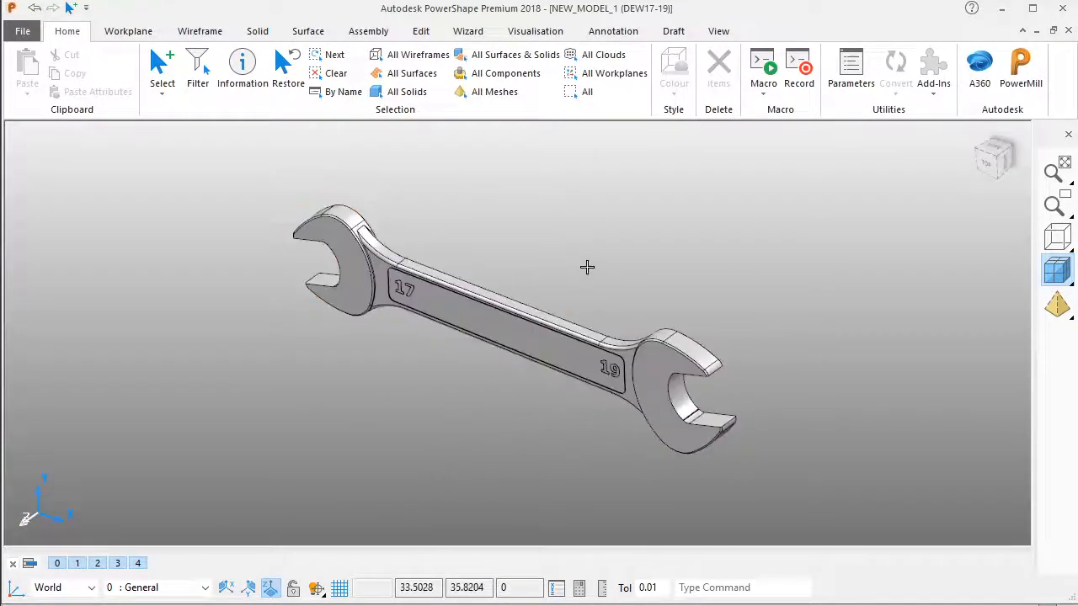
{"action": "middle_click_drag", "start_coordinate": [589, 295], "coordinate": [570, 254]}
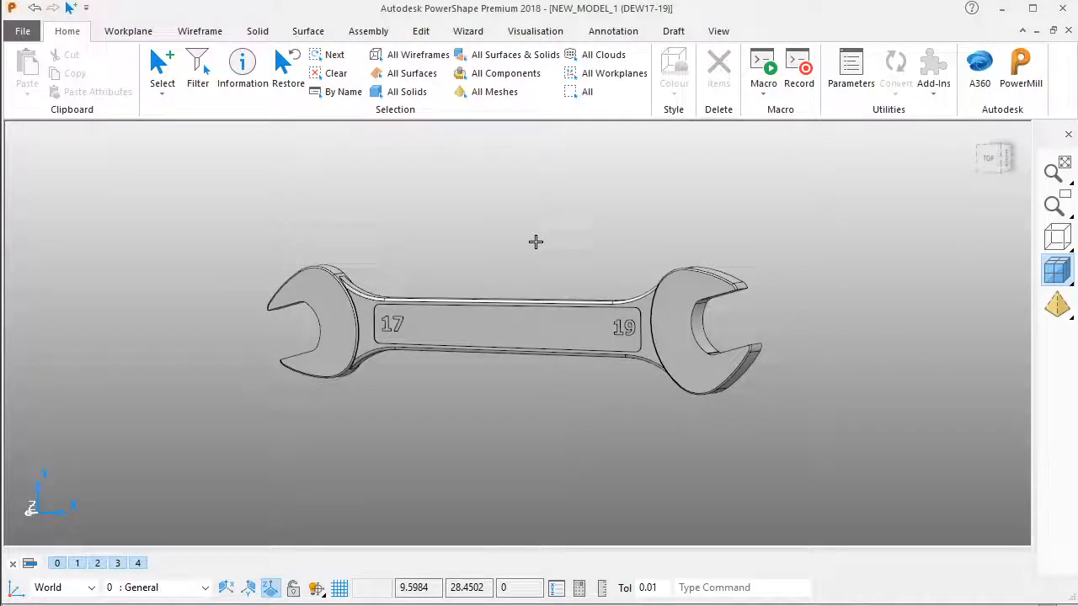
{"action": "middle_click_drag", "start_coordinate": [533, 258], "coordinate": [522, 320]}
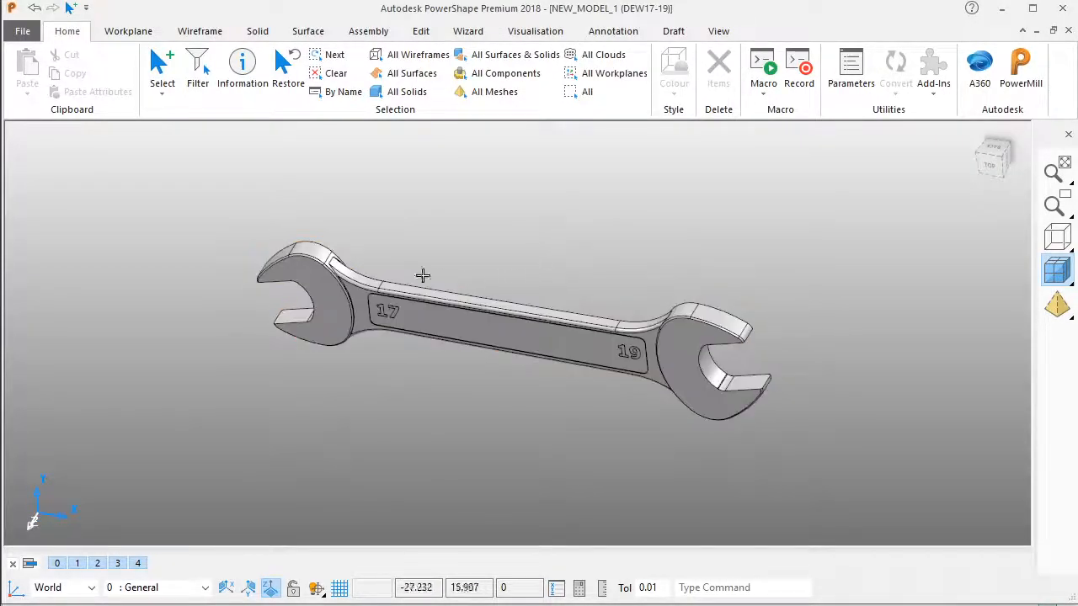
{"action": "mouse_move", "coordinate": [534, 264]}
{"action": "middle_mouse_down"}
{"action": "mouse_move", "coordinate": [551, 368]}
{"action": "mouse_move", "coordinate": [534, 180]}
{"action": "mouse_move", "coordinate": [561, 157]}
{"action": "mouse_move", "coordinate": [628, 181]}
{"action": "mouse_move", "coordinate": [508, 430]}
{"action": "mouse_move", "coordinate": [544, 344]}
{"action": "middle_mouse_up"}
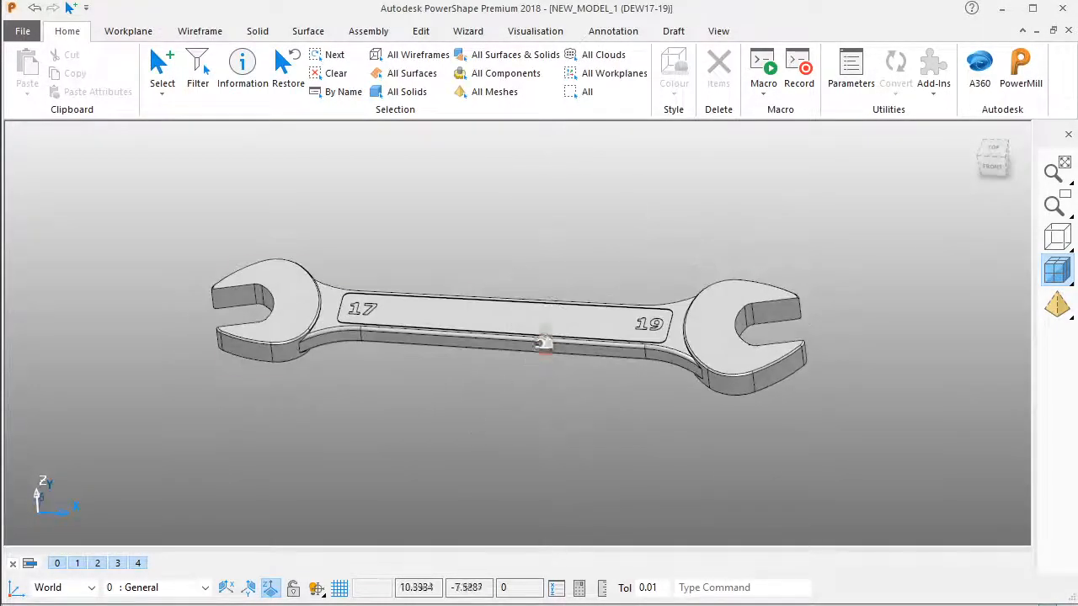
{"action": "middle_click_drag", "start_coordinate": [642, 354], "coordinate": [645, 253]}
Start a Cage Morph on the wrench solid.
{"action": "left_click", "coordinate": [425, 34]}
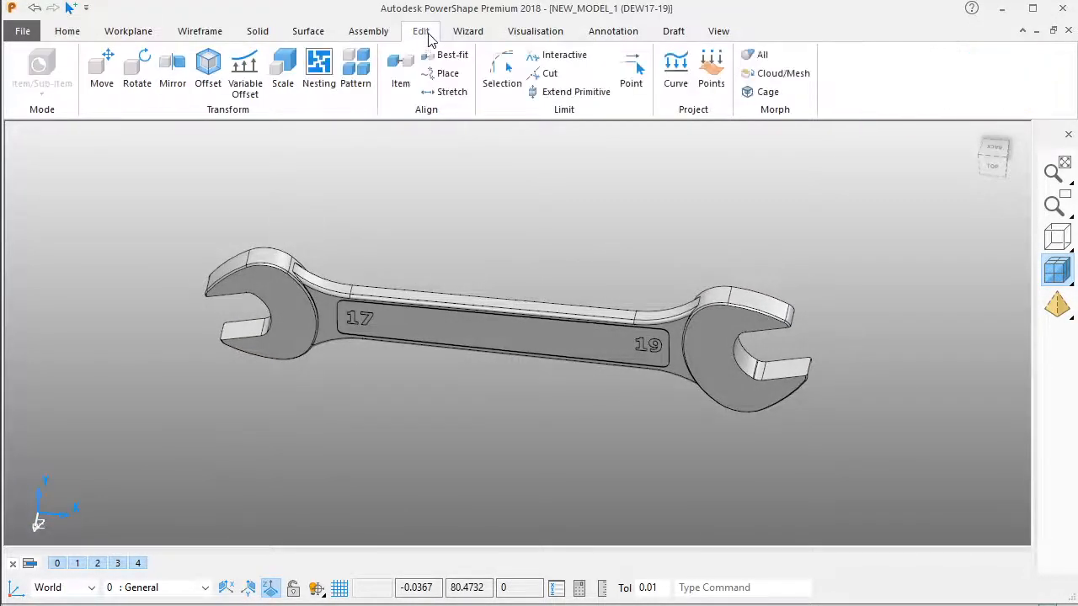
{"action": "left_click", "coordinate": [564, 314]}
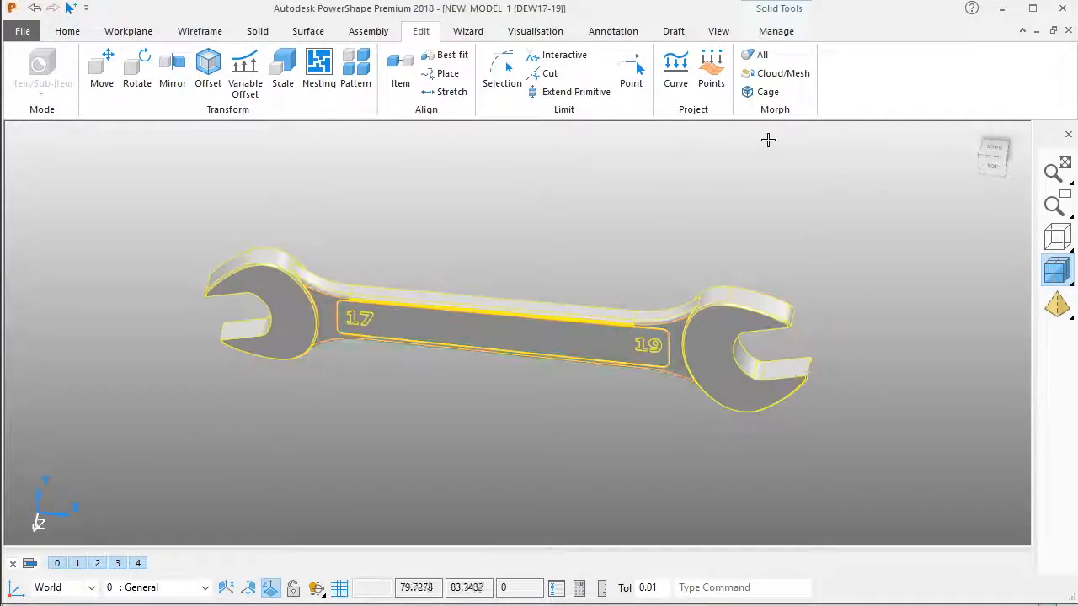
{"action": "left_click", "coordinate": [764, 91]}
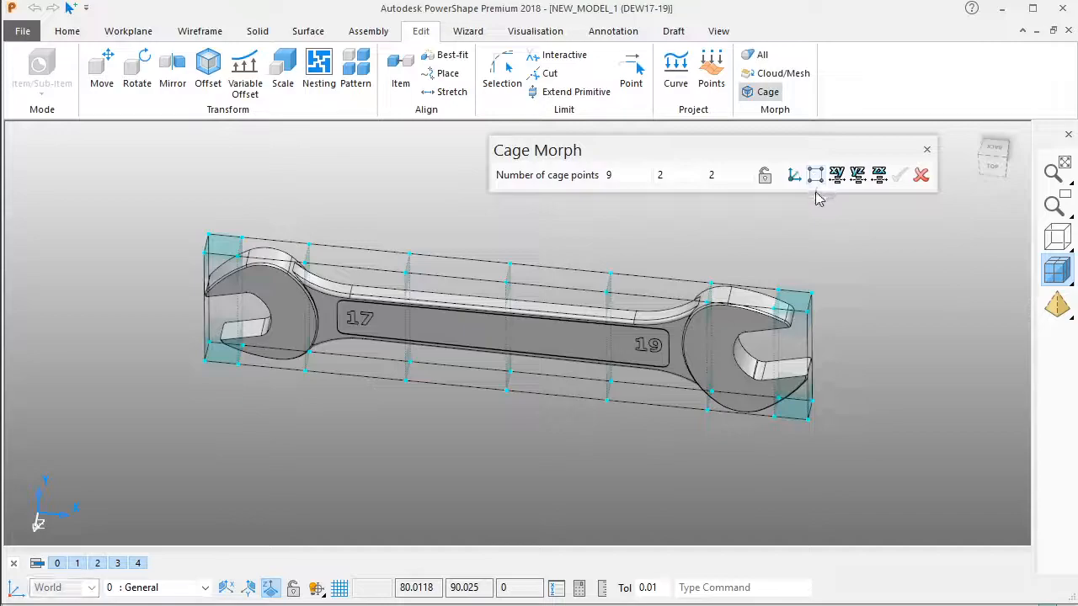
{"action": "mouse_move", "coordinate": [433, 343]}
{"action": "middle_mouse_down"}
{"action": "mouse_move", "coordinate": [494, 260]}
{"action": "mouse_move", "coordinate": [534, 325]}
{"action": "mouse_move", "coordinate": [555, 322]}
{"action": "mouse_move", "coordinate": [736, 419]}
{"action": "mouse_move", "coordinate": [724, 362]}
{"action": "middle_mouse_up"}
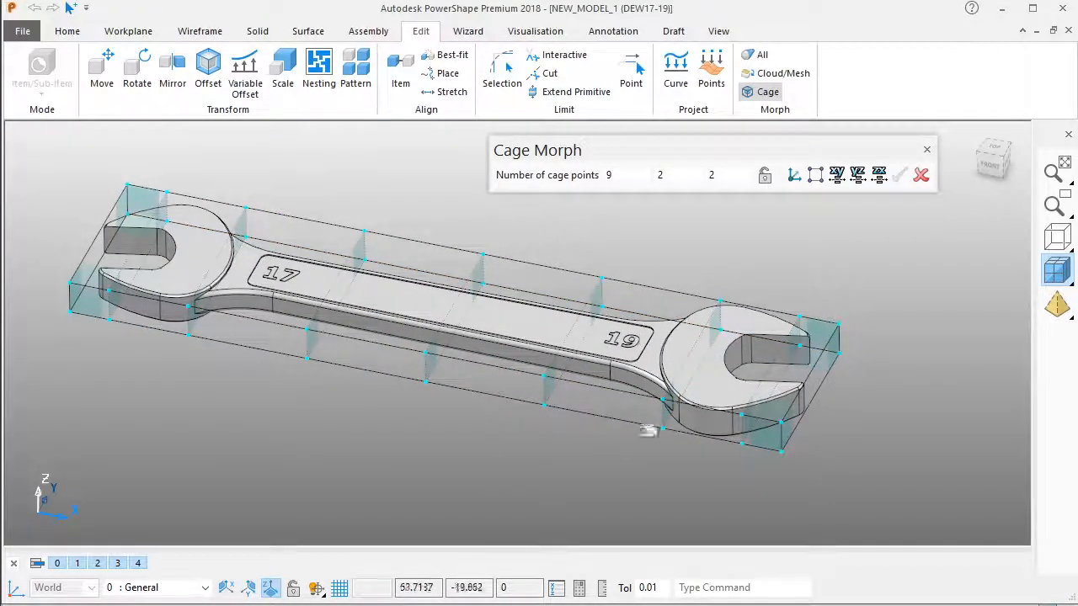
{"action": "middle_click_drag", "start_coordinate": [682, 380], "coordinate": [606, 375]}
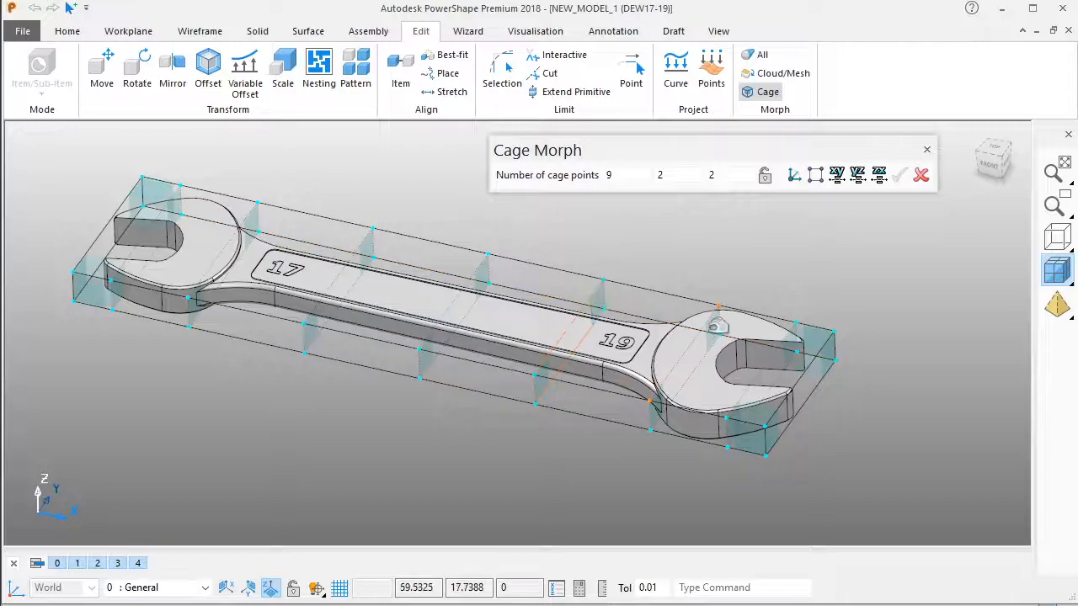
Try 4, 5 and 9 cage points along the wrench's length.
{"action": "left_click", "coordinate": [612, 177]}
{"action": "key", "text": "BackSpace"}
{"action": "type", "text": "2"}
{"action": "left_click", "coordinate": [673, 177]}
{"action": "left_click", "coordinate": [602, 174]}
{"action": "type", "text": "4"}
{"action": "key", "text": "Return"}
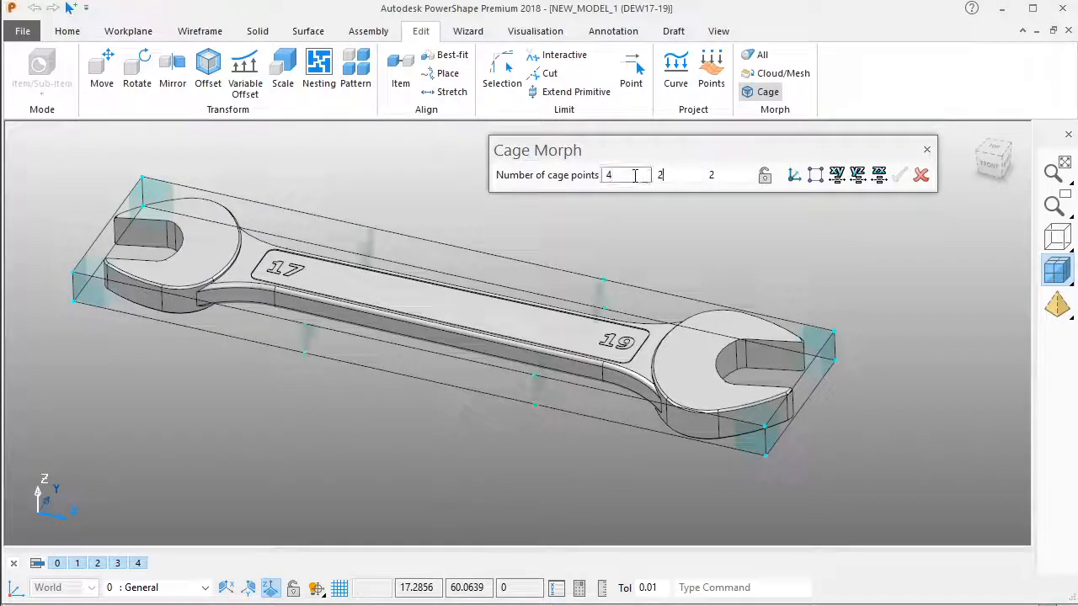
{"action": "type", "text": "5"}
{"action": "left_click", "coordinate": [674, 175]}
{"action": "left_click", "coordinate": [618, 174]}
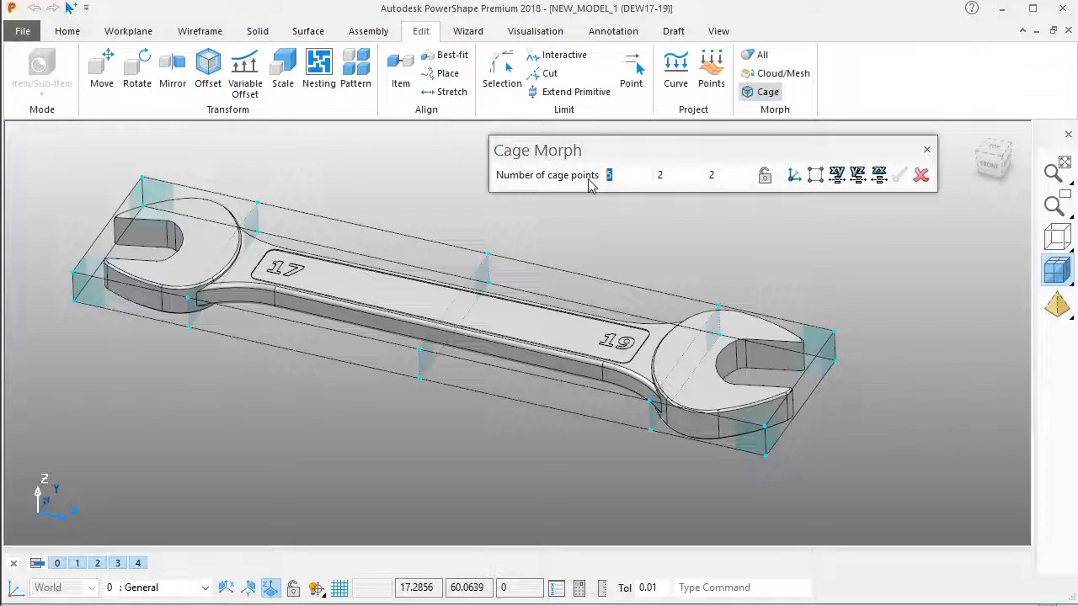
{"action": "type", "text": "9"}
{"action": "key", "text": "Tab"}
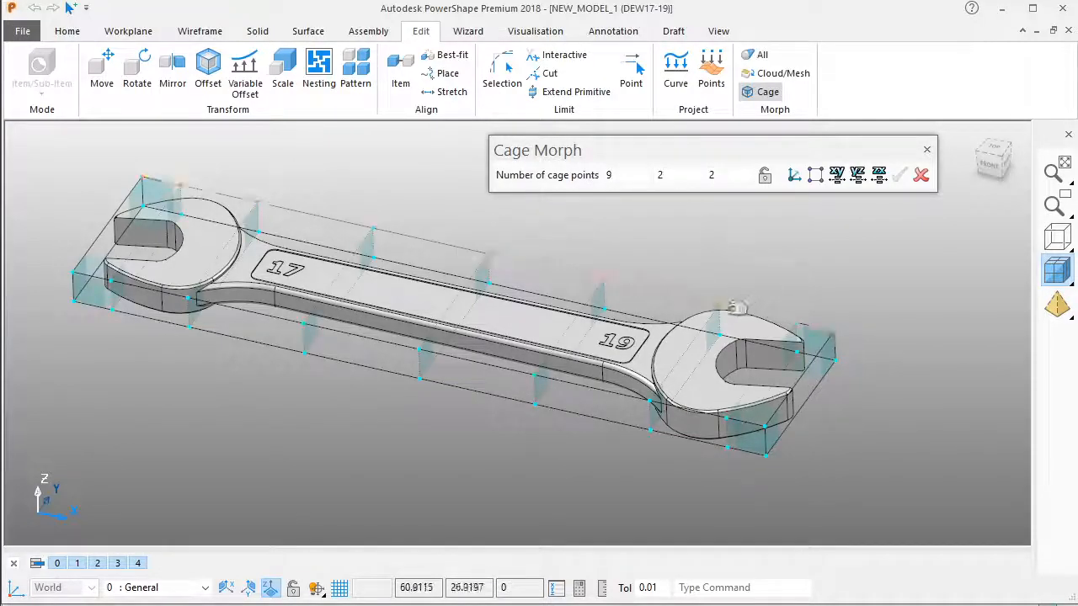
Set the number of cage points along the wrench's length to 11.
{"action": "double_click", "coordinate": [608, 175]}
{"action": "type", "text": "11"}
{"action": "key", "text": "Tab"}
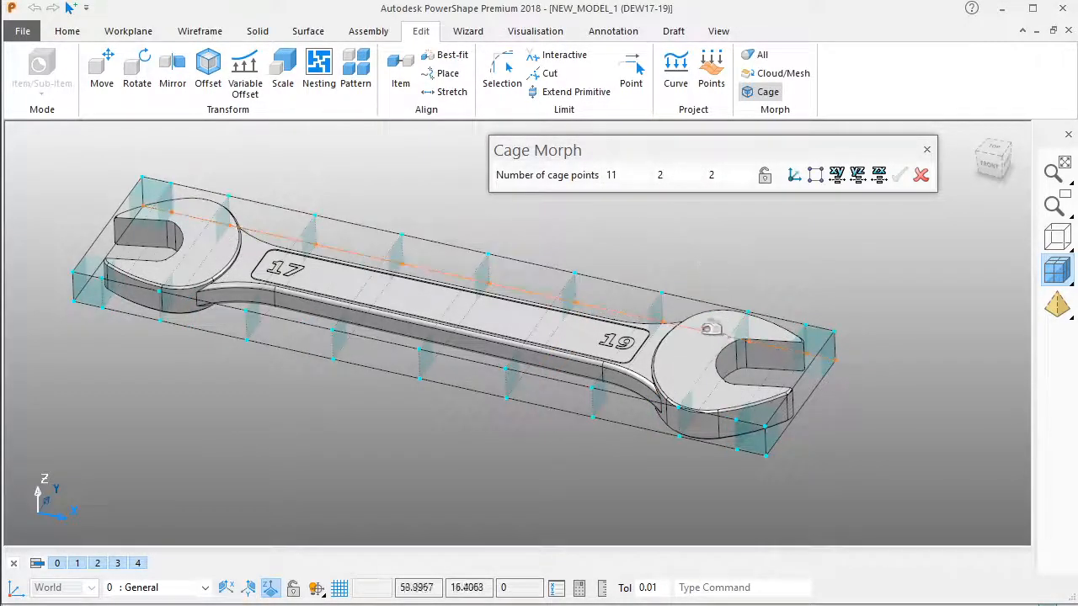
Select the five cage sections at the 19 end of the wrench and shift them downward along Z.
{"action": "left_click", "coordinate": [831, 360]}
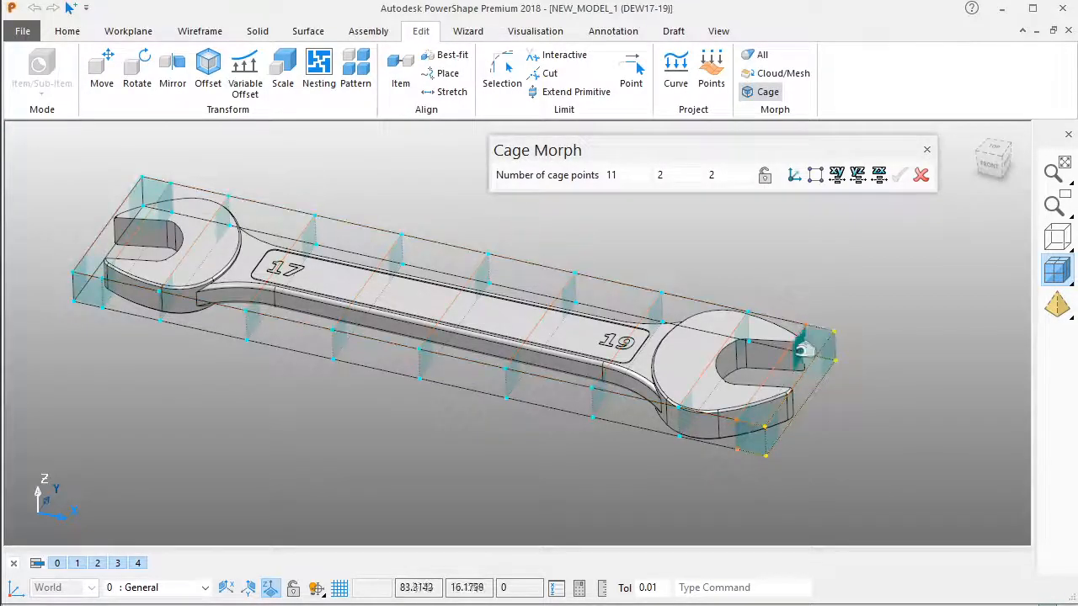
{"action": "left_click", "coordinate": [802, 360], "text": "shift"}
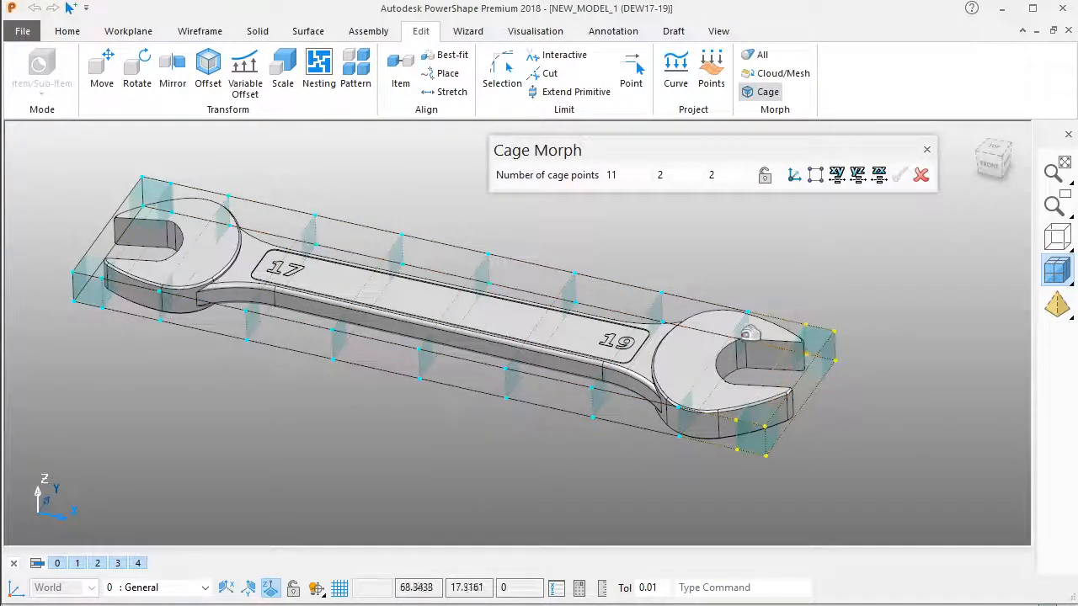
{"action": "left_click", "coordinate": [747, 346], "text": "shift"}
{"action": "left_click", "coordinate": [660, 321], "text": "shift"}
{"action": "middle_click_drag", "start_coordinate": [657, 358], "coordinate": [789, 258]}
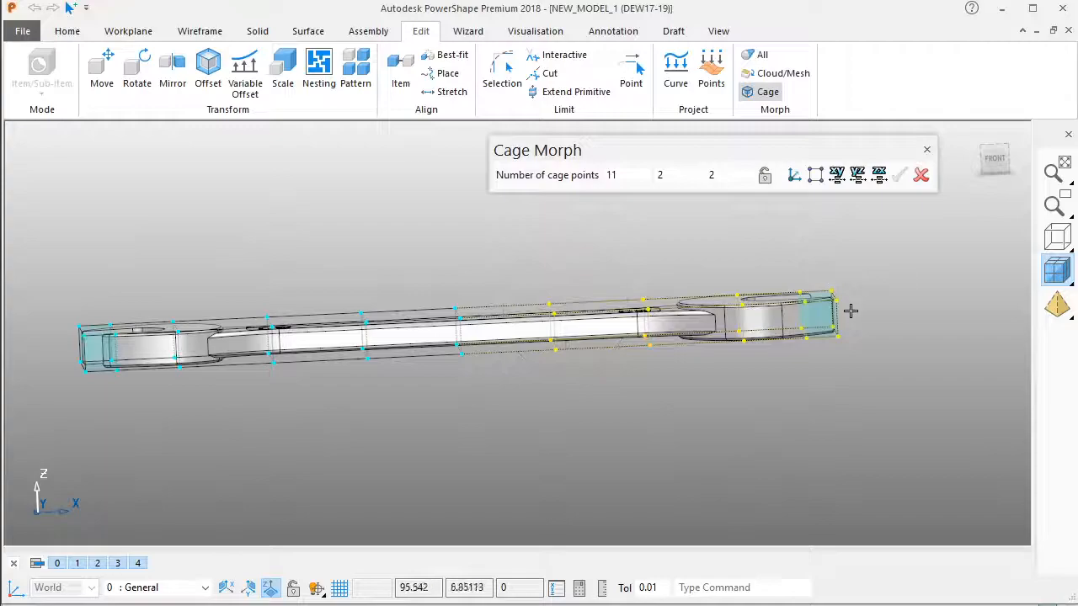
{"action": "left_click_drag", "start_coordinate": [846, 304], "coordinate": [846, 388]}
Shift the selected cage sections at the 19 end sideways in negative Y, apply the cage morph and finish it.
{"action": "middle_click_drag", "start_coordinate": [674, 397], "coordinate": [690, 376]}
{"action": "middle_click_drag", "start_coordinate": [661, 305], "coordinate": [676, 349]}
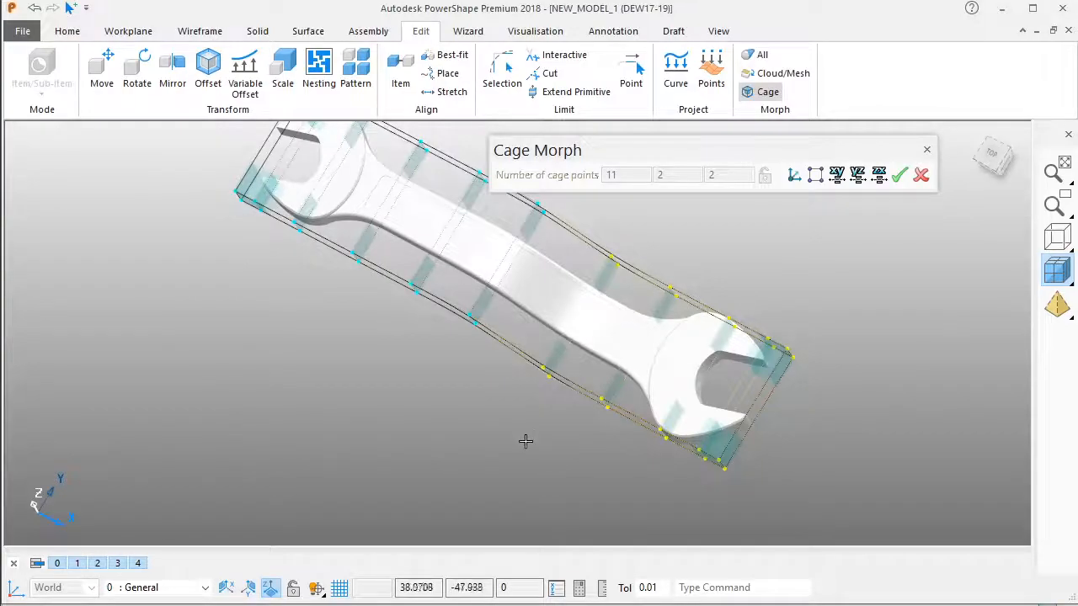
{"action": "left_click_drag", "start_coordinate": [558, 377], "coordinate": [529, 426]}
{"action": "middle_click_drag", "start_coordinate": [636, 417], "coordinate": [584, 494]}
{"action": "middle_click_drag", "start_coordinate": [592, 343], "coordinate": [870, 245]}
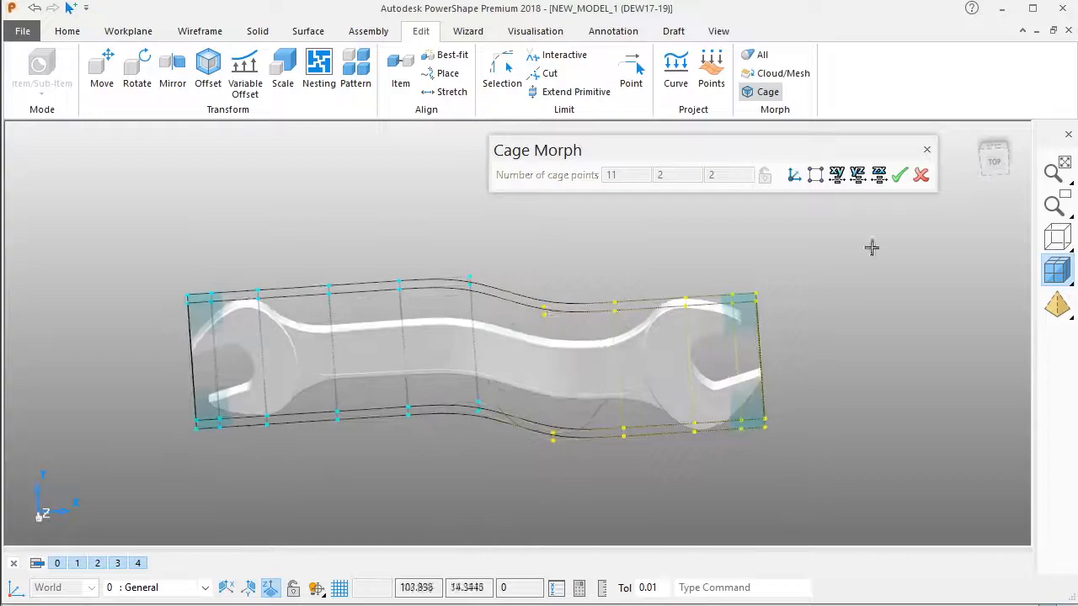
{"action": "left_click", "coordinate": [899, 175]}
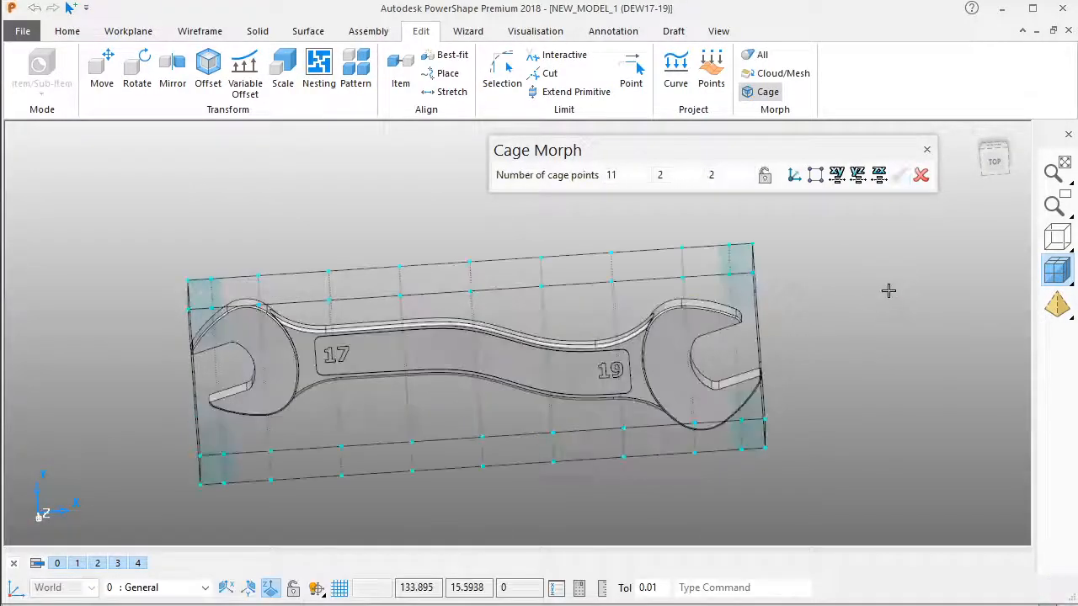
{"action": "left_click", "coordinate": [920, 175]}
Inspect the morphed wrench's curved handle and offset 19 end from several angles.
{"action": "middle_click_drag", "start_coordinate": [912, 284], "coordinate": [676, 315]}
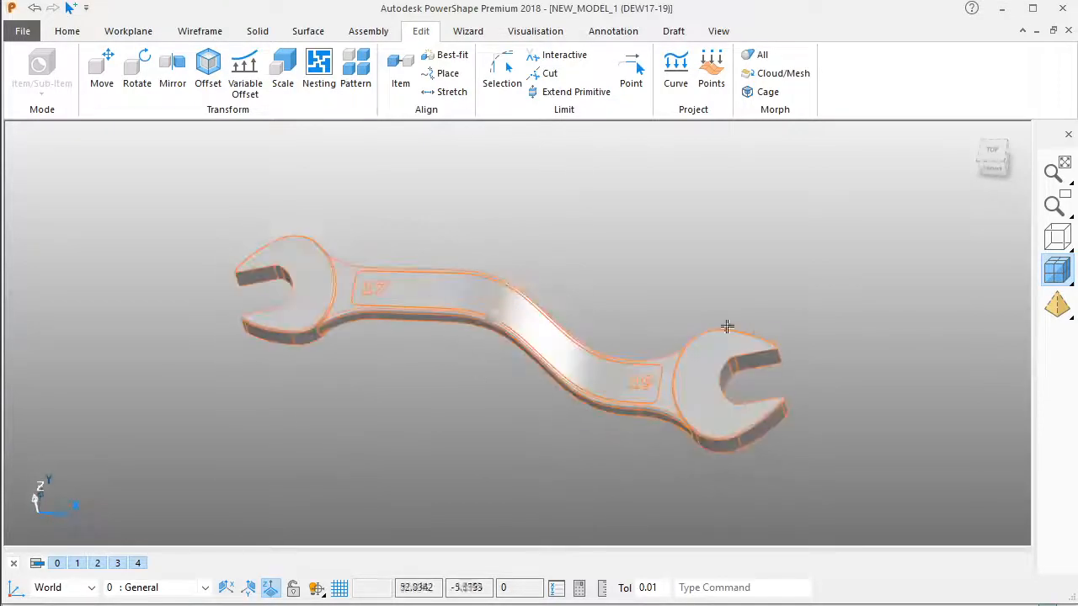
{"action": "middle_click_drag", "start_coordinate": [488, 268], "coordinate": [448, 169]}
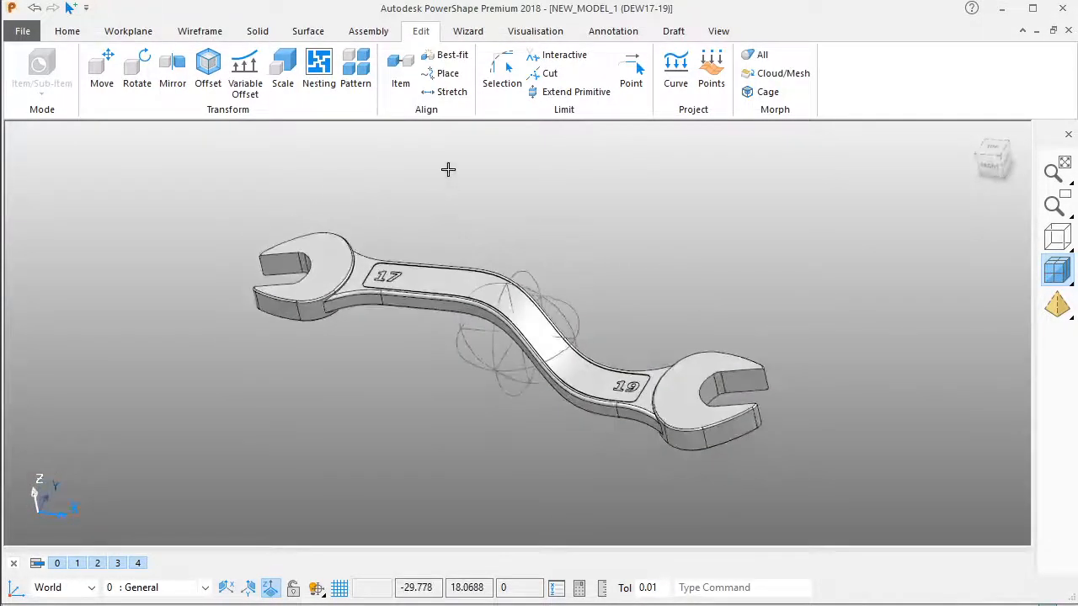
{"action": "middle_click_drag", "start_coordinate": [574, 340], "coordinate": [610, 298]}
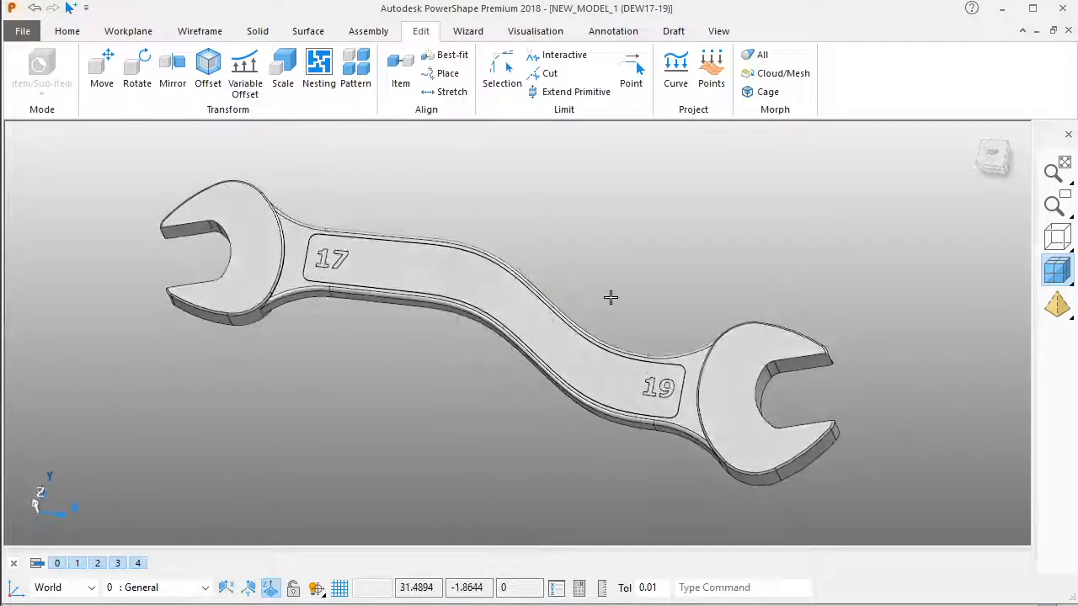
{"action": "middle_click_drag", "start_coordinate": [499, 134], "coordinate": [694, 315]}
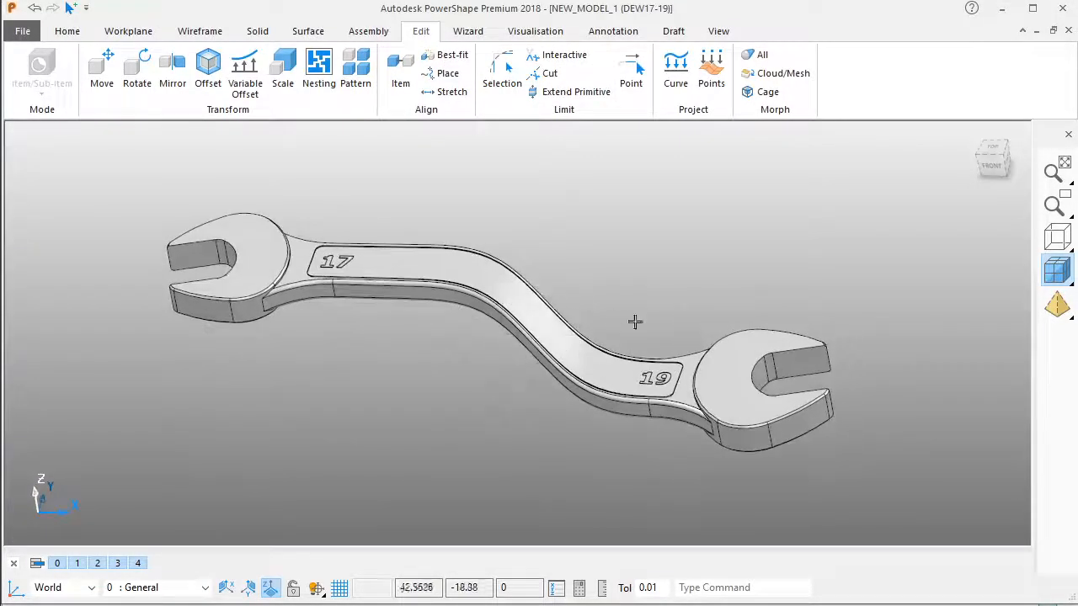
{"action": "middle_click_drag", "start_coordinate": [548, 252], "coordinate": [631, 356]}
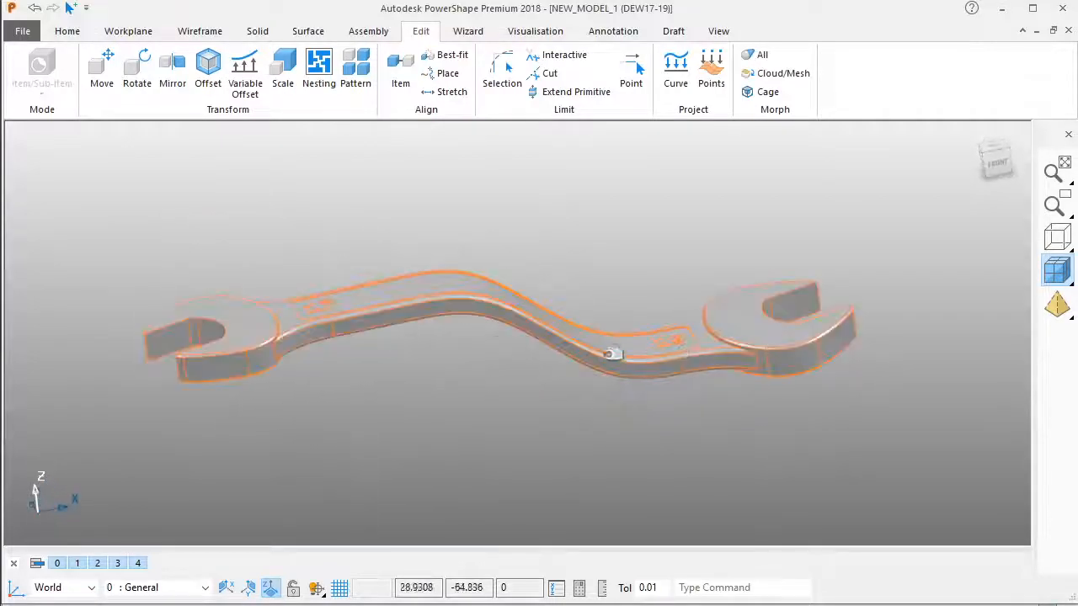
{"action": "mouse_move", "coordinate": [543, 433]}
{"action": "middle_mouse_down"}
{"action": "mouse_move", "coordinate": [546, 423]}
{"action": "mouse_move", "coordinate": [556, 447]}
{"action": "mouse_move", "coordinate": [655, 409]}
{"action": "mouse_move", "coordinate": [663, 302]}
{"action": "mouse_move", "coordinate": [642, 205]}
{"action": "mouse_move", "coordinate": [578, 332]}
{"action": "mouse_move", "coordinate": [542, 361]}
{"action": "mouse_move", "coordinate": [565, 374]}
{"action": "mouse_move", "coordinate": [582, 422]}
{"action": "middle_mouse_up"}
{"action": "middle_click_drag", "start_coordinate": [418, 215], "coordinate": [526, 303]}
{"action": "mouse_move", "coordinate": [598, 343]}
{"action": "middle_mouse_down"}
{"action": "mouse_move", "coordinate": [673, 262]}
{"action": "mouse_move", "coordinate": [698, 389]}
{"action": "mouse_move", "coordinate": [522, 233]}
{"action": "mouse_move", "coordinate": [489, 275]}
{"action": "mouse_move", "coordinate": [743, 467]}
{"action": "mouse_move", "coordinate": [724, 301]}
{"action": "mouse_move", "coordinate": [420, 189]}
{"action": "mouse_move", "coordinate": [673, 308]}
{"action": "mouse_move", "coordinate": [638, 315]}
{"action": "mouse_move", "coordinate": [561, 284]}
{"action": "mouse_move", "coordinate": [558, 323]}
{"action": "mouse_move", "coordinate": [618, 286]}
{"action": "mouse_move", "coordinate": [567, 289]}
{"action": "mouse_move", "coordinate": [616, 229]}
{"action": "mouse_move", "coordinate": [581, 212]}
{"action": "middle_mouse_up"}
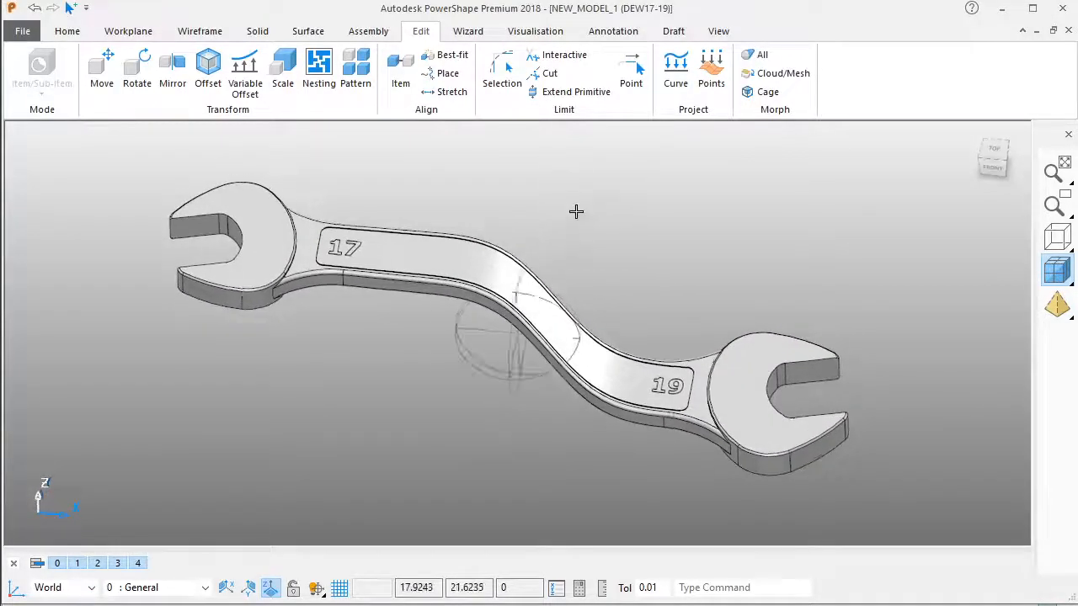
Export the morphed wrench for SolidWorks as the Parasolid file "DEW17-19_shape 1" in the 2020-7-7 folder.
{"action": "left_click", "coordinate": [23, 32]}
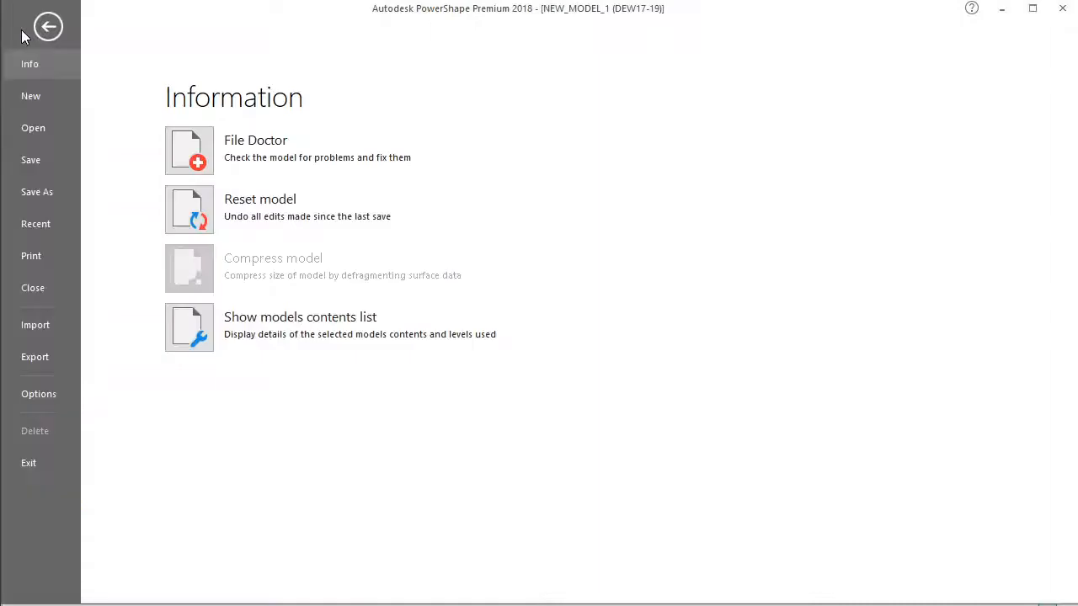
{"action": "left_click", "coordinate": [35, 357]}
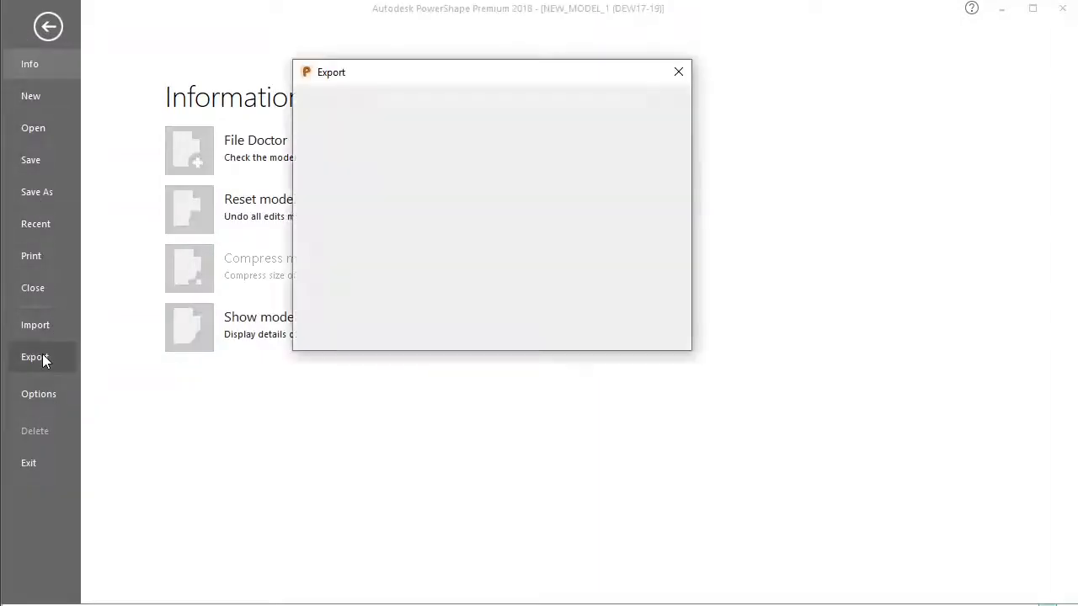
{"action": "left_click_drag", "start_coordinate": [475, 84], "coordinate": [518, 141]}
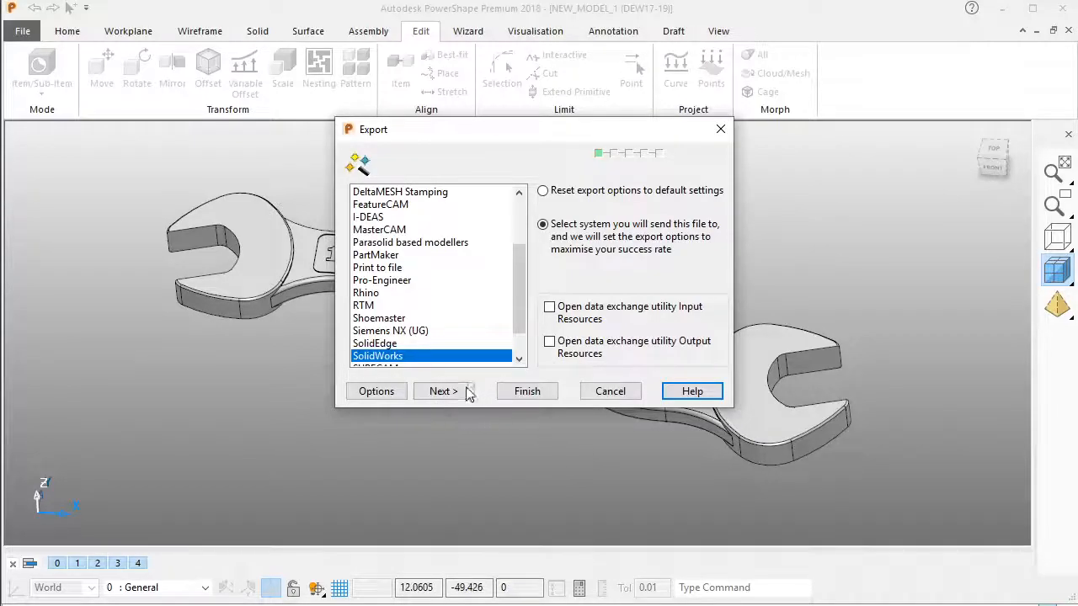
{"action": "left_click", "coordinate": [531, 393]}
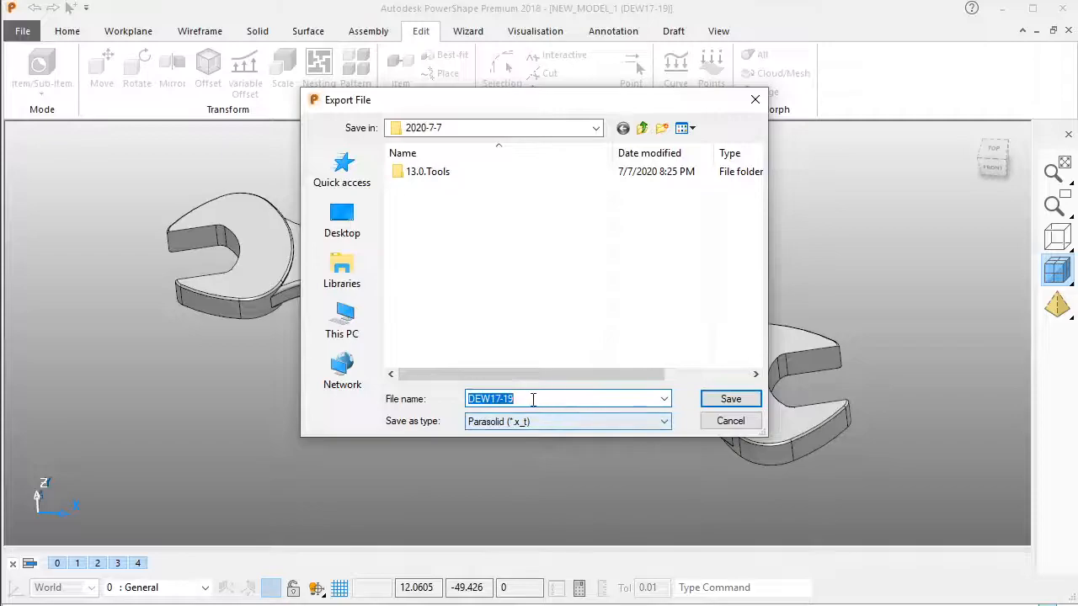
{"action": "left_click", "coordinate": [553, 398]}
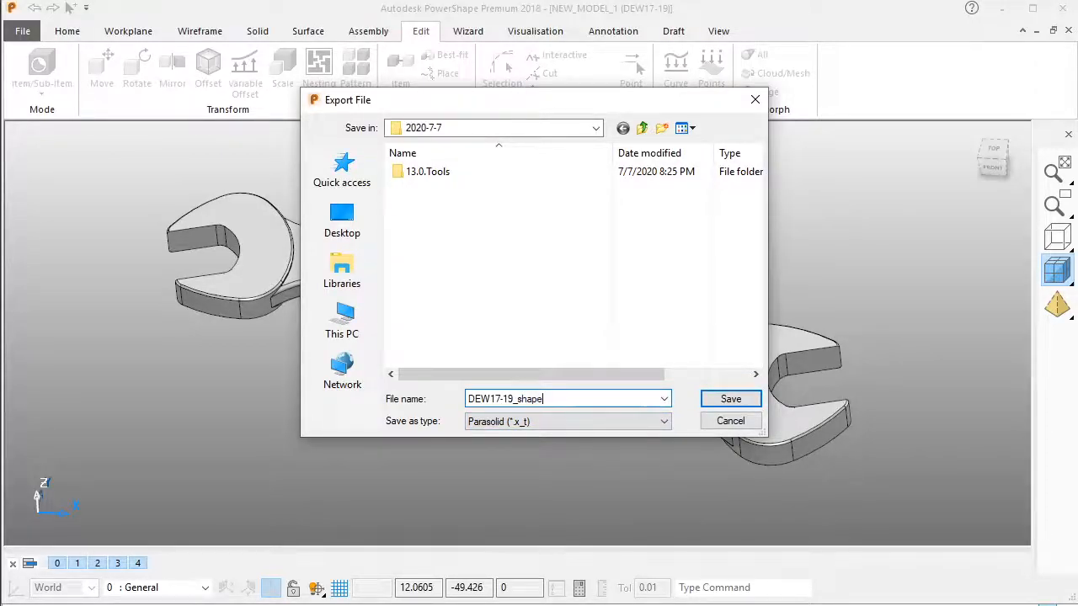
{"action": "left_click", "coordinate": [724, 402]}
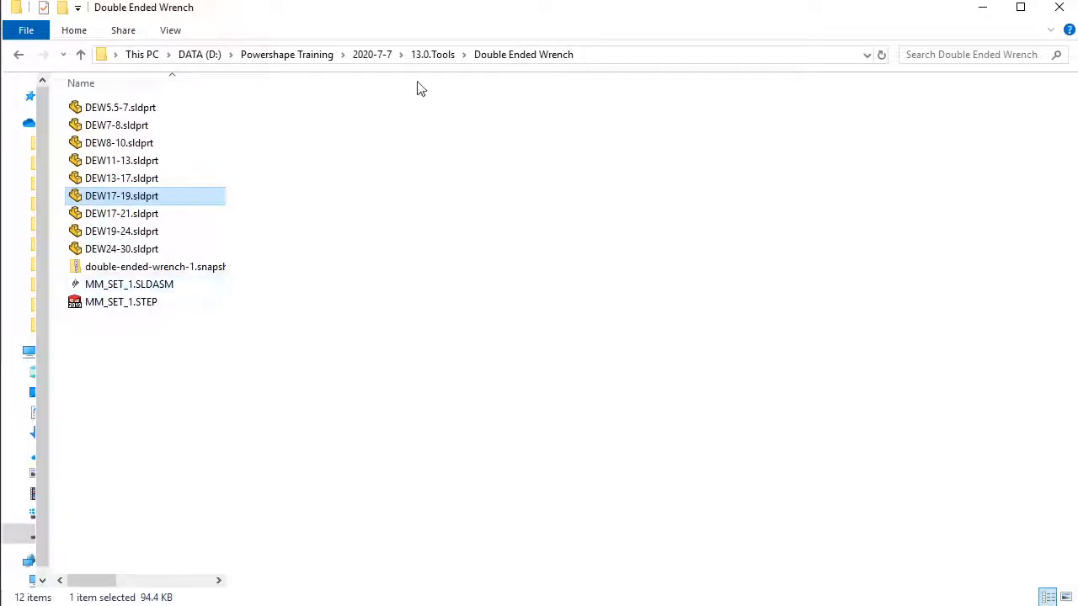
Open the exported Parasolid wrench from the 2020-7-7 folder in SolidWorks and display it shaded with edges.
{"action": "left_click", "coordinate": [375, 54]}
{"action": "left_click_drag", "start_coordinate": [140, 125], "coordinate": [577, 334]}
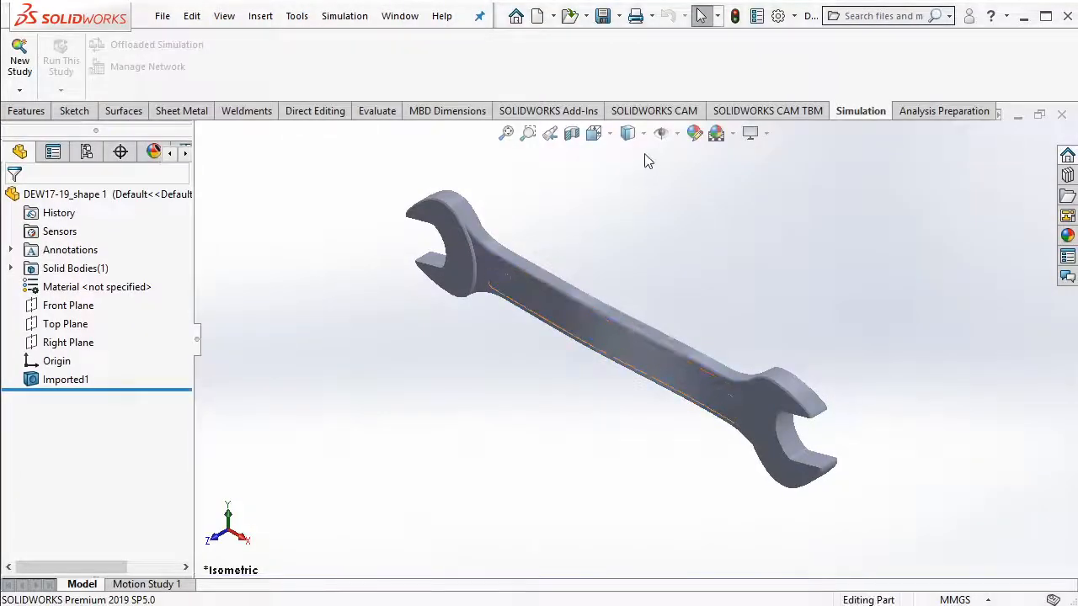
{"action": "left_click", "coordinate": [629, 157]}
{"action": "mouse_move", "coordinate": [748, 315]}
{"action": "middle_mouse_down"}
{"action": "mouse_move", "coordinate": [695, 339]}
{"action": "mouse_move", "coordinate": [649, 165]}
{"action": "mouse_move", "coordinate": [662, 177]}
{"action": "middle_mouse_up"}
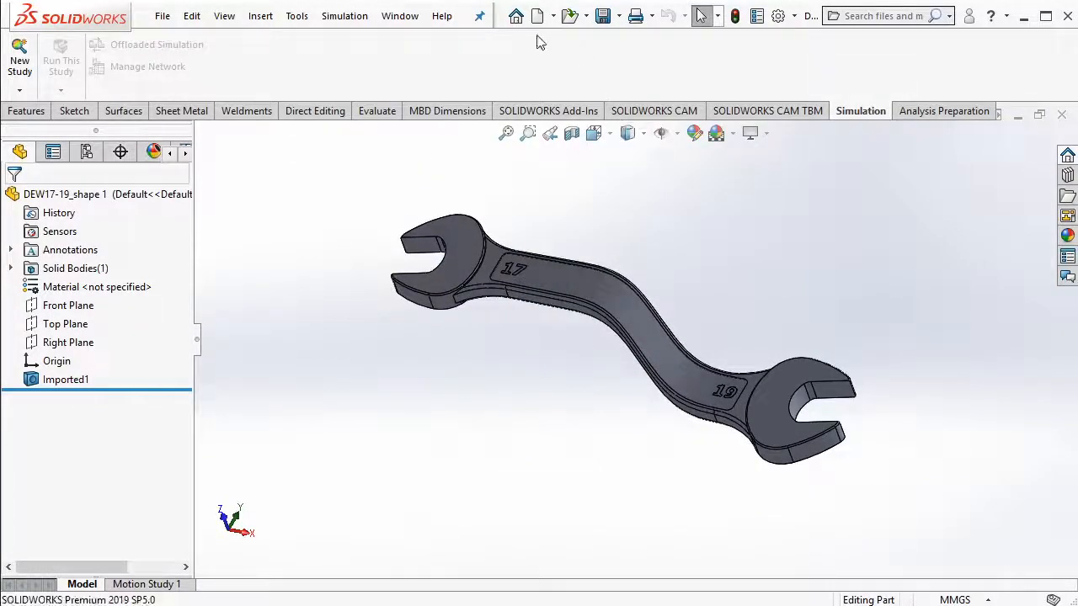
Save the imported wrench as the part file "DEW17-19_shape 1.SLDPRT" in the 2020-7-7 folder.
{"action": "left_click", "coordinate": [603, 17]}
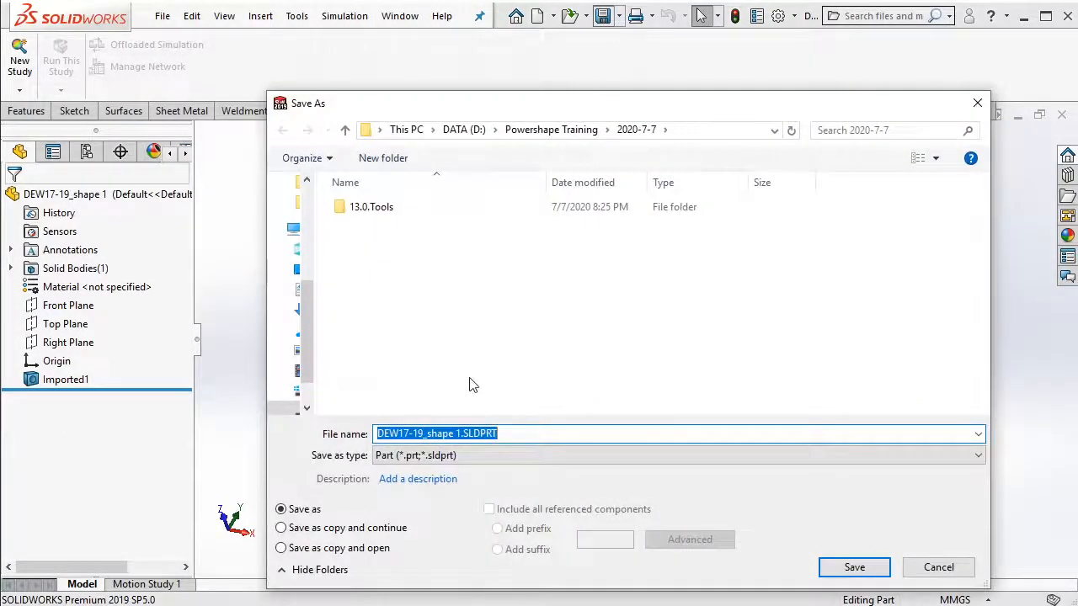
{"action": "left_click", "coordinate": [830, 560]}
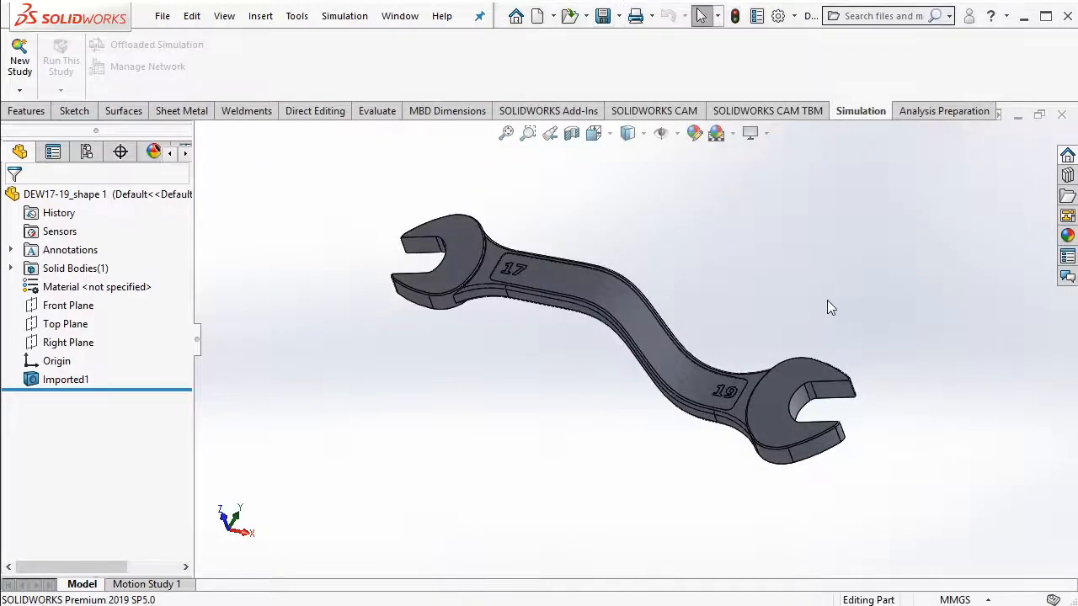
Start a new simulation study for the wrench and choose the Static type.
{"action": "middle_click_drag", "start_coordinate": [776, 283], "coordinate": [728, 305]}
{"action": "middle_click_drag", "start_coordinate": [696, 258], "coordinate": [674, 310]}
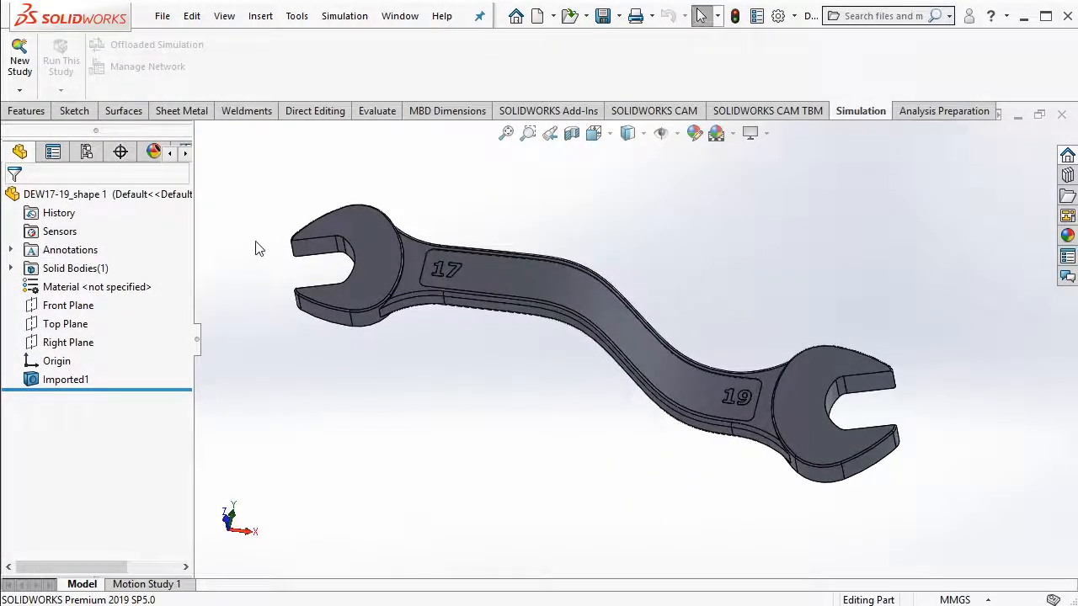
{"action": "middle_click_drag", "start_coordinate": [749, 210], "coordinate": [687, 236]}
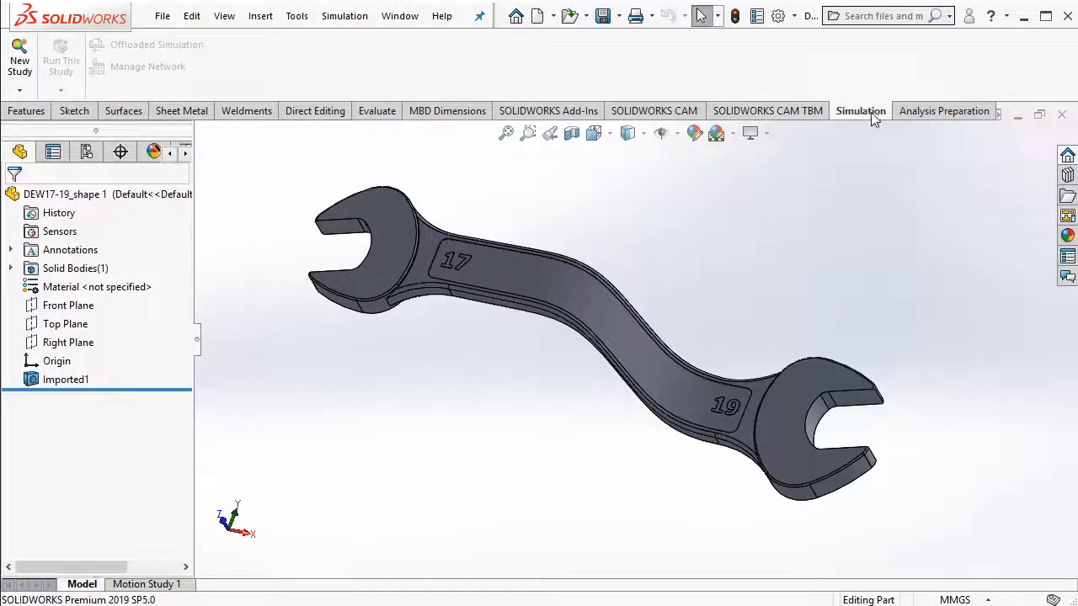
{"action": "left_click", "coordinate": [19, 63]}
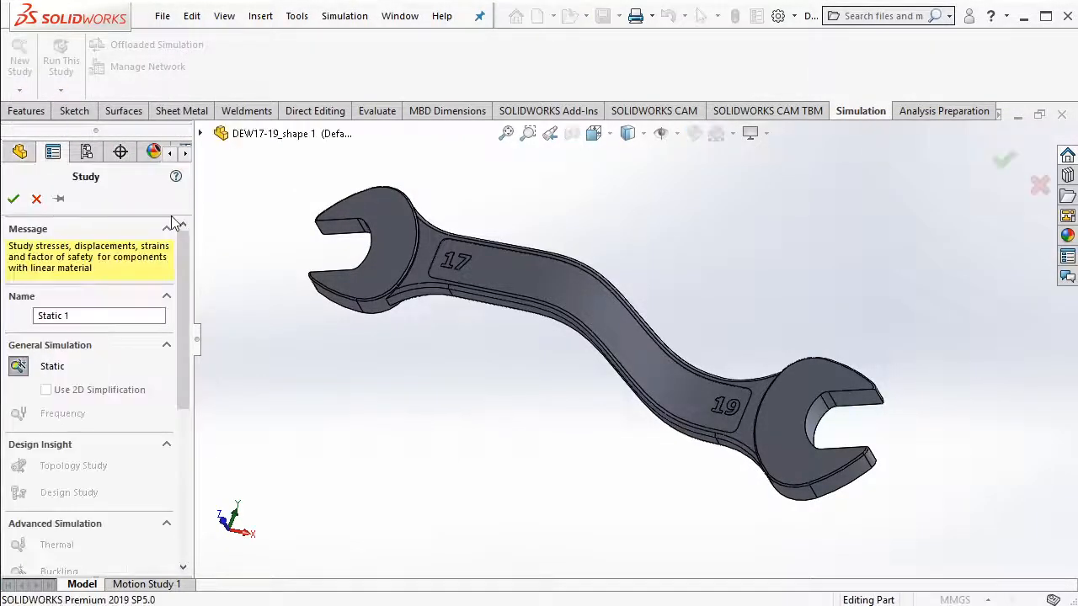
{"action": "left_click", "coordinate": [19, 368]}
Look through the design insight, advanced and specialized study types, and create the study as static under the name Static 1.
{"action": "left_click_drag", "start_coordinate": [185, 368], "coordinate": [184, 403]}
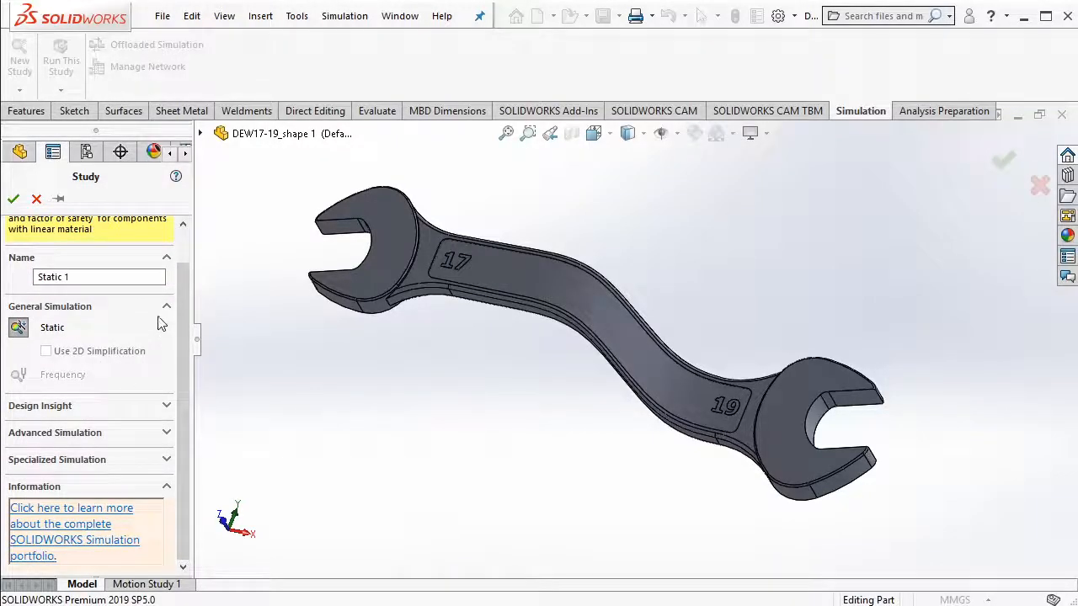
{"action": "left_click", "coordinate": [142, 406]}
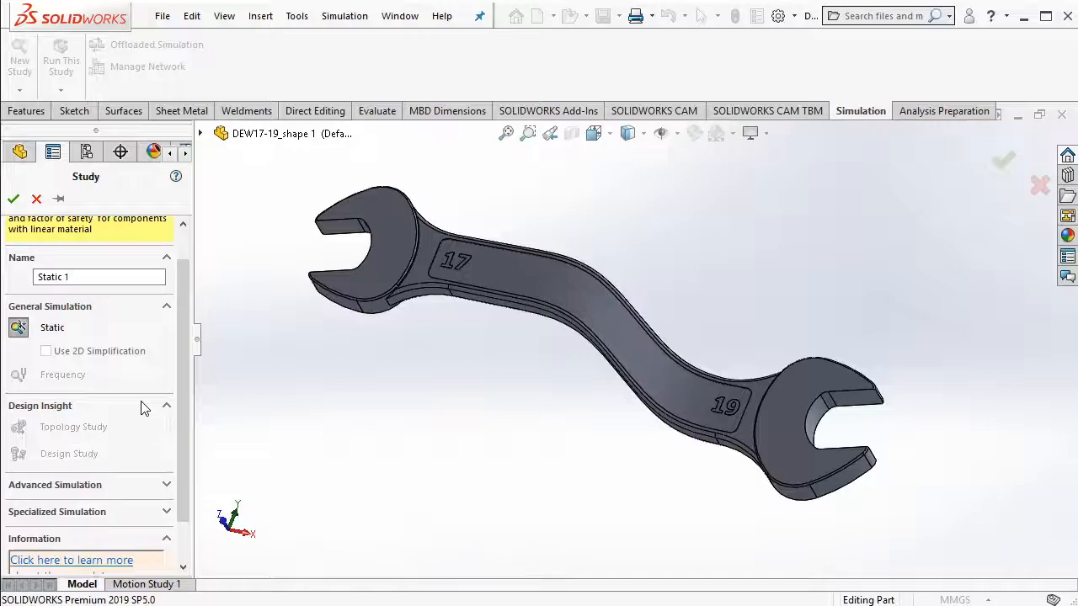
{"action": "left_click", "coordinate": [112, 486]}
{"action": "scroll", "coordinate": [118, 455], "scroll_direction": "down", "scroll_amount": 3}
{"action": "left_click", "coordinate": [122, 458]}
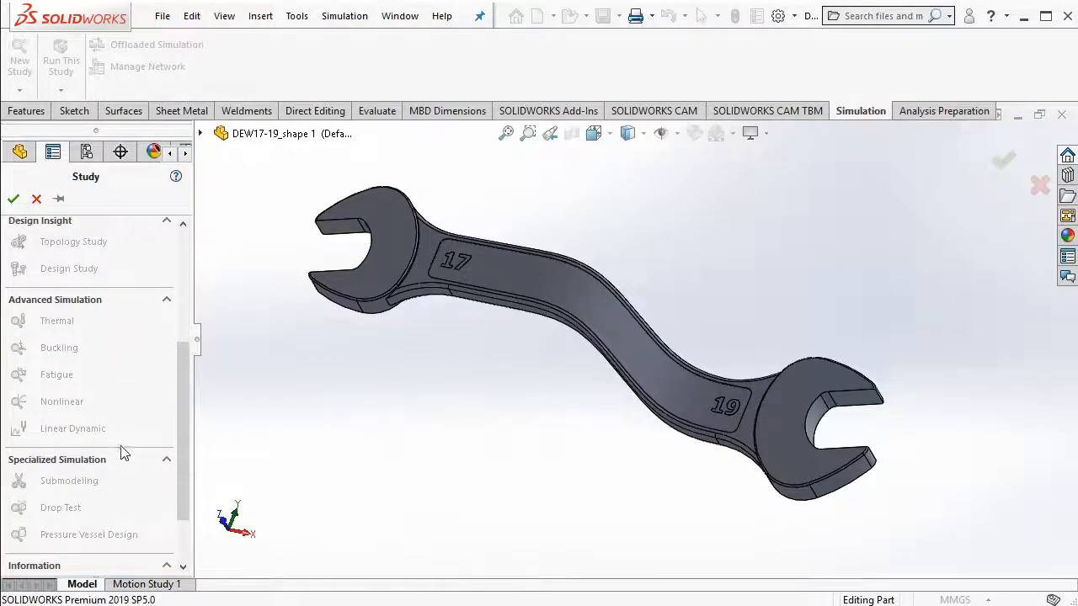
{"action": "scroll", "coordinate": [114, 435], "scroll_direction": "up", "scroll_amount": 5}
{"action": "scroll", "coordinate": [71, 413], "scroll_direction": "down", "scroll_amount": 2}
{"action": "scroll", "coordinate": [48, 378], "scroll_direction": "up", "scroll_amount": 1}
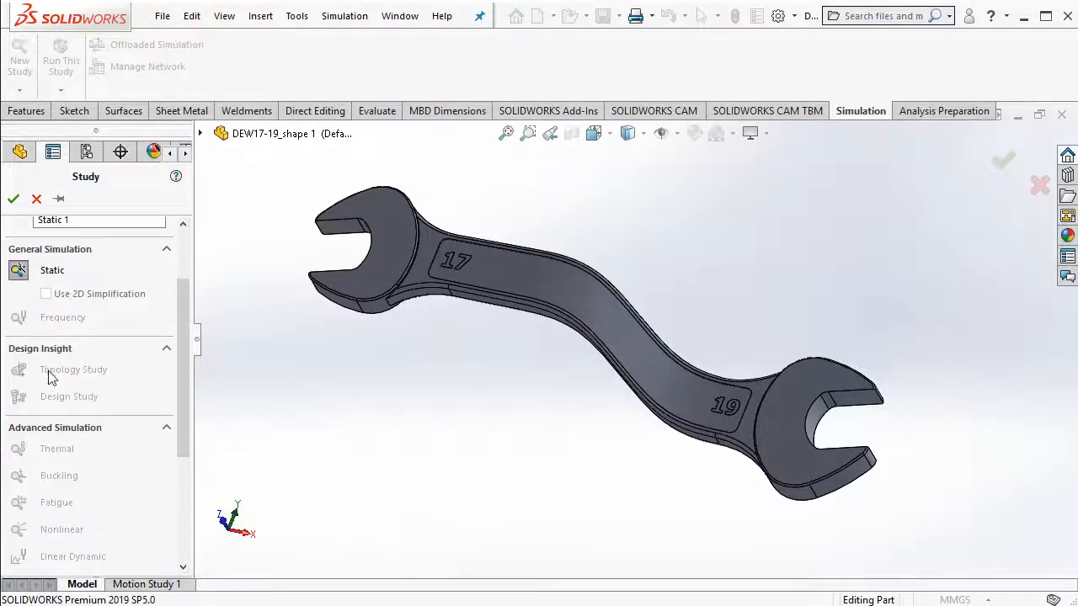
{"action": "scroll", "coordinate": [74, 380], "scroll_direction": "down", "scroll_amount": 3}
{"action": "scroll", "coordinate": [80, 395], "scroll_direction": "up", "scroll_amount": 3}
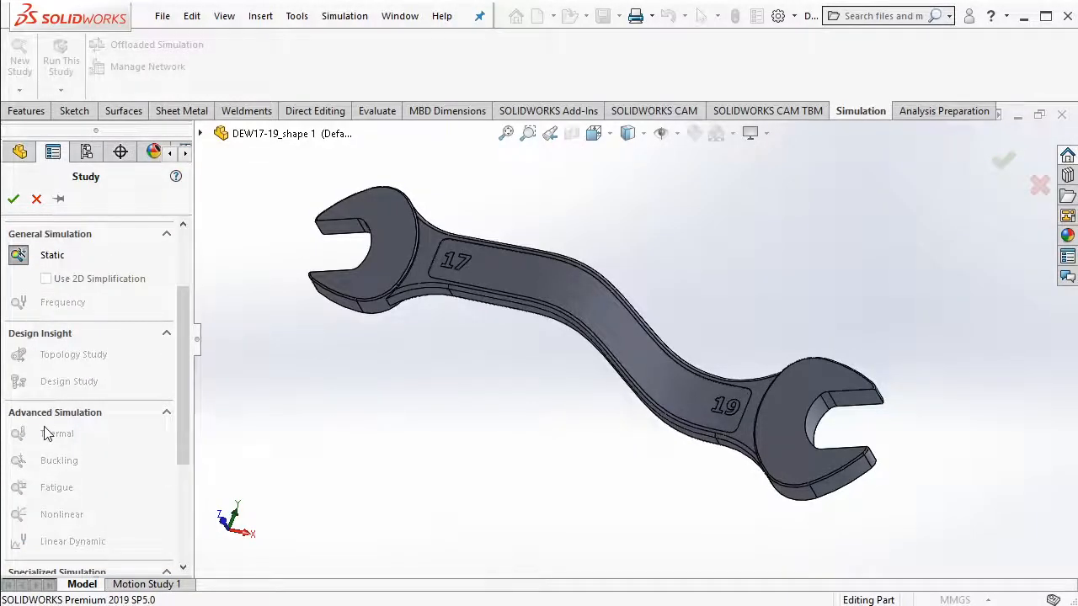
{"action": "scroll", "coordinate": [47, 433], "scroll_direction": "down", "scroll_amount": 3}
{"action": "scroll", "coordinate": [42, 331], "scroll_direction": "up", "scroll_amount": 4}
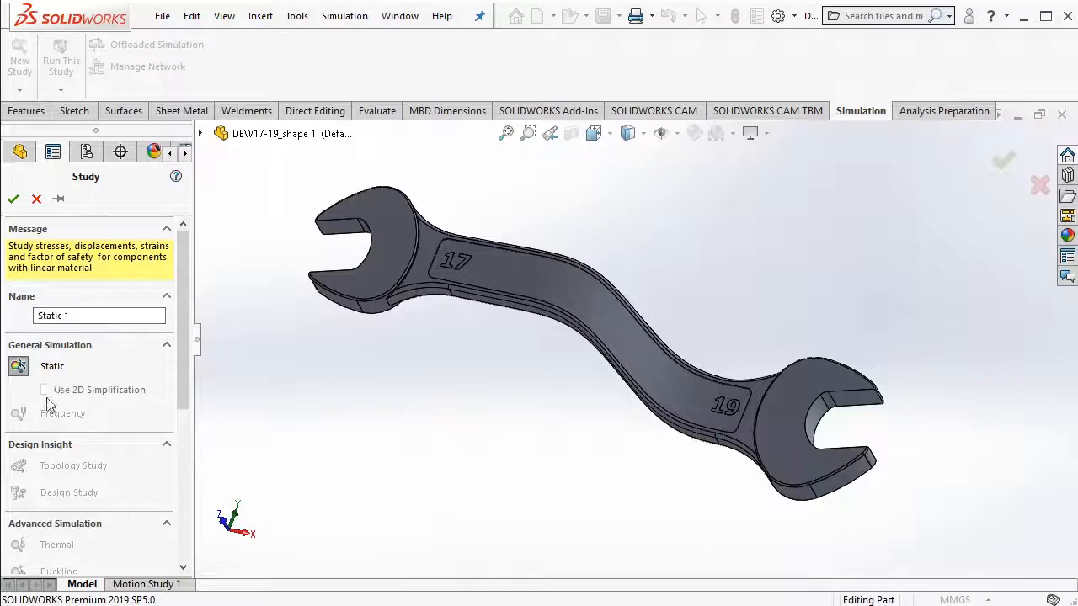
{"action": "mouse_move", "coordinate": [423, 358]}
{"action": "middle_mouse_down"}
{"action": "mouse_move", "coordinate": [409, 378]}
{"action": "mouse_move", "coordinate": [425, 348]}
{"action": "middle_mouse_up"}
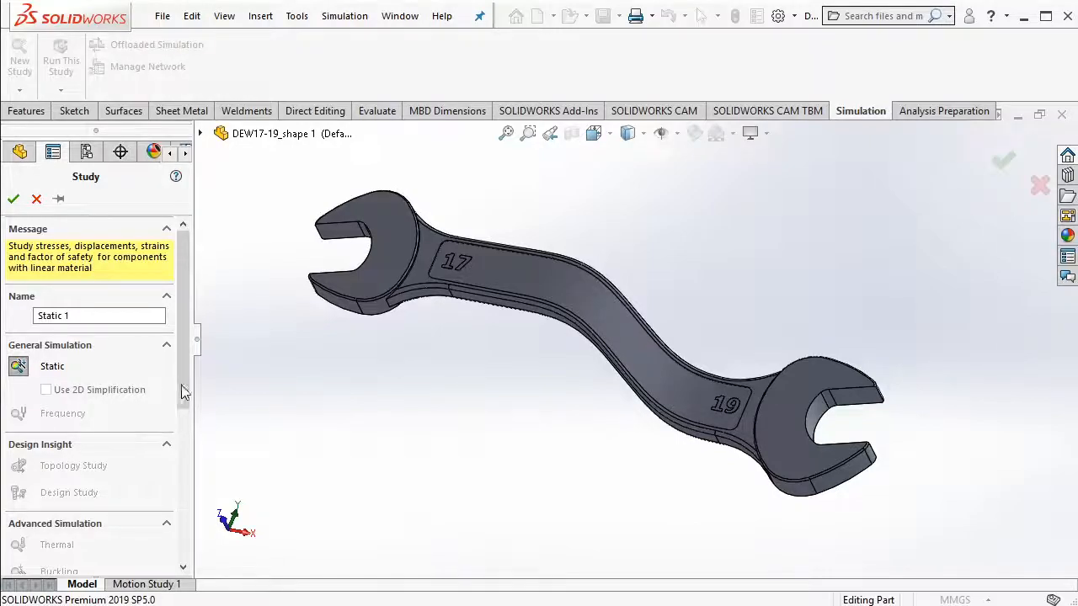
{"action": "scroll", "coordinate": [137, 413], "scroll_direction": "down", "scroll_amount": 5}
{"action": "scroll", "coordinate": [143, 419], "scroll_direction": "up", "scroll_amount": 5}
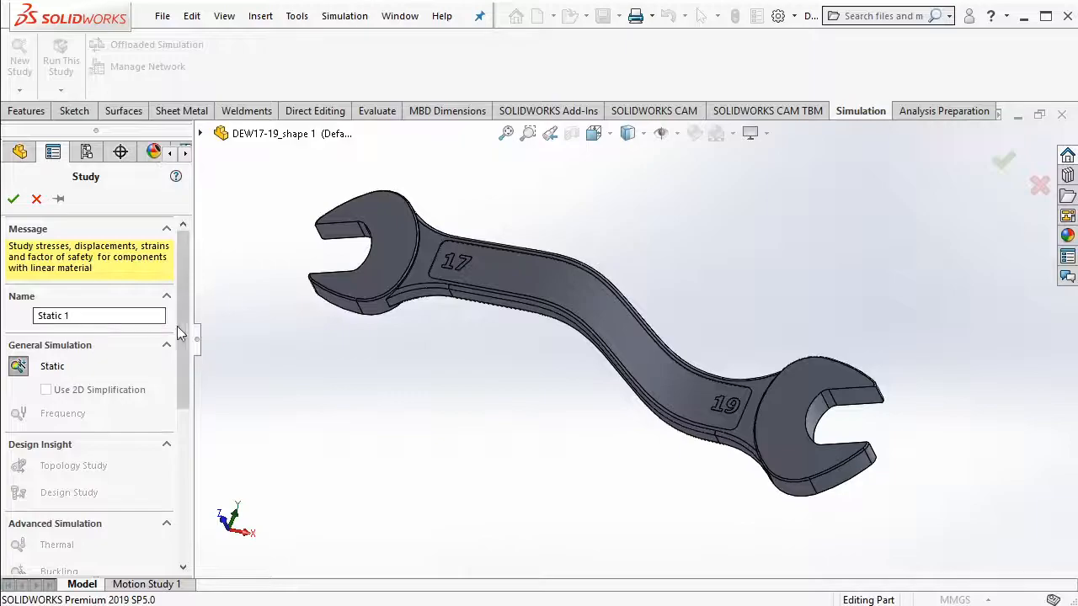
{"action": "mouse_move", "coordinate": [180, 326]}
{"action": "left_mouse_down"}
{"action": "mouse_move", "coordinate": [179, 459]}
{"action": "mouse_move", "coordinate": [187, 309]}
{"action": "left_mouse_up"}
{"action": "scroll", "coordinate": [185, 337], "scroll_direction": "down", "scroll_amount": 5}
{"action": "scroll", "coordinate": [160, 320], "scroll_direction": "up", "scroll_amount": 5}
{"action": "left_click", "coordinate": [13, 198]}
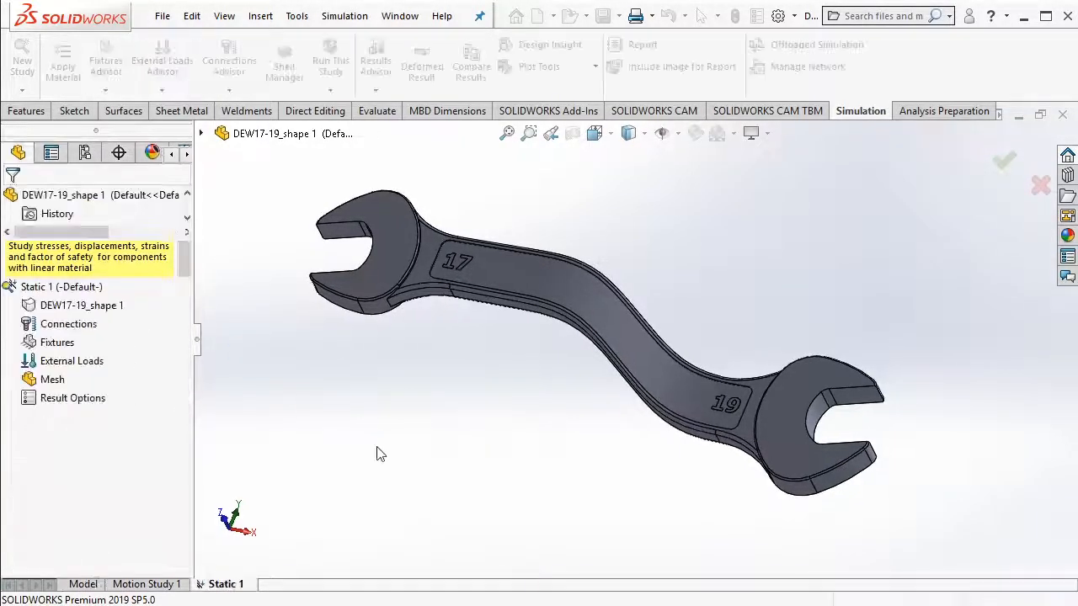
Apply the material ASTM A36 Steel from the SOLIDWORKS steel library to the wrench in the study.
{"action": "middle_click_drag", "start_coordinate": [496, 421], "coordinate": [712, 252]}
{"action": "left_click", "coordinate": [63, 76]}
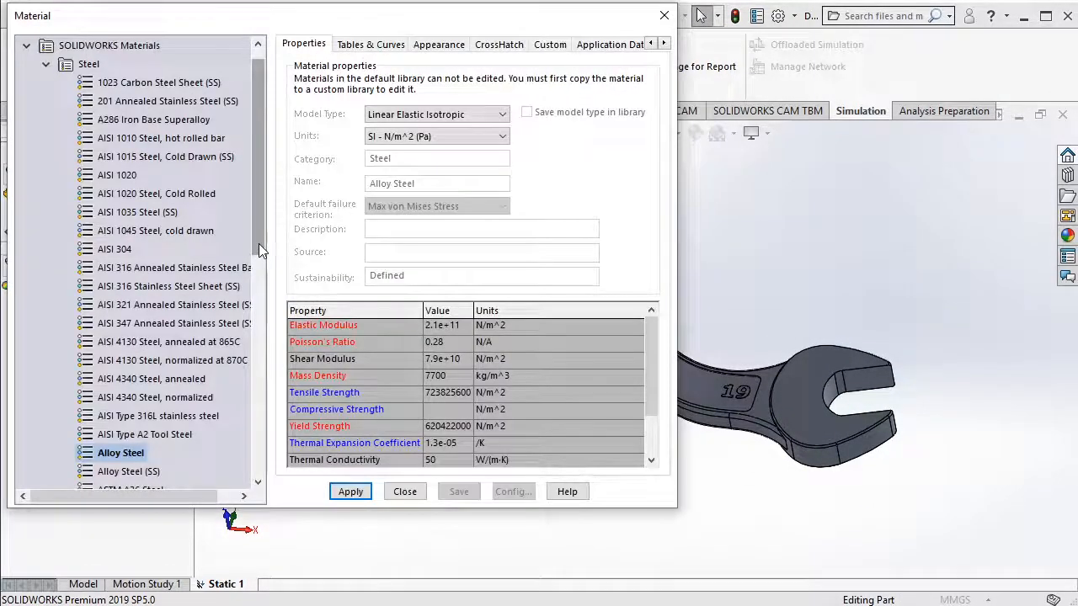
{"action": "left_click_drag", "start_coordinate": [259, 250], "coordinate": [259, 349]}
{"action": "left_click", "coordinate": [131, 268]}
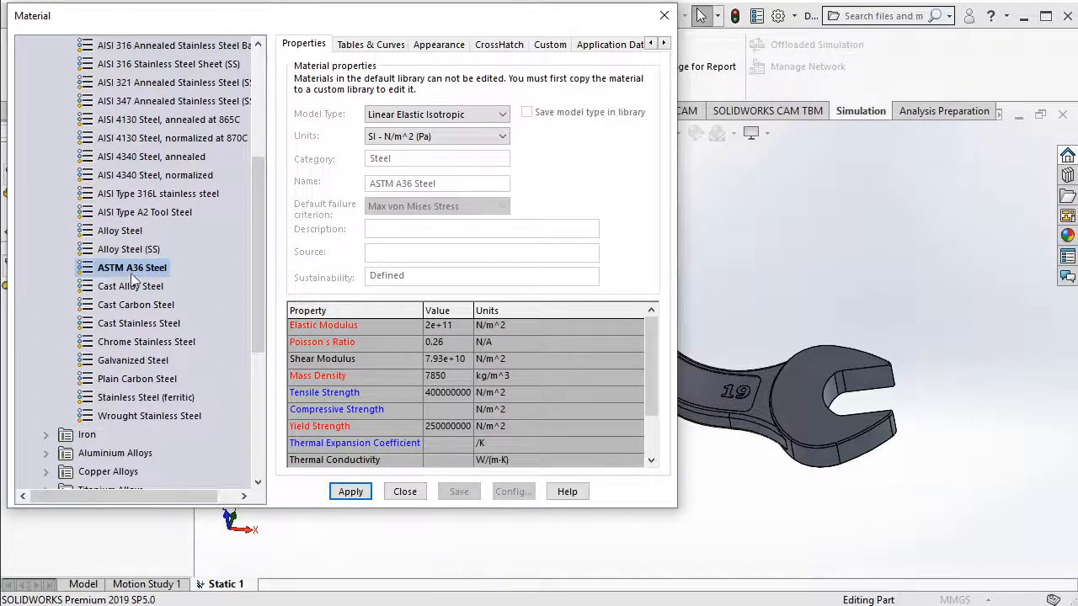
{"action": "left_click", "coordinate": [350, 491]}
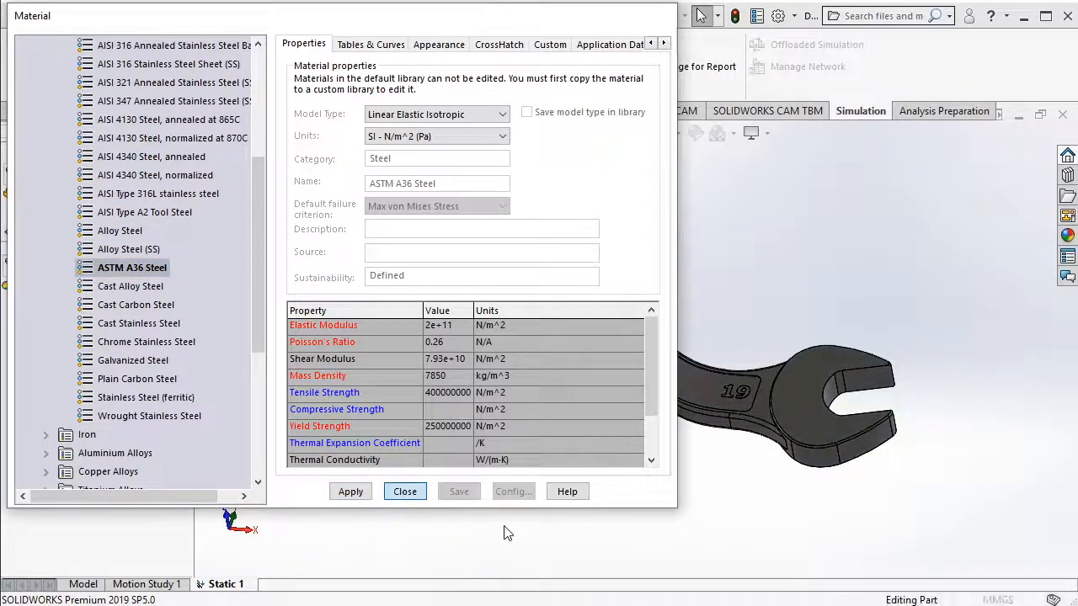
{"action": "left_click", "coordinate": [404, 492]}
{"action": "middle_click_drag", "start_coordinate": [591, 245], "coordinate": [816, 428]}
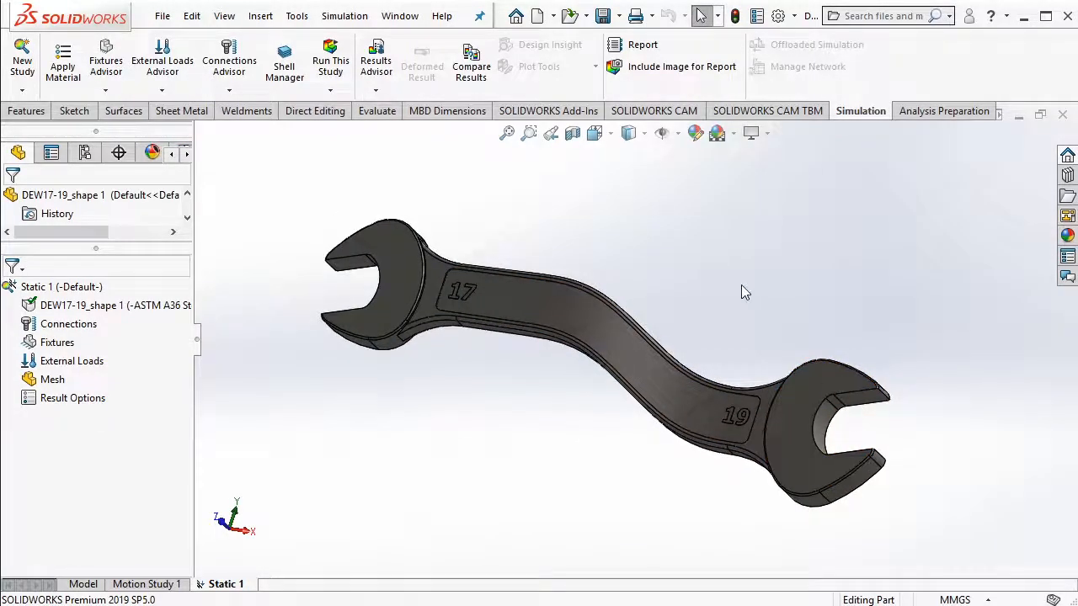
{"action": "left_click", "coordinate": [162, 89]}
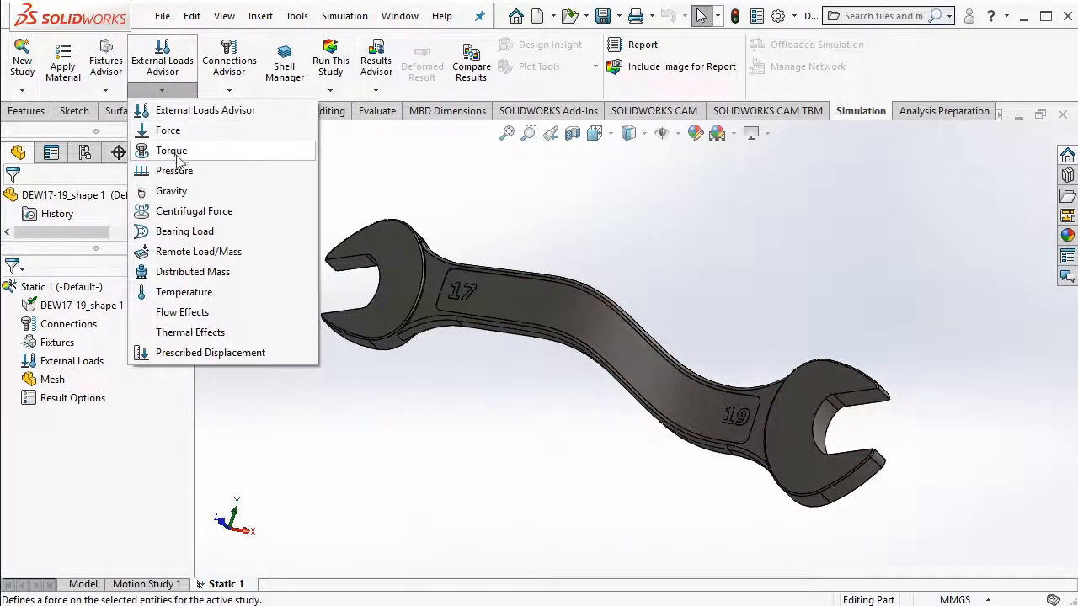
{"action": "left_click", "coordinate": [422, 169]}
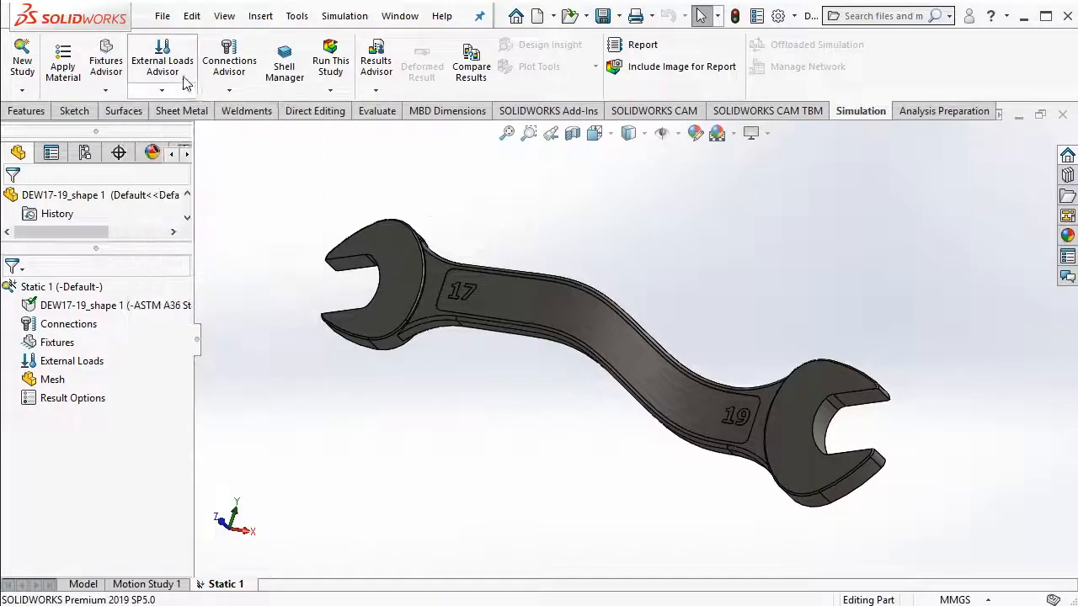
Start a Fixed Geometry fixture and select the five inner jaw faces at the 19 end of the wrench.
{"action": "left_click", "coordinate": [103, 90]}
{"action": "left_click", "coordinate": [116, 131]}
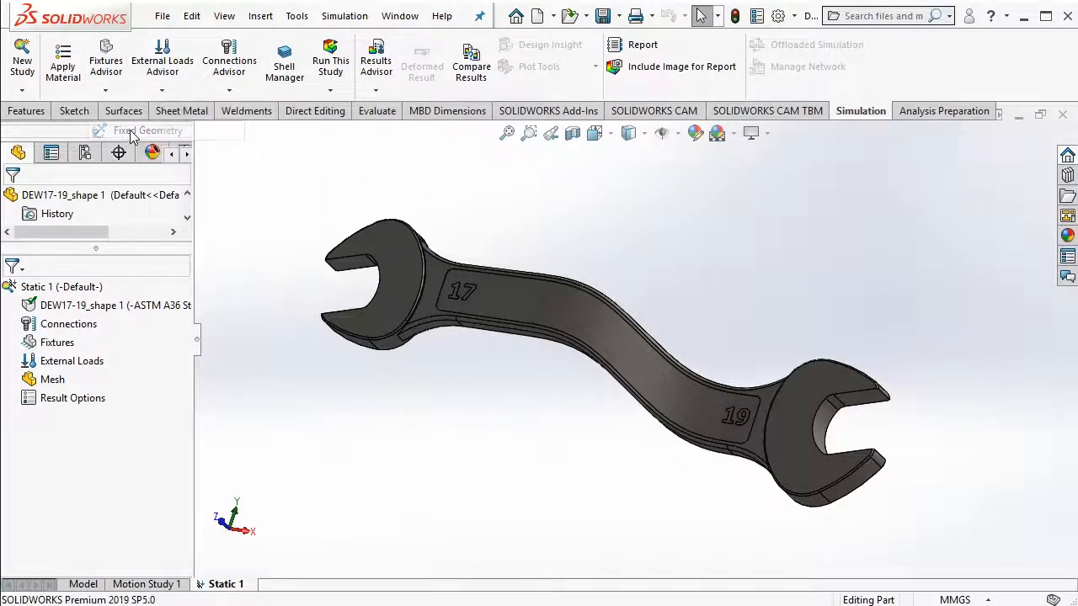
{"action": "scroll", "coordinate": [876, 446], "scroll_direction": "down", "scroll_amount": 3}
{"action": "left_click", "coordinate": [725, 317]}
{"action": "left_click", "coordinate": [658, 380]}
{"action": "middle_click_drag", "start_coordinate": [661, 387], "coordinate": [780, 379]}
{"action": "left_click", "coordinate": [791, 458]}
{"action": "left_click", "coordinate": [706, 482]}
{"action": "left_click", "coordinate": [695, 306]}
{"action": "scroll", "coordinate": [782, 387], "scroll_direction": "down", "scroll_amount": 2}
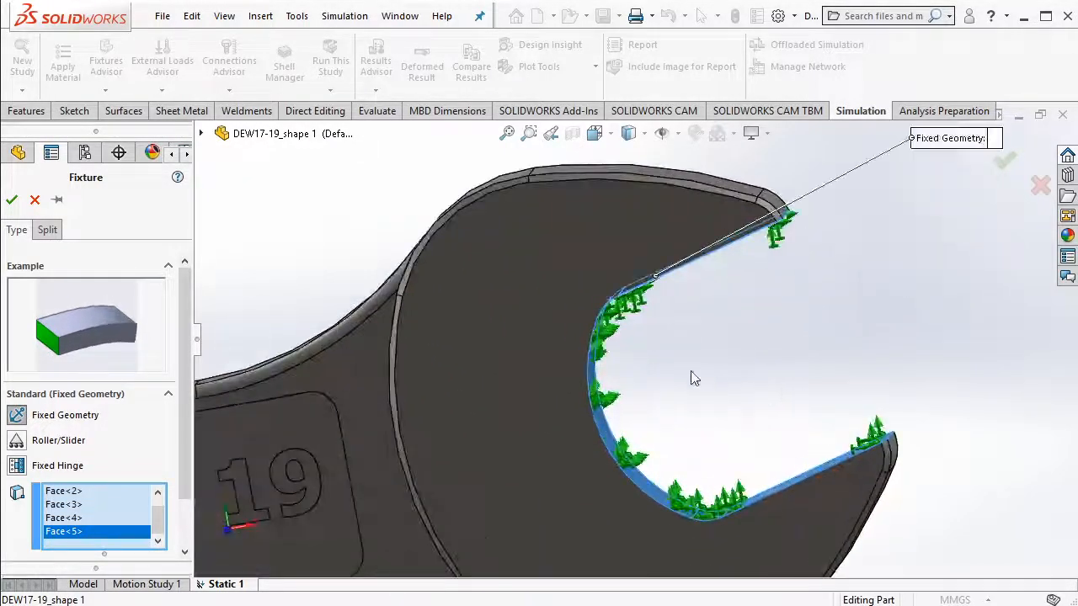
Check the fixture on the 19 end's jaw from several angles and accept it with the five inner faces.
{"action": "scroll", "coordinate": [691, 371], "scroll_direction": "up", "scroll_amount": 6}
{"action": "middle_click_drag", "start_coordinate": [489, 374], "coordinate": [685, 420]}
{"action": "middle_click_drag", "start_coordinate": [806, 383], "coordinate": [756, 443]}
{"action": "scroll", "coordinate": [881, 394], "scroll_direction": "down", "scroll_amount": 3}
{"action": "middle_click_drag", "start_coordinate": [881, 394], "coordinate": [818, 380]}
{"action": "scroll", "coordinate": [505, 365], "scroll_direction": "up", "scroll_amount": 5}
{"action": "middle_click_drag", "start_coordinate": [505, 365], "coordinate": [518, 225]}
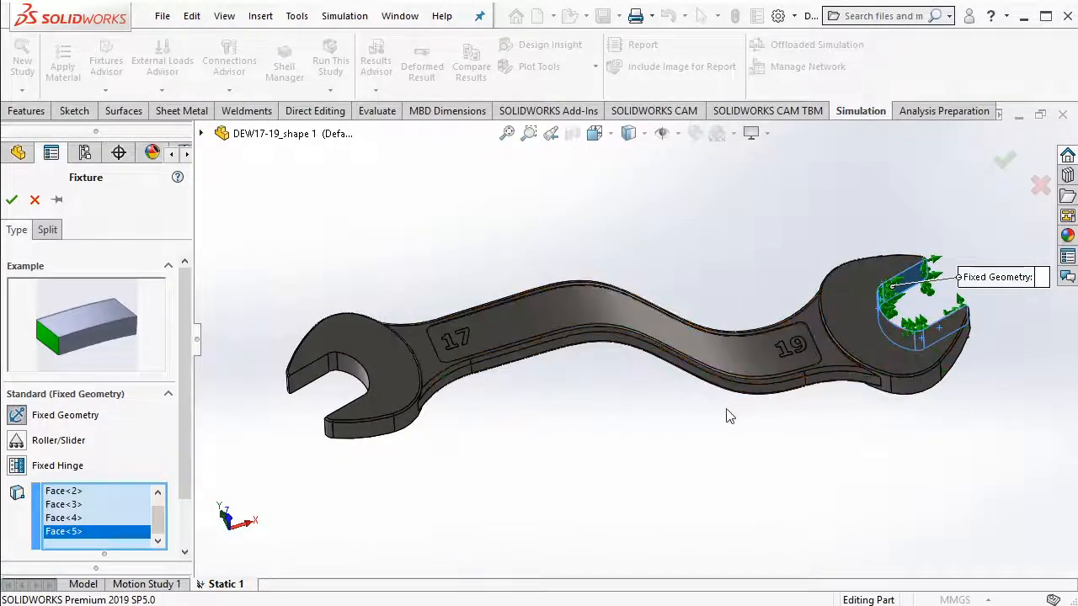
{"action": "left_click", "coordinate": [365, 354]}
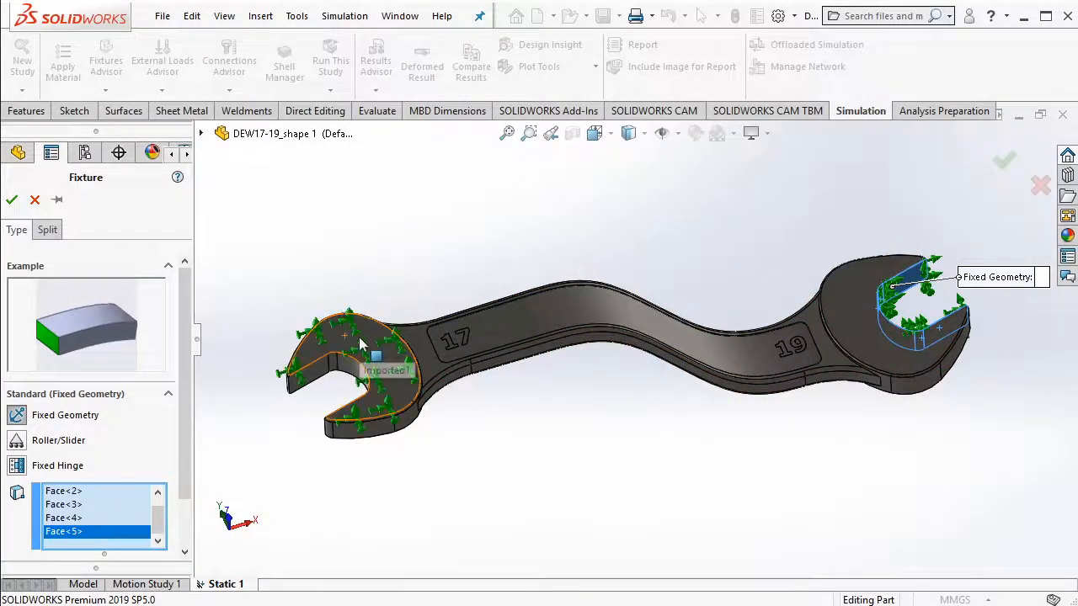
{"action": "middle_click_drag", "start_coordinate": [635, 385], "coordinate": [698, 218]}
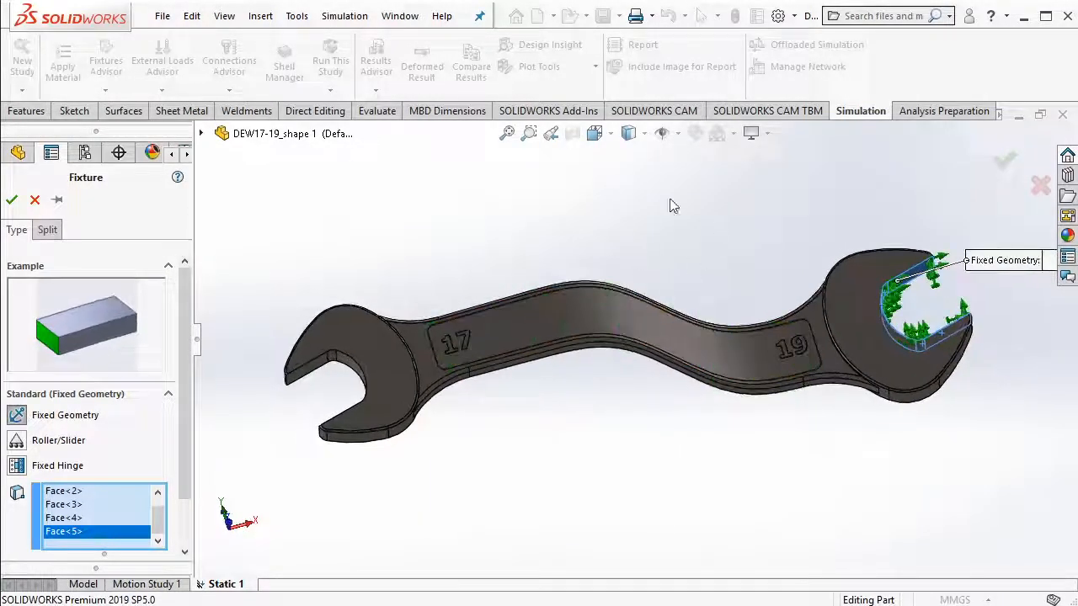
{"action": "middle_click_drag", "start_coordinate": [1013, 318], "coordinate": [546, 277]}
{"action": "left_click", "coordinate": [12, 201]}
Start a force load normal to an inner jaw face at the 17 end and set its value to 90 kgf.
{"action": "mouse_move", "coordinate": [359, 252]}
{"action": "middle_mouse_down"}
{"action": "mouse_move", "coordinate": [517, 250]}
{"action": "mouse_move", "coordinate": [502, 270]}
{"action": "middle_mouse_up"}
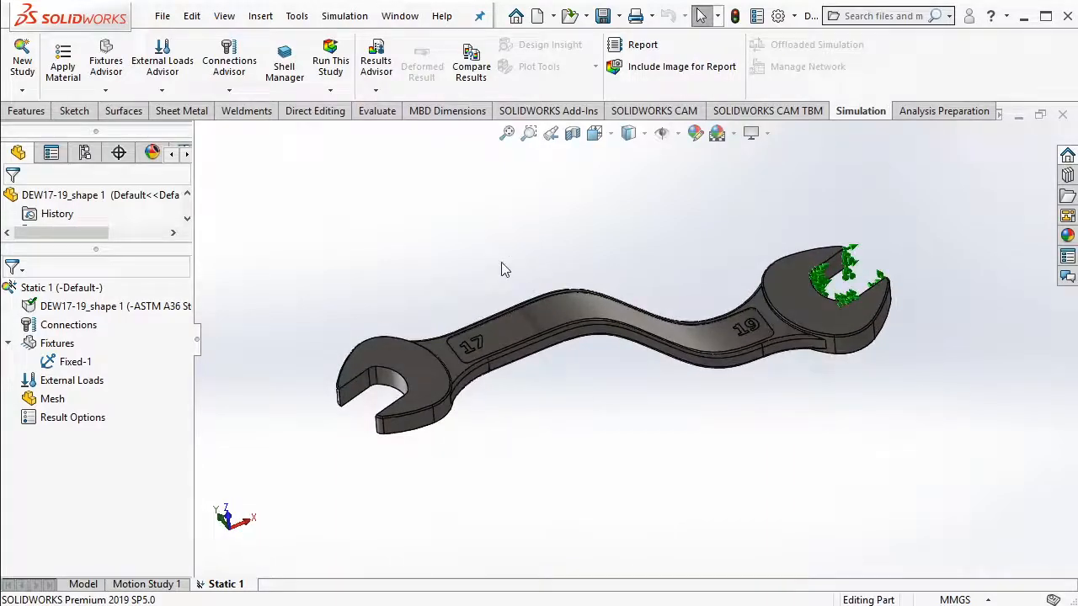
{"action": "left_click", "coordinate": [163, 88]}
{"action": "left_click", "coordinate": [187, 135]}
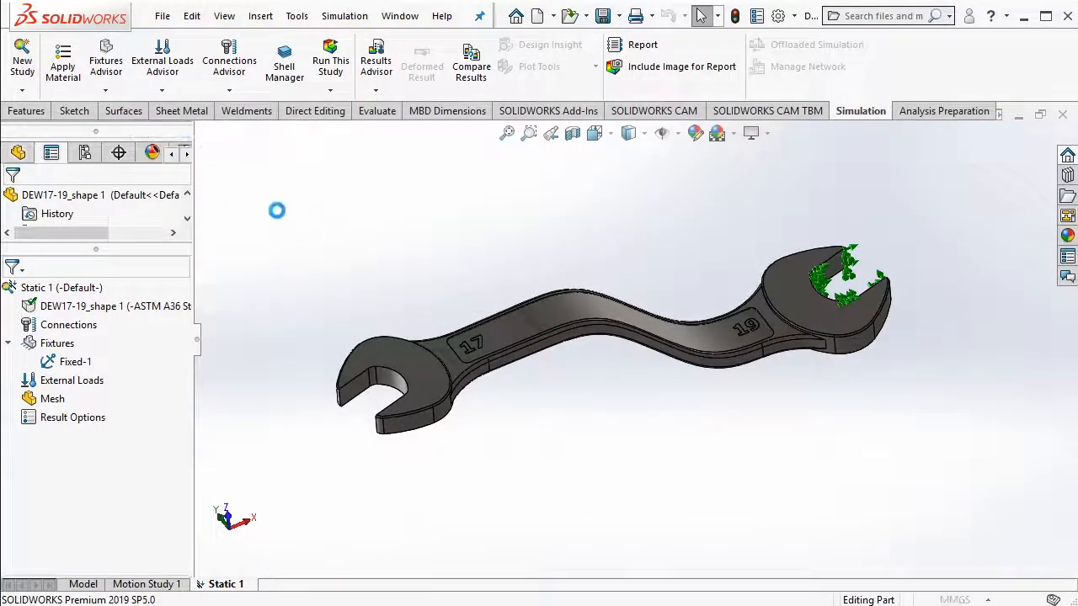
{"action": "middle_click_drag", "start_coordinate": [565, 257], "coordinate": [562, 426]}
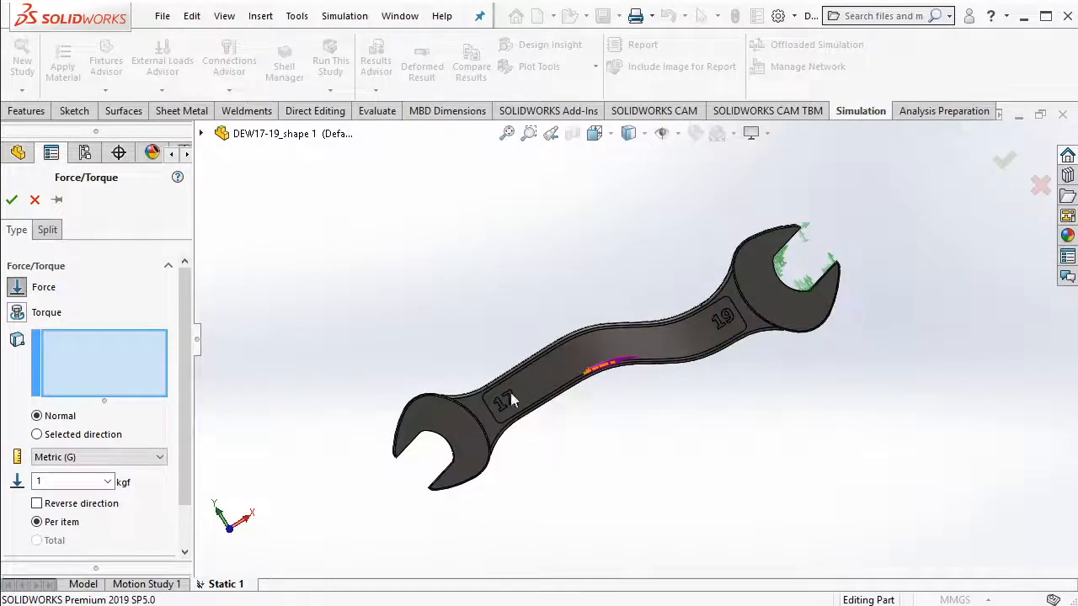
{"action": "middle_click_drag", "start_coordinate": [594, 171], "coordinate": [499, 446]}
{"action": "scroll", "coordinate": [499, 447], "scroll_direction": "down", "scroll_amount": 3}
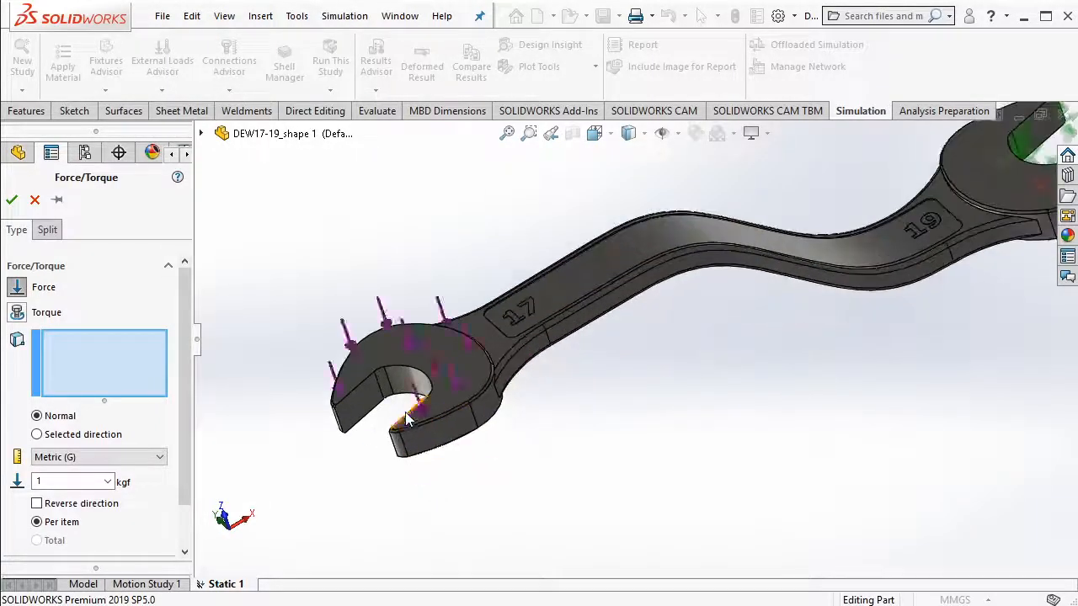
{"action": "left_click", "coordinate": [373, 406]}
{"action": "middle_click_drag", "start_coordinate": [652, 312], "coordinate": [654, 348]}
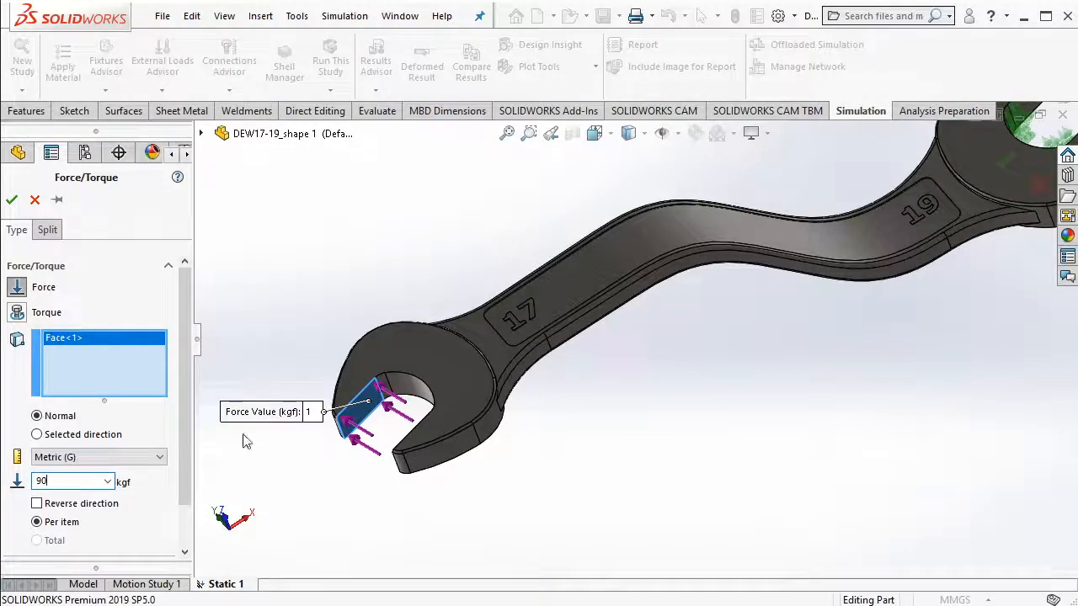
{"action": "scroll", "coordinate": [186, 417], "scroll_direction": "down", "scroll_amount": 2}
{"action": "scroll", "coordinate": [181, 441], "scroll_direction": "up", "scroll_amount": 2}
{"action": "scroll", "coordinate": [181, 413], "scroll_direction": "down", "scroll_amount": 2}
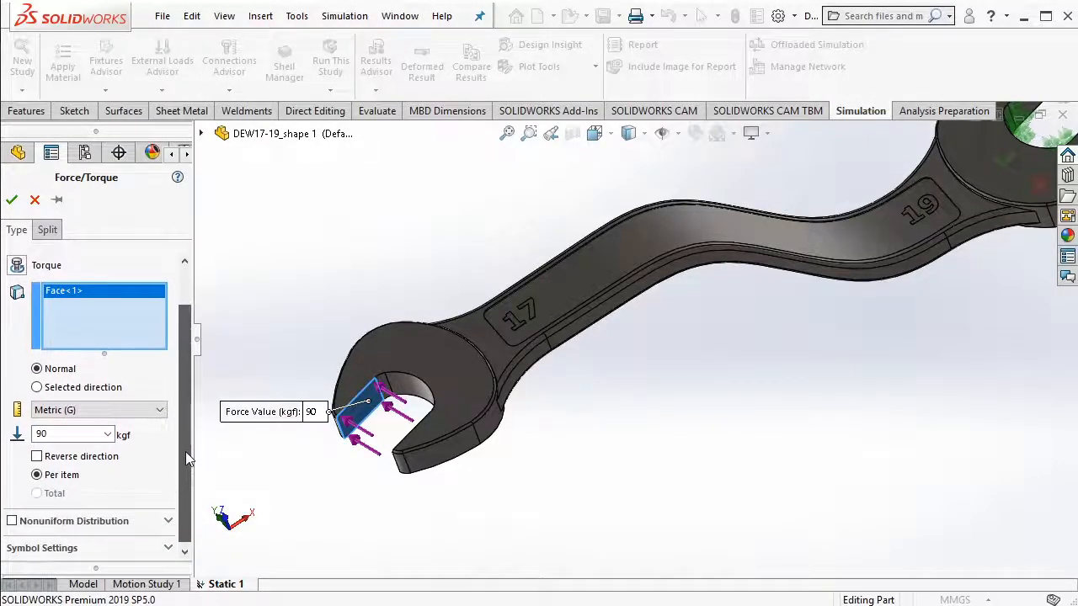
{"action": "scroll", "coordinate": [181, 438], "scroll_direction": "up", "scroll_amount": 2}
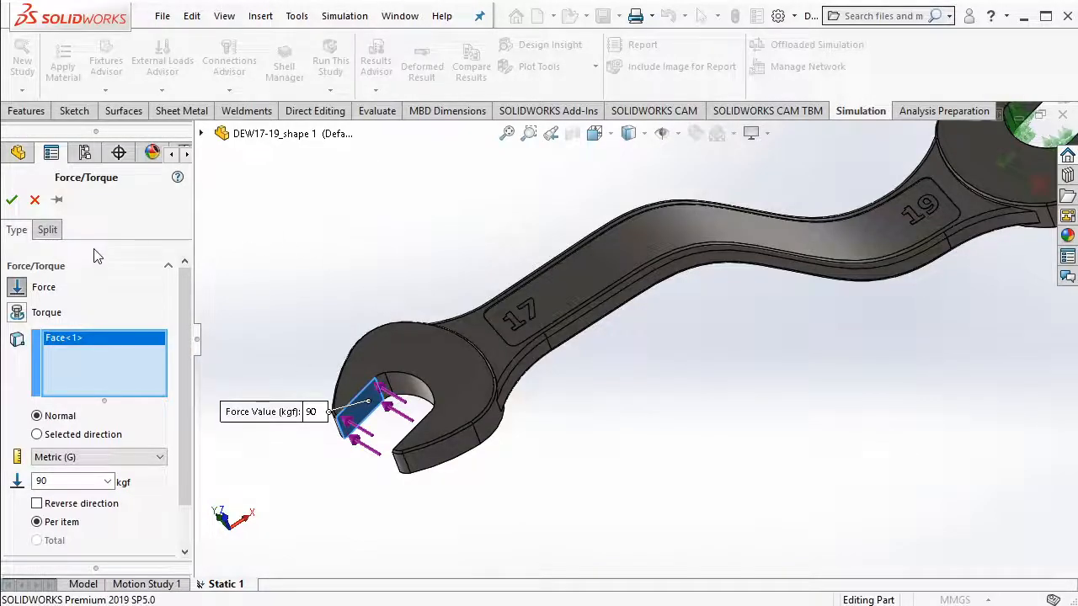
Remove the inner jaw face from the force and select the concave outer side face at the 17 end's neck instead.
{"action": "middle_click_drag", "start_coordinate": [470, 376], "coordinate": [418, 407]}
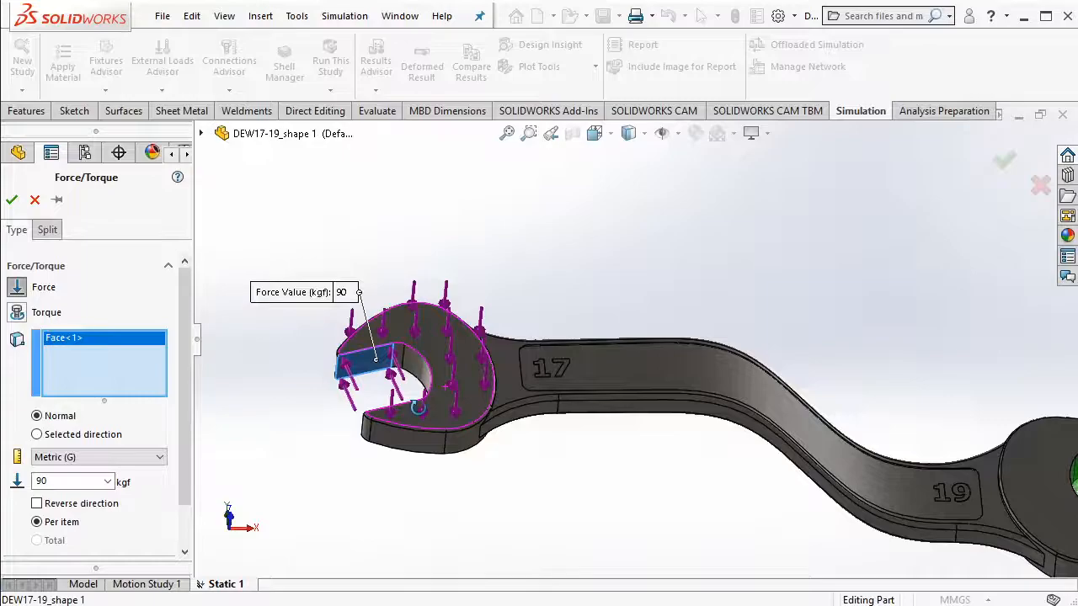
{"action": "right_click", "coordinate": [122, 343]}
{"action": "left_click", "coordinate": [173, 354]}
{"action": "middle_click_drag", "start_coordinate": [590, 404], "coordinate": [655, 377]}
{"action": "left_click", "coordinate": [507, 434]}
{"action": "middle_click_drag", "start_coordinate": [503, 446], "coordinate": [474, 551]}
{"action": "middle_click_drag", "start_coordinate": [470, 382], "coordinate": [703, 491]}
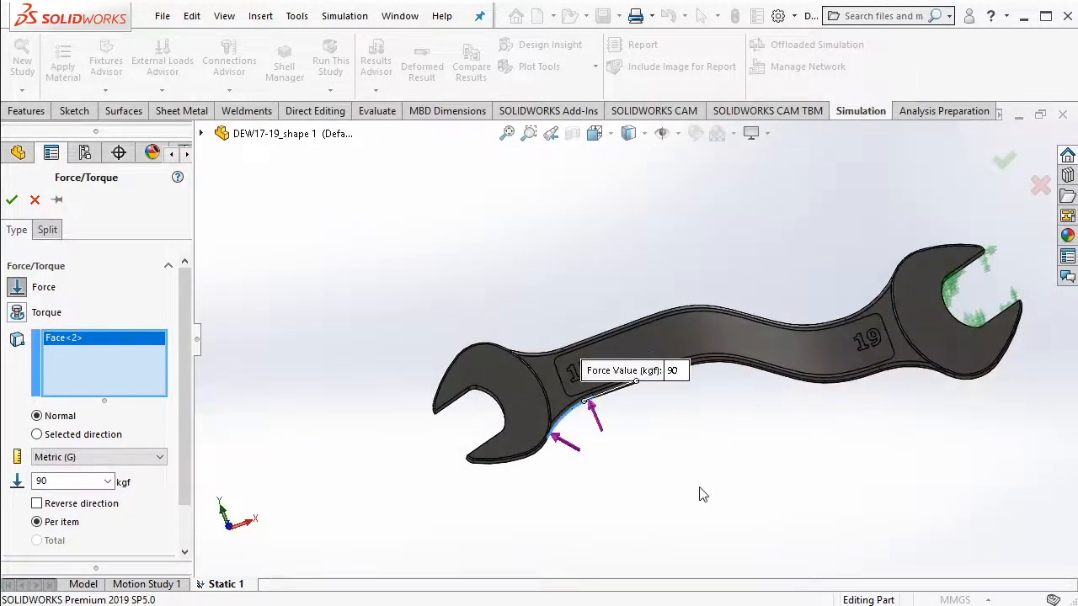
Add the two adjoining outer side faces of the 17 end's lower jaw to the force.
{"action": "scroll", "coordinate": [623, 402], "scroll_direction": "down", "scroll_amount": 3}
{"action": "middle_click_drag", "start_coordinate": [623, 402], "coordinate": [621, 320]}
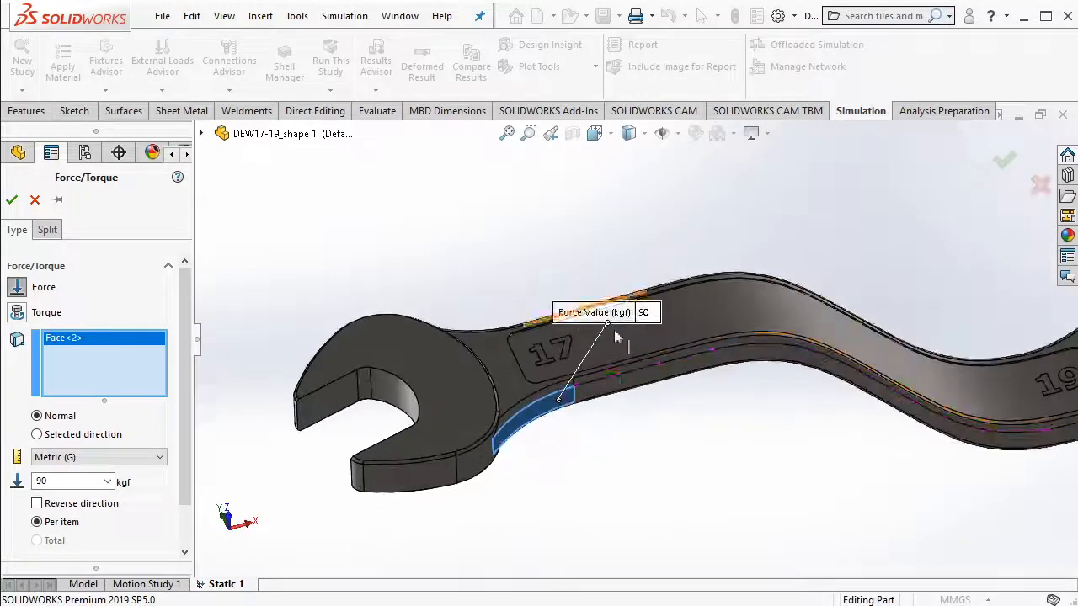
{"action": "middle_click_drag", "start_coordinate": [423, 410], "coordinate": [478, 461]}
{"action": "left_click", "coordinate": [482, 480]}
{"action": "left_click", "coordinate": [430, 487]}
{"action": "middle_click_drag", "start_coordinate": [429, 486], "coordinate": [654, 479]}
{"action": "scroll", "coordinate": [654, 480], "scroll_direction": "up", "scroll_amount": 3}
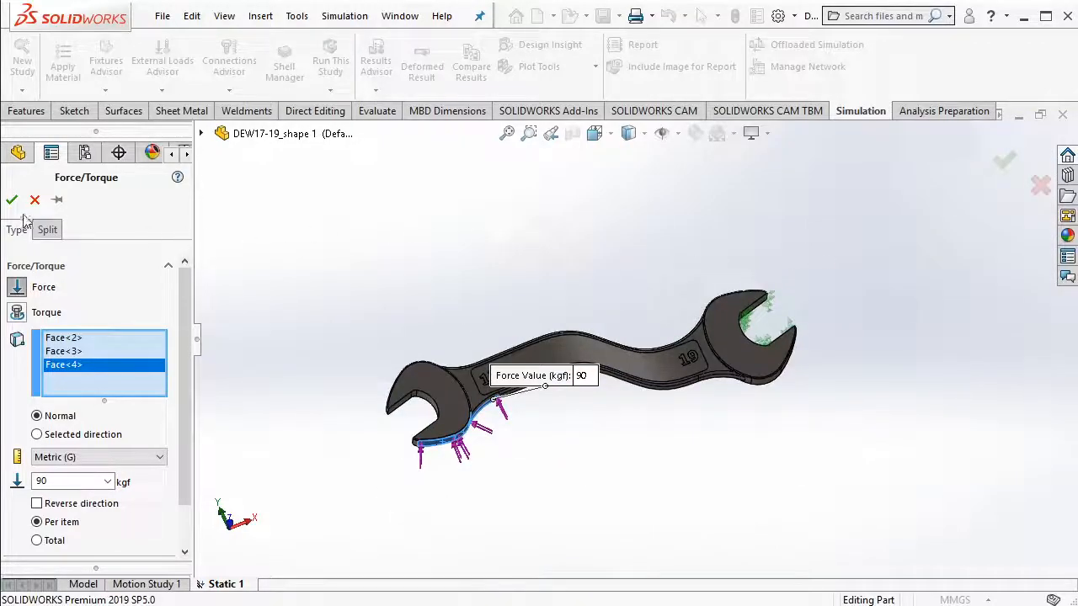
Compare applying the 90 kgf force per item and in total on the three outer faces, and accept it as Total.
{"action": "left_click", "coordinate": [53, 544]}
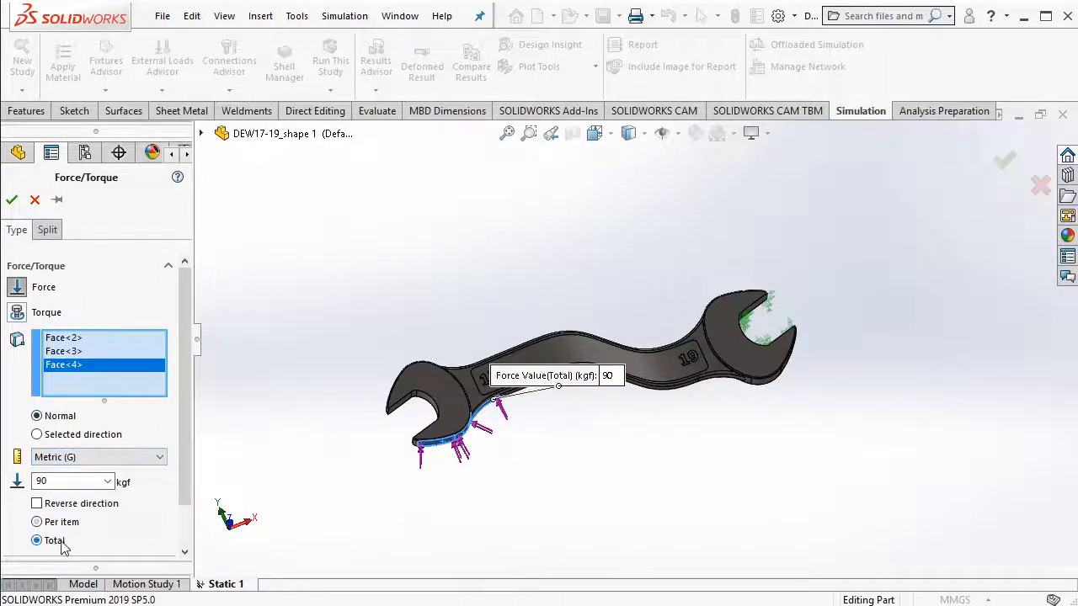
{"action": "scroll", "coordinate": [452, 468], "scroll_direction": "down", "scroll_amount": 3}
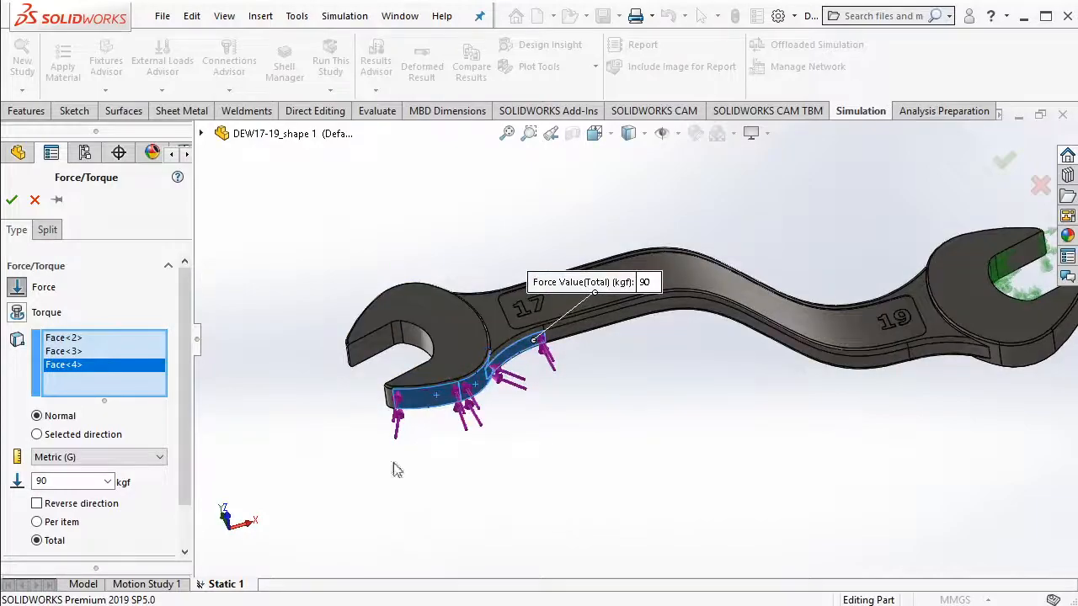
{"action": "middle_click_drag", "start_coordinate": [499, 465], "coordinate": [508, 473]}
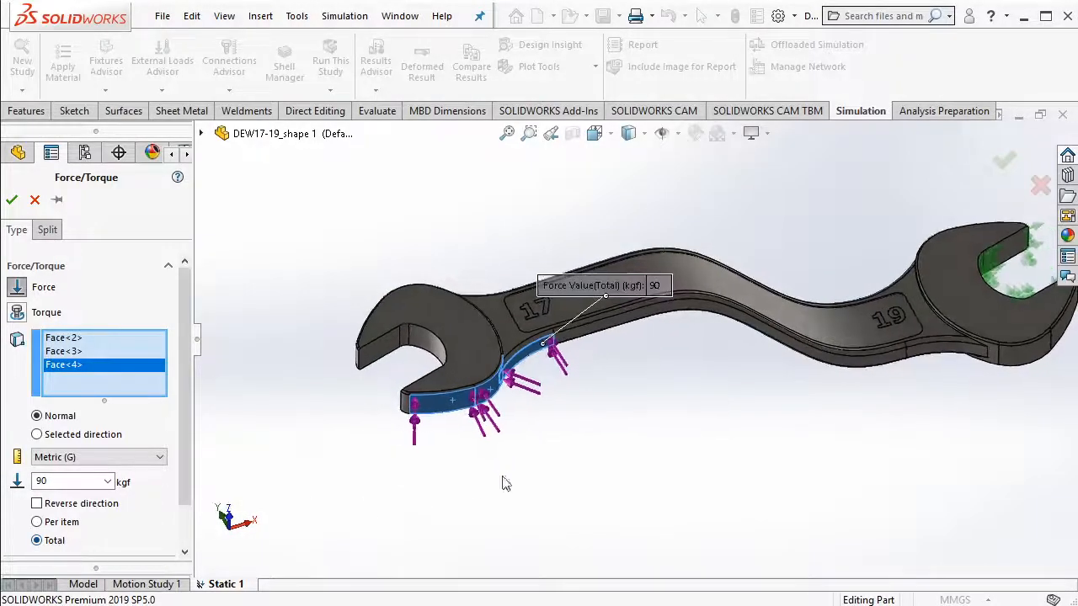
{"action": "left_click", "coordinate": [50, 522]}
{"action": "scroll", "coordinate": [506, 425], "scroll_direction": "down", "scroll_amount": 3}
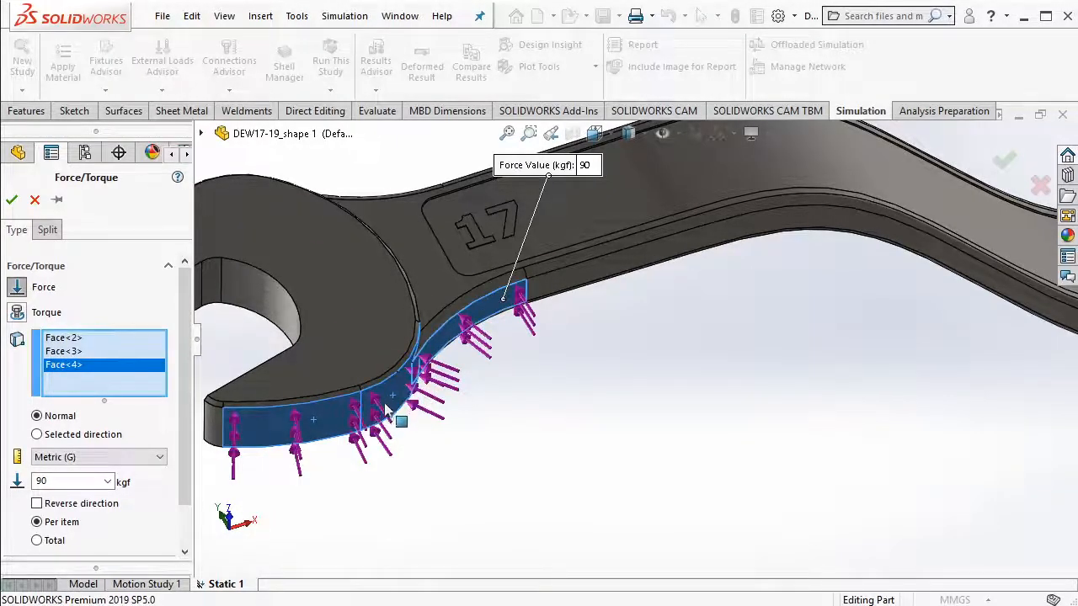
{"action": "middle_click_drag", "start_coordinate": [488, 362], "coordinate": [649, 395]}
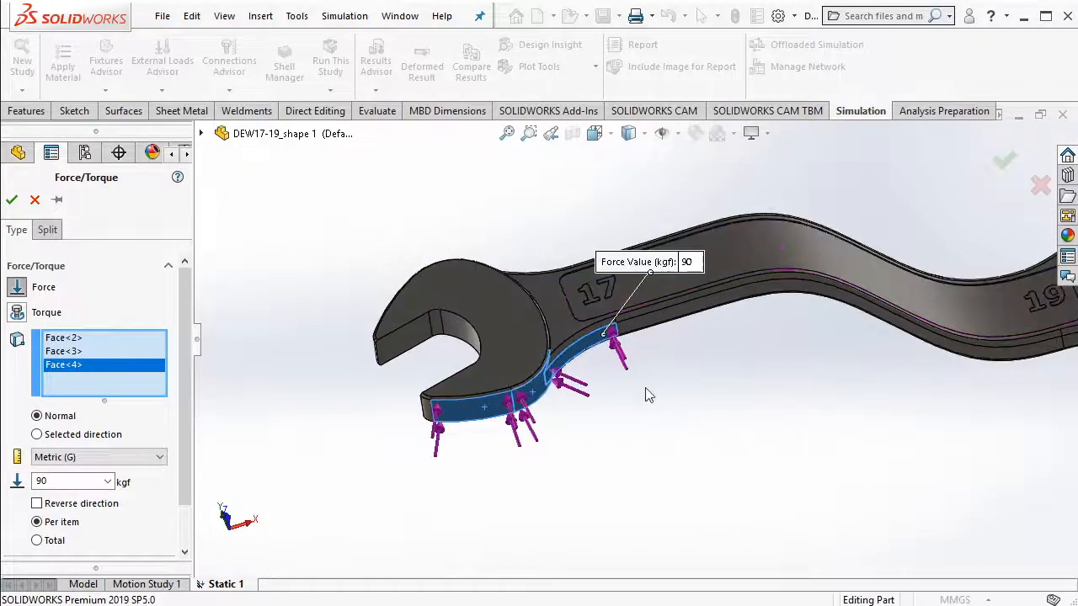
{"action": "left_click", "coordinate": [52, 540]}
{"action": "middle_click_drag", "start_coordinate": [731, 410], "coordinate": [480, 397]}
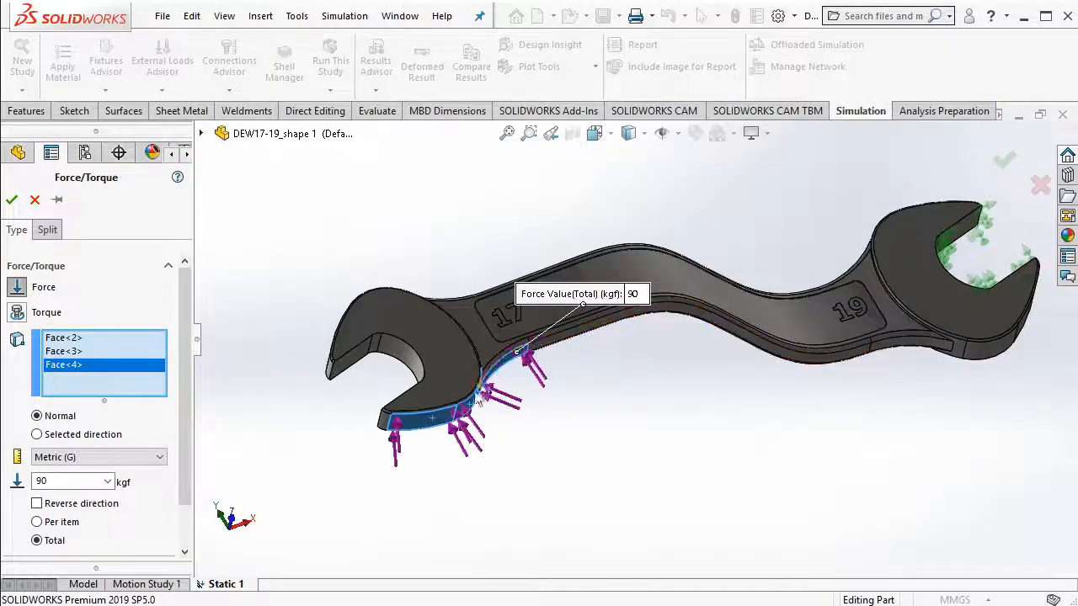
{"action": "left_click", "coordinate": [11, 201]}
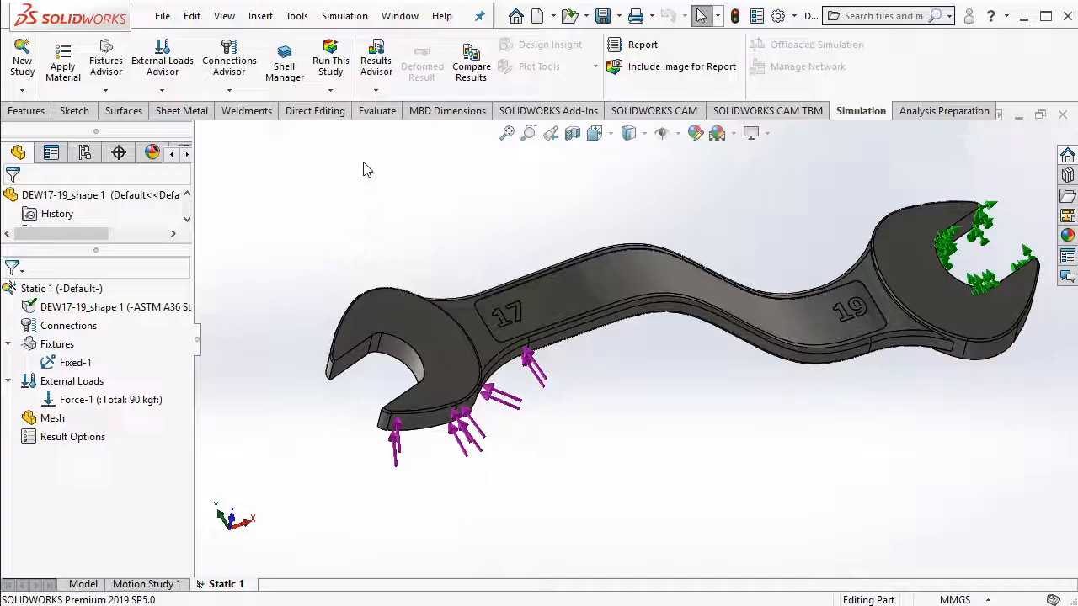
Create a curvature-based mesh of the wrench at the default density and inspect its elements up close.
{"action": "left_click", "coordinate": [333, 91]}
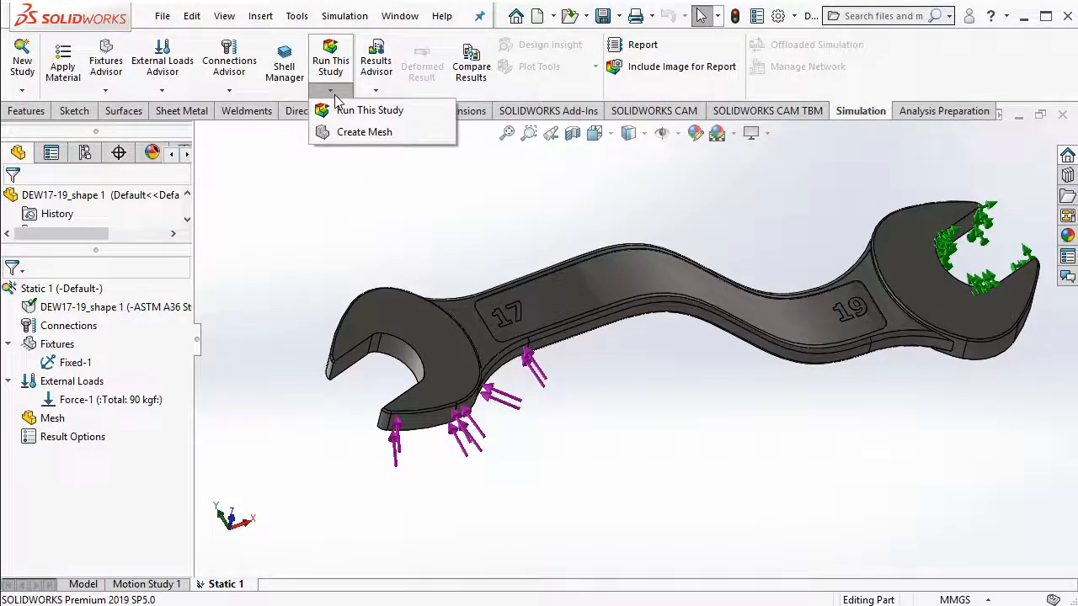
{"action": "left_click", "coordinate": [357, 139]}
{"action": "middle_click_drag", "start_coordinate": [830, 366], "coordinate": [741, 291]}
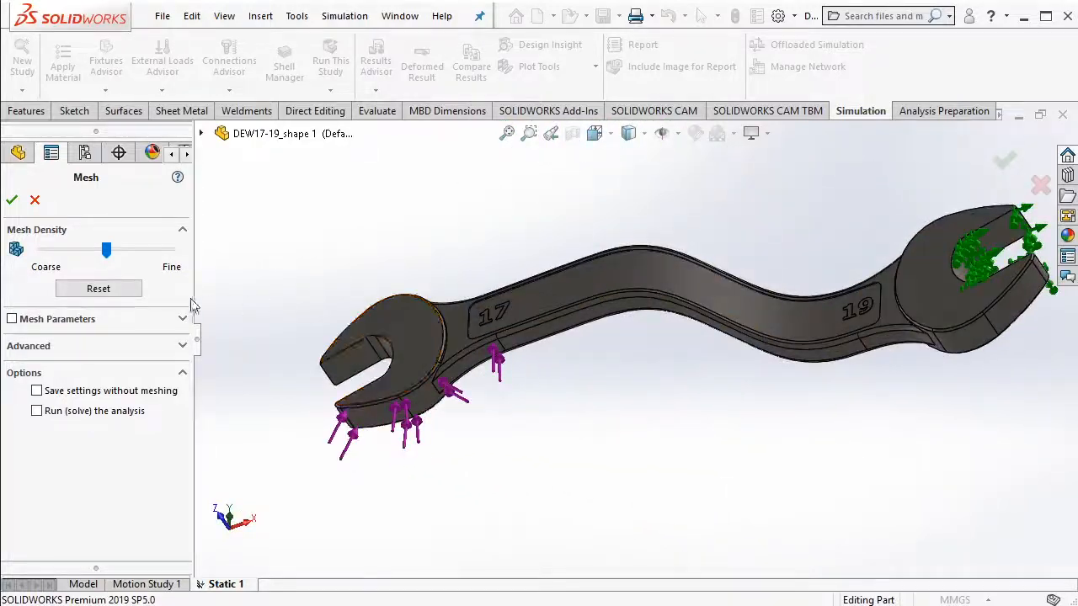
{"action": "left_click", "coordinate": [99, 322]}
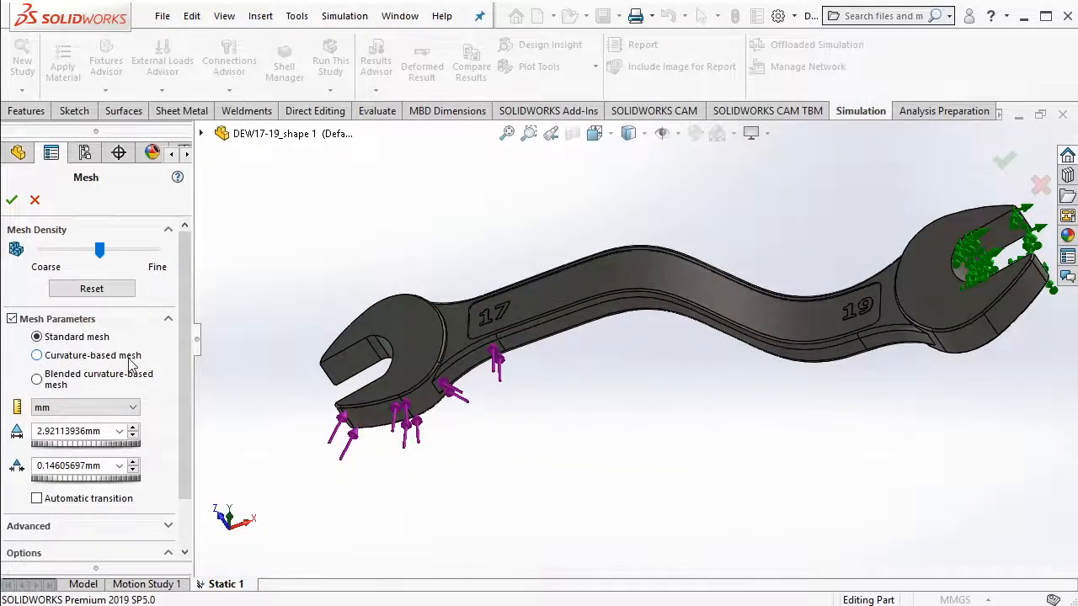
{"action": "left_click", "coordinate": [55, 357]}
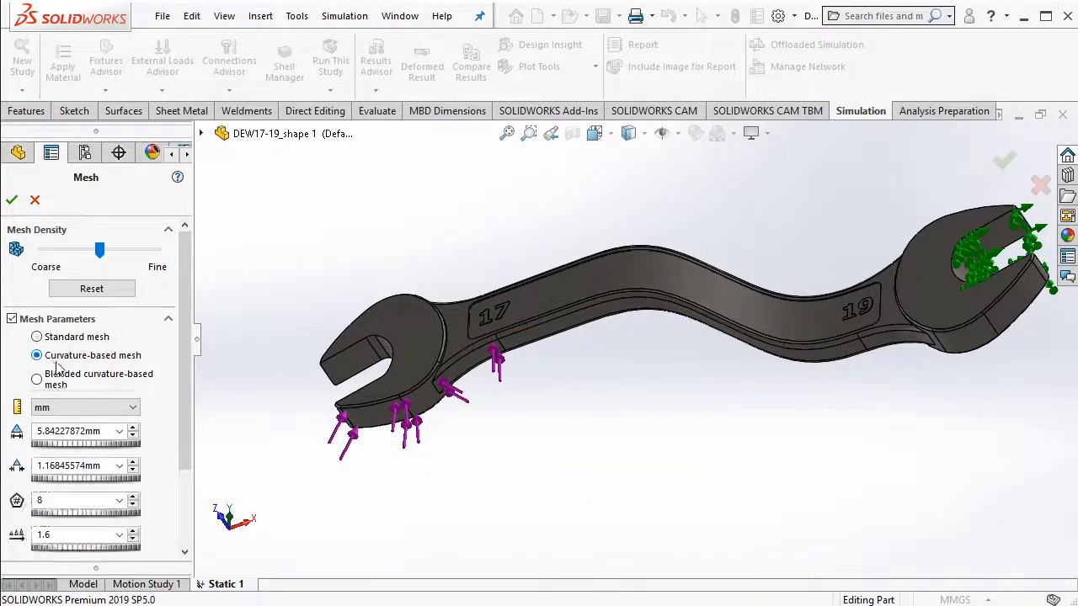
{"action": "left_click", "coordinate": [11, 200]}
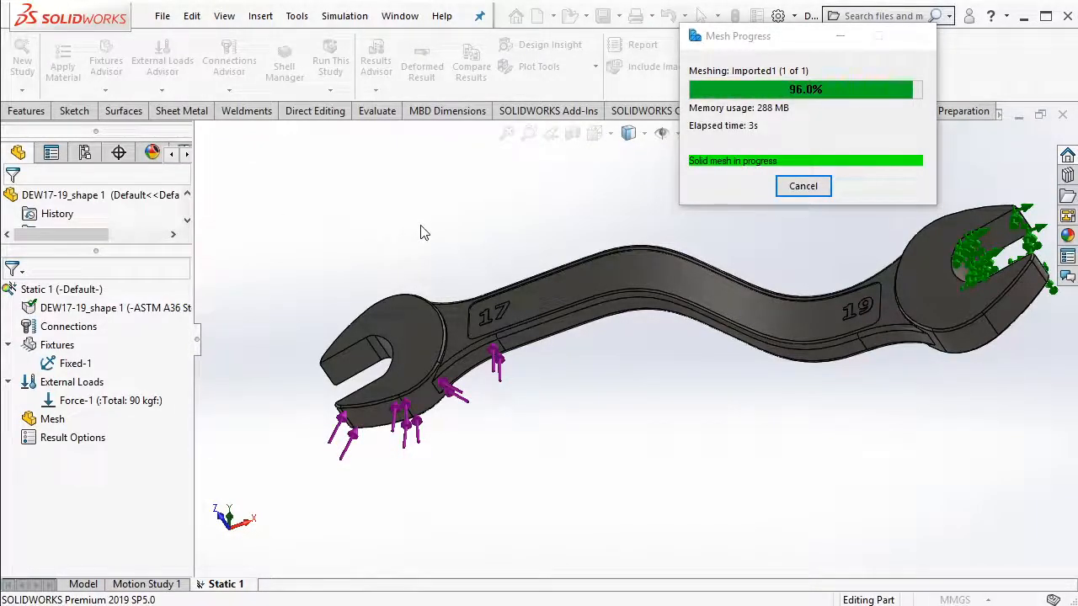
{"action": "middle_click_drag", "start_coordinate": [902, 313], "coordinate": [922, 303]}
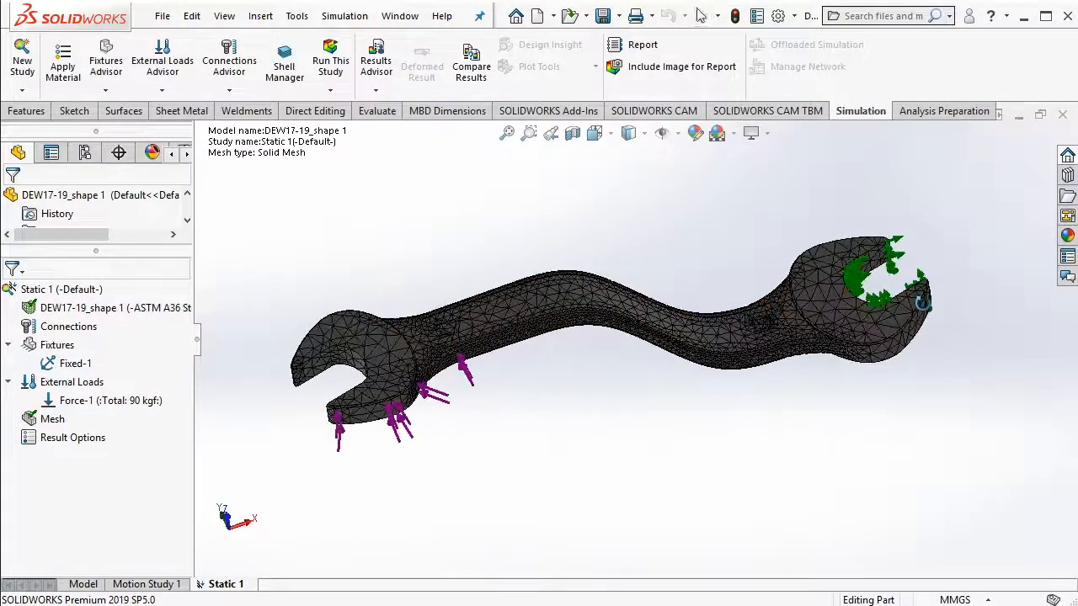
{"action": "scroll", "coordinate": [716, 354], "scroll_direction": "down", "scroll_amount": 5}
{"action": "scroll", "coordinate": [715, 354], "scroll_direction": "up", "scroll_amount": 5}
{"action": "scroll", "coordinate": [466, 259], "scroll_direction": "down", "scroll_amount": 3}
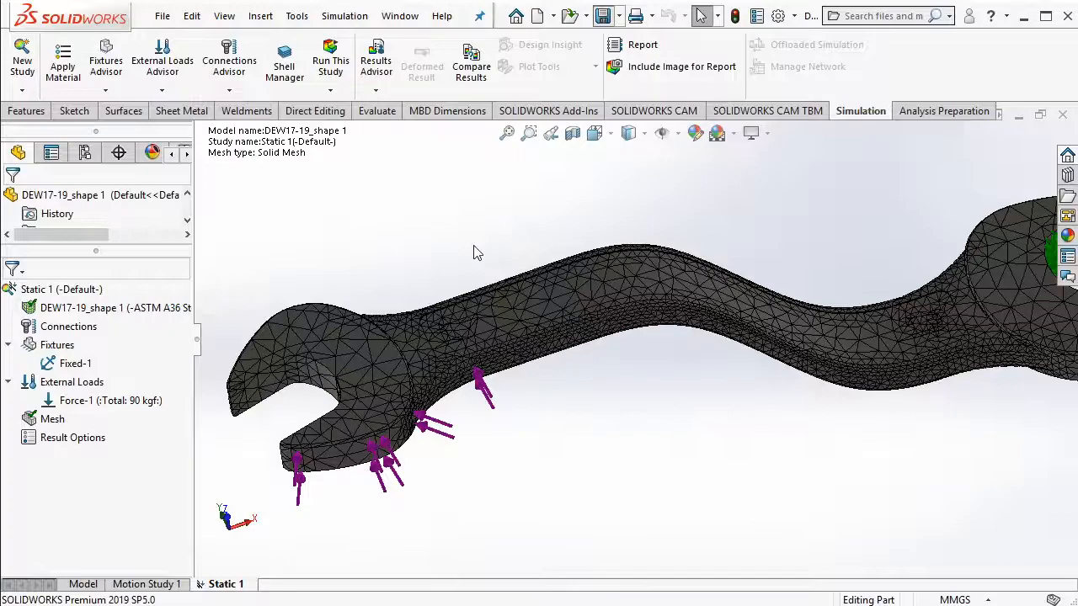
{"action": "key", "text": "f"}
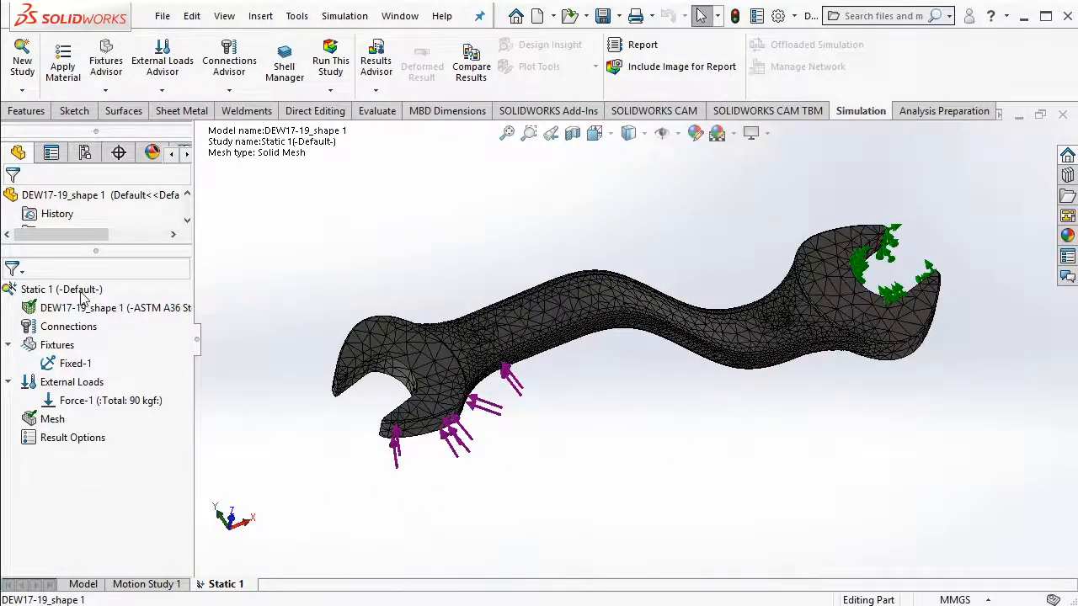
Review the solver options in the Static 1 study's properties and accept them with Automatic Solver Selection enabled.
{"action": "right_click", "coordinate": [82, 291]}
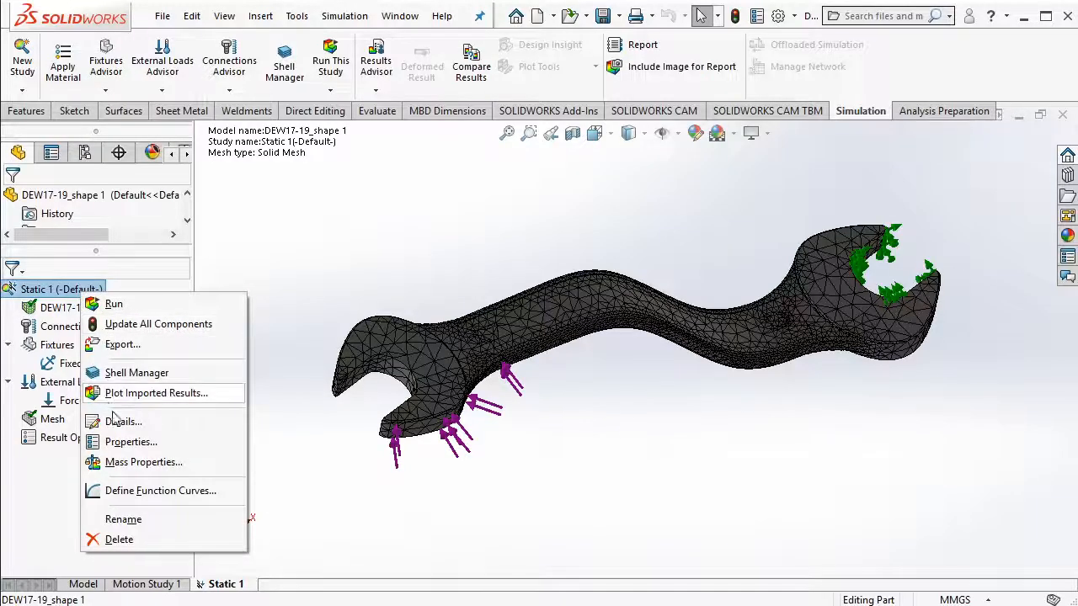
{"action": "left_click", "coordinate": [133, 443]}
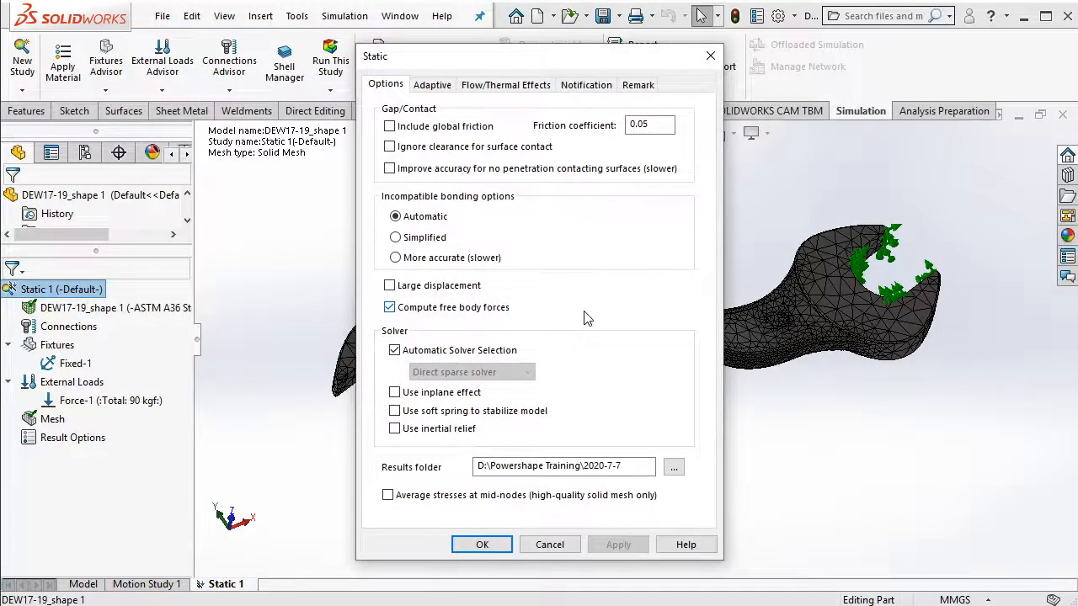
{"action": "left_click", "coordinate": [407, 352]}
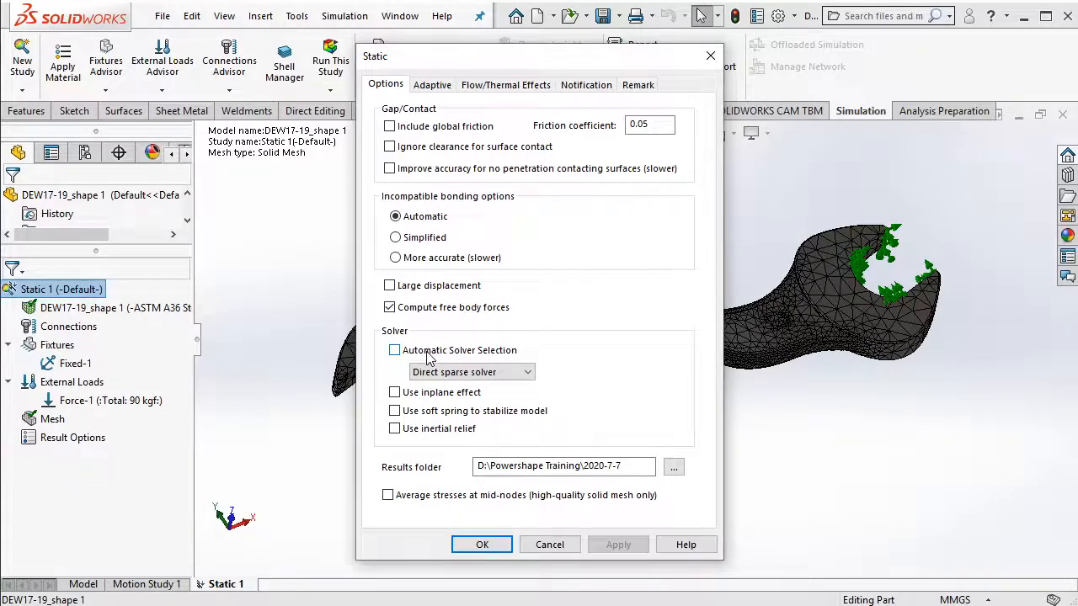
{"action": "left_click", "coordinate": [407, 352]}
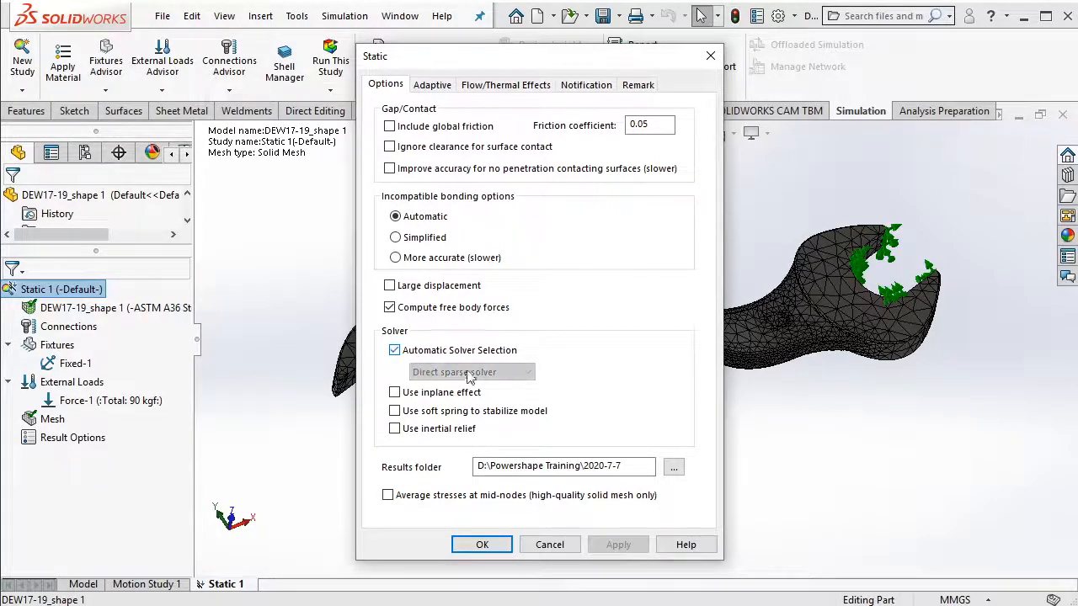
{"action": "left_click", "coordinate": [482, 545]}
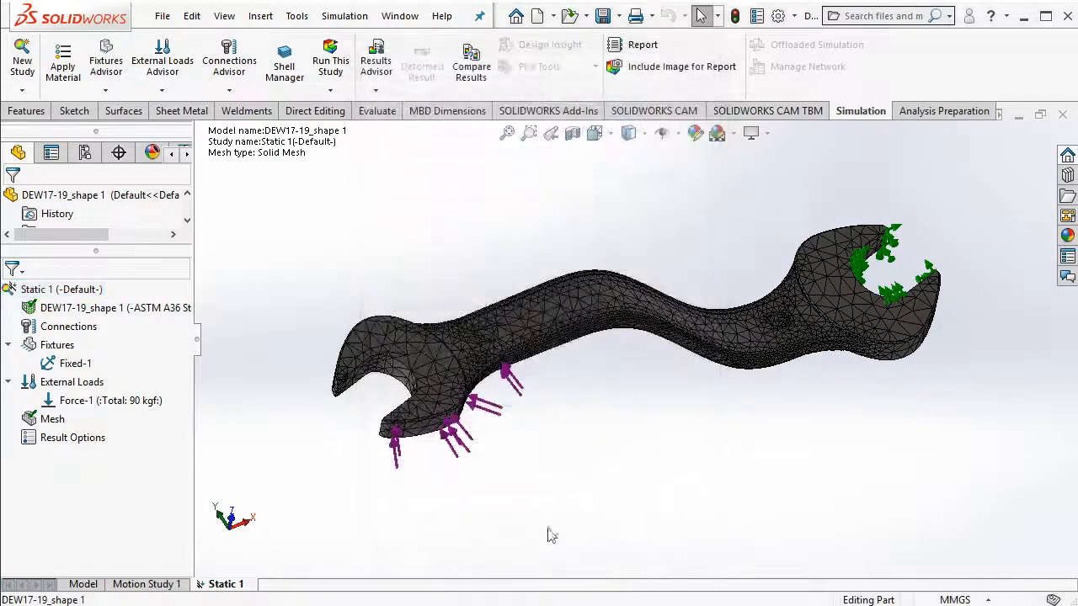
Run the Static 1 study with the additional solver details expanded.
{"action": "middle_click_drag", "start_coordinate": [649, 378], "coordinate": [691, 266]}
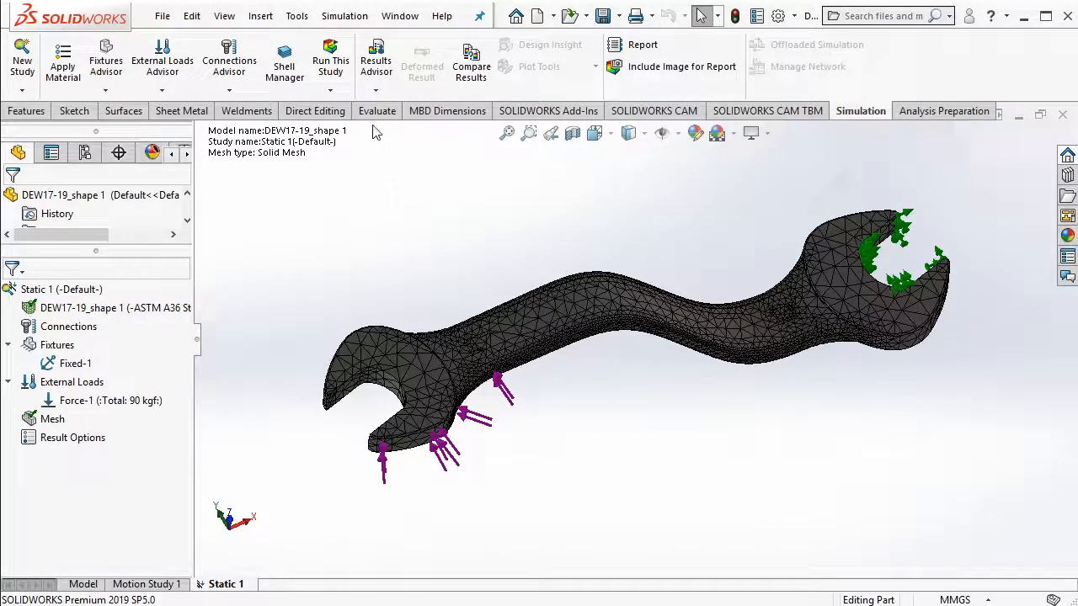
{"action": "left_click", "coordinate": [342, 71]}
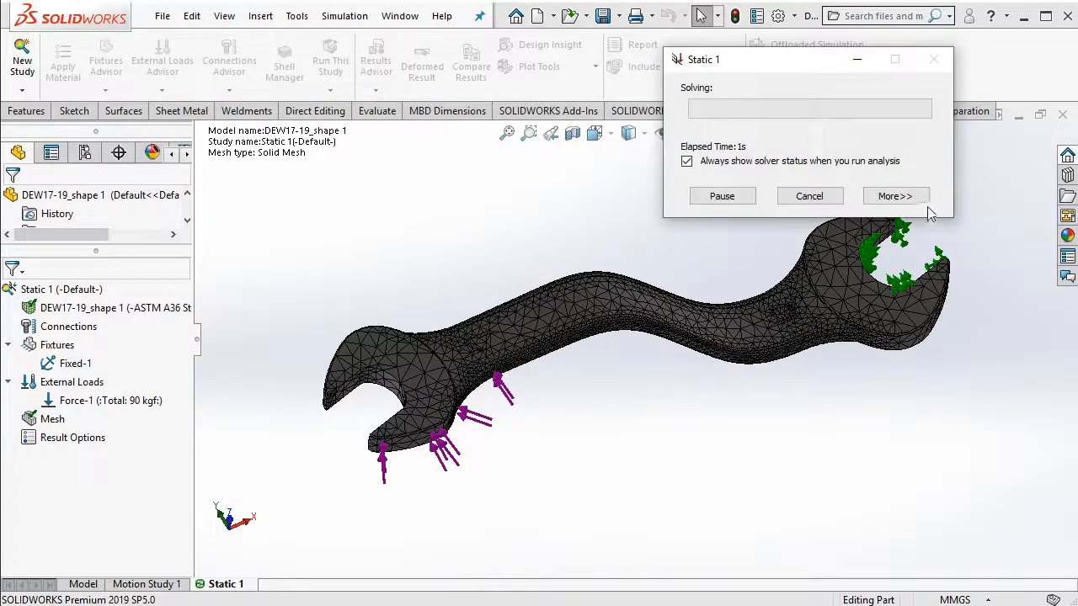
{"action": "left_click", "coordinate": [920, 198]}
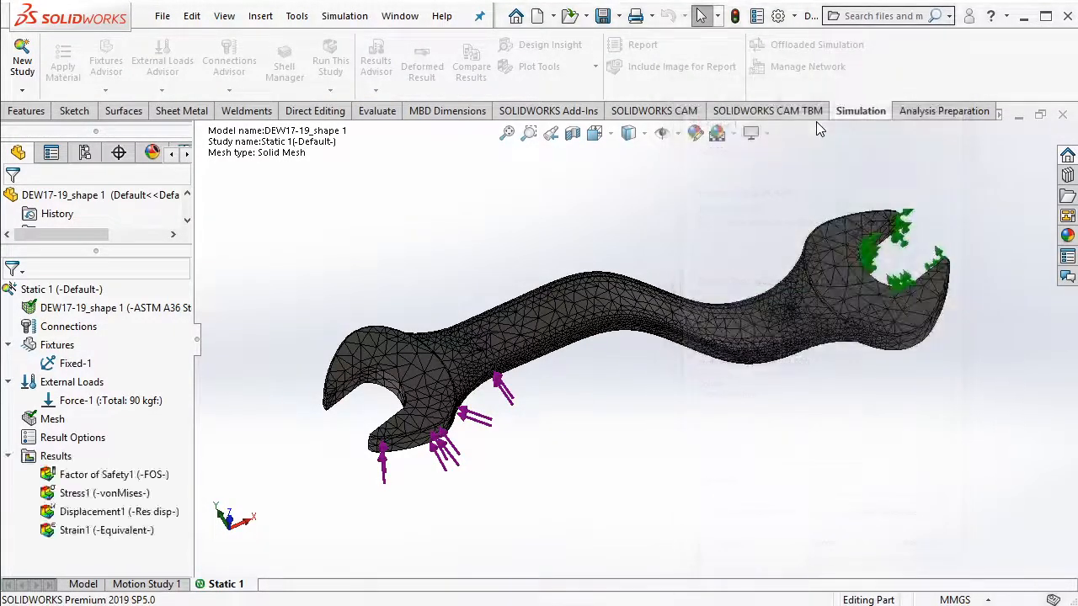
{"action": "scroll", "coordinate": [810, 320], "scroll_direction": "down", "scroll_amount": 2}
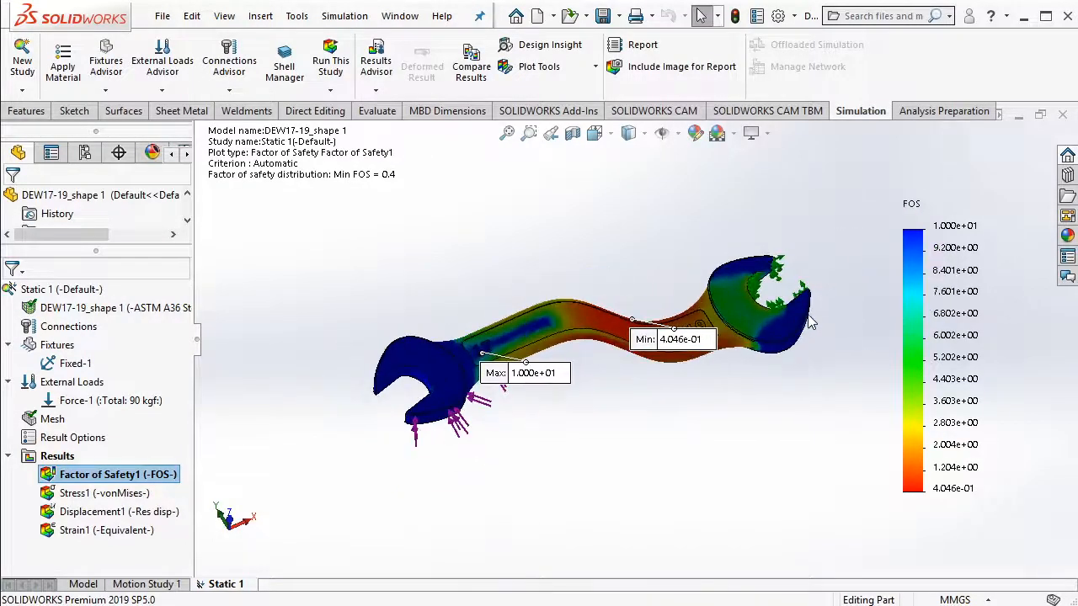
Move the minimum-value annotation above the wrench and inspect the factor of safety distribution along the bent handle.
{"action": "scroll", "coordinate": [806, 318], "scroll_direction": "down", "scroll_amount": 2}
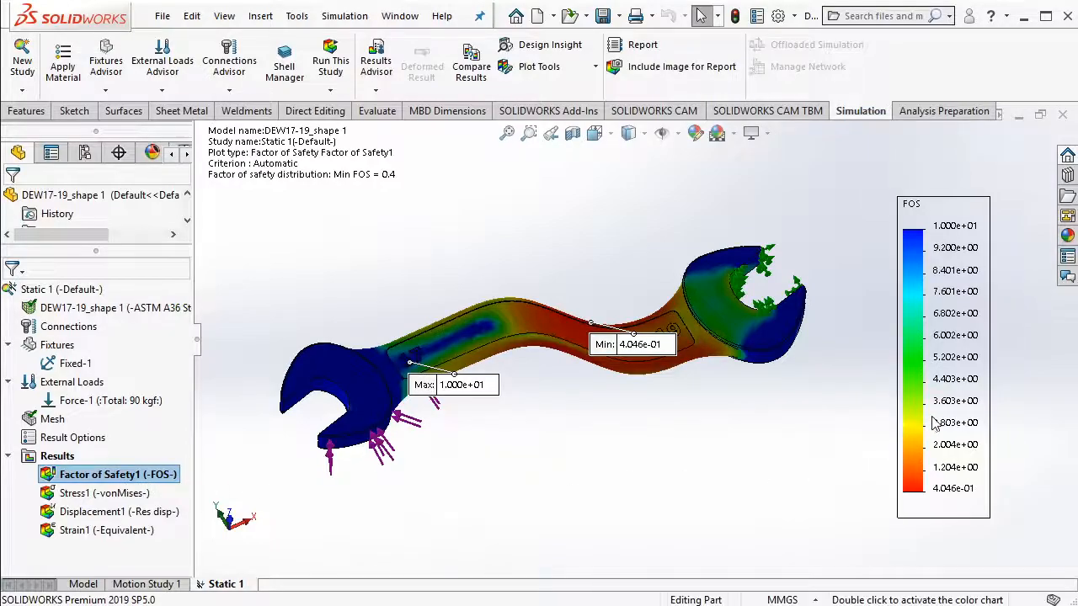
{"action": "right_click", "coordinate": [944, 360]}
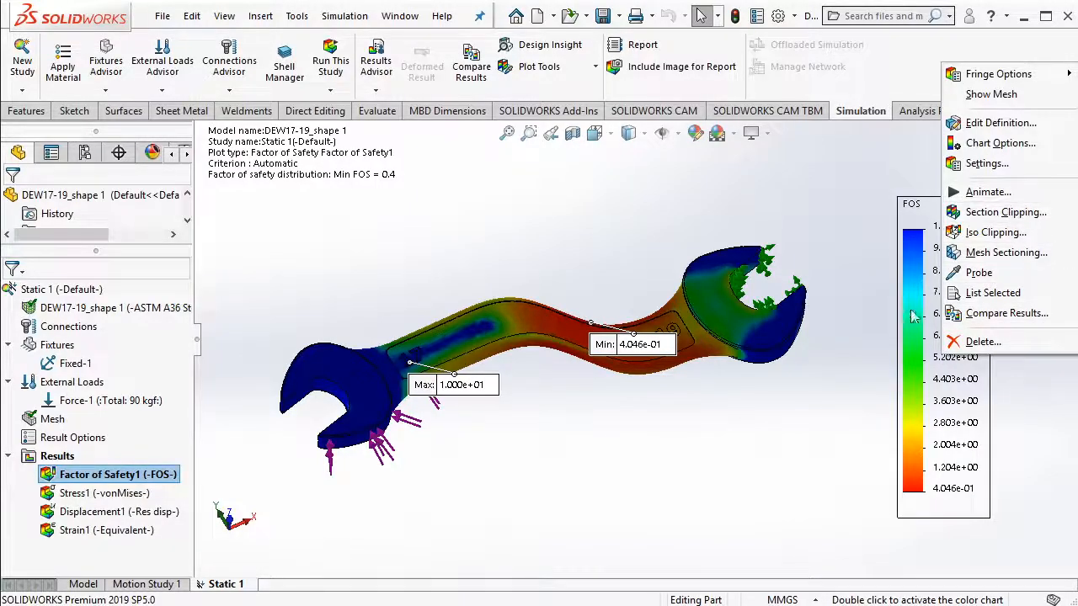
{"action": "left_click", "coordinate": [823, 389]}
{"action": "left_click_drag", "start_coordinate": [648, 347], "coordinate": [610, 213]}
{"action": "middle_click_drag", "start_coordinate": [606, 320], "coordinate": [581, 353]}
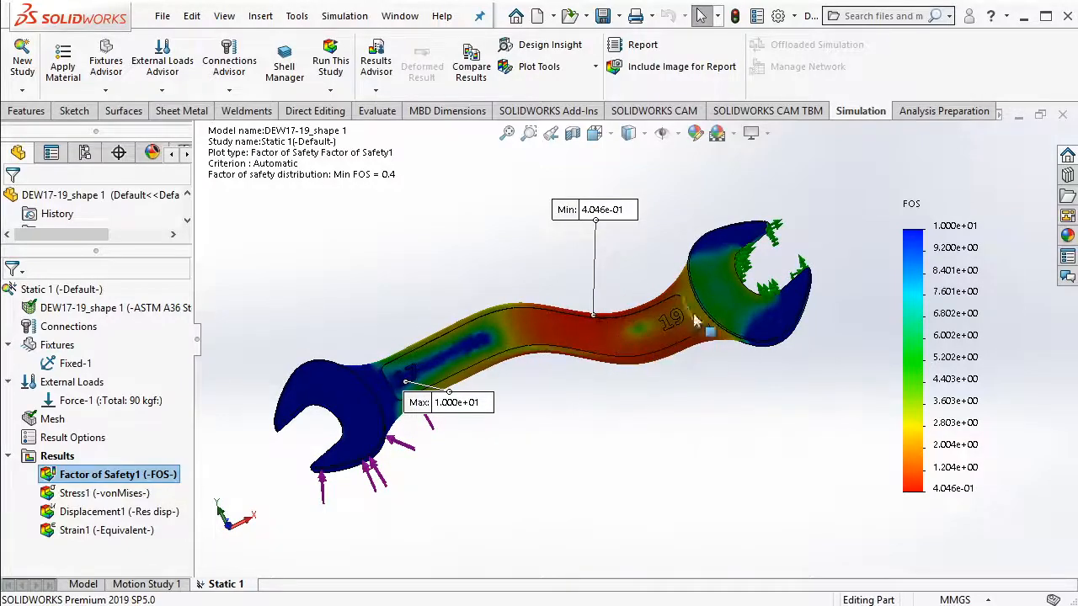
{"action": "scroll", "coordinate": [697, 326], "scroll_direction": "down", "scroll_amount": 2}
{"action": "middle_click_drag", "start_coordinate": [545, 353], "coordinate": [571, 264]}
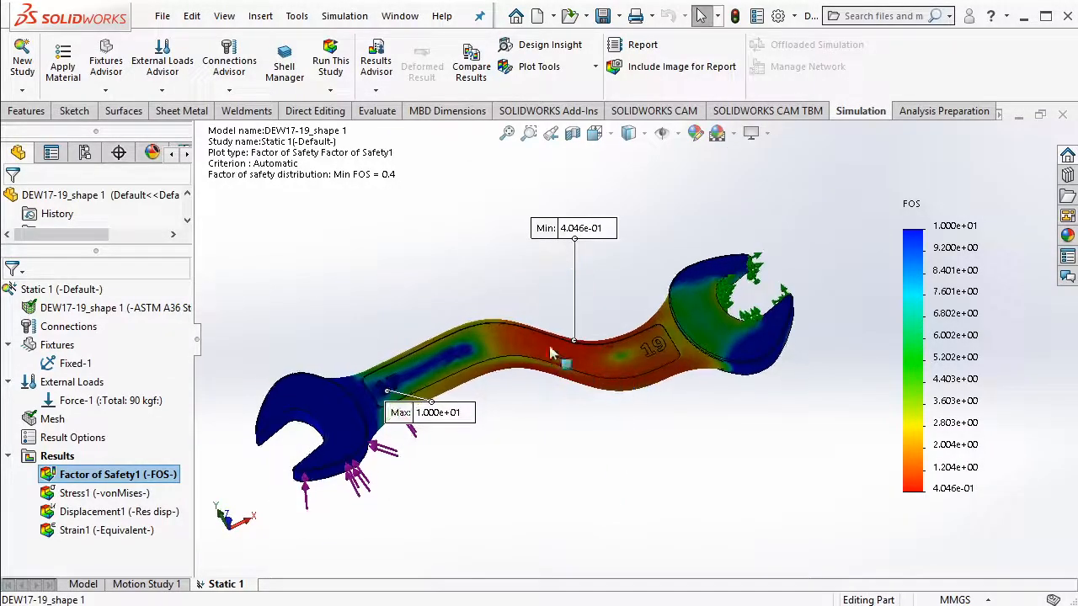
Set the factor of safety plot's legend to floating number format with 2 decimals.
{"action": "right_click", "coordinate": [953, 348]}
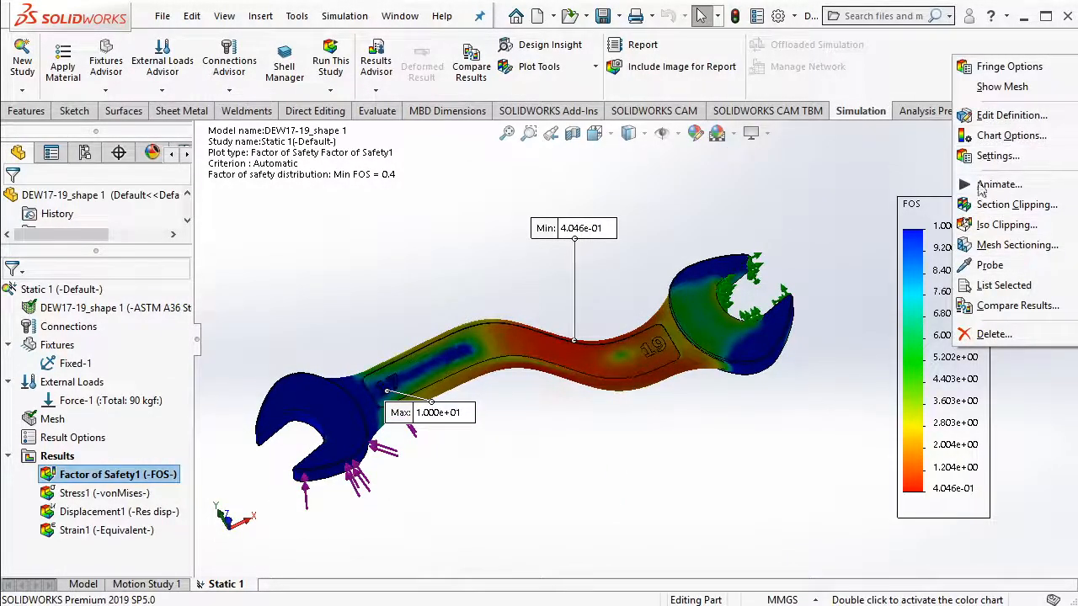
{"action": "left_click", "coordinate": [848, 192]}
{"action": "right_click", "coordinate": [939, 347]}
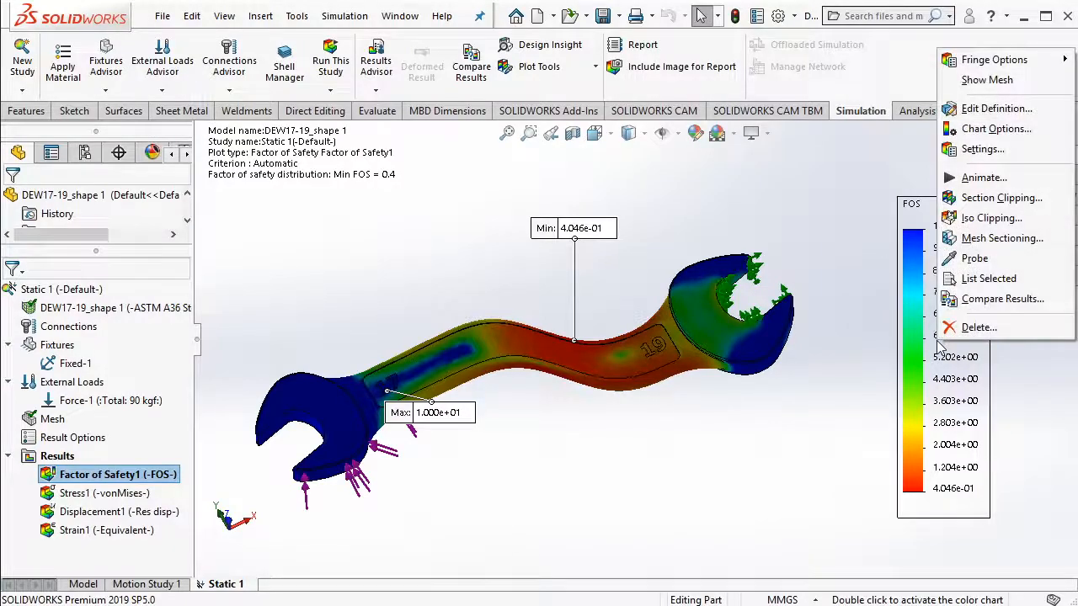
{"action": "left_click", "coordinate": [988, 131]}
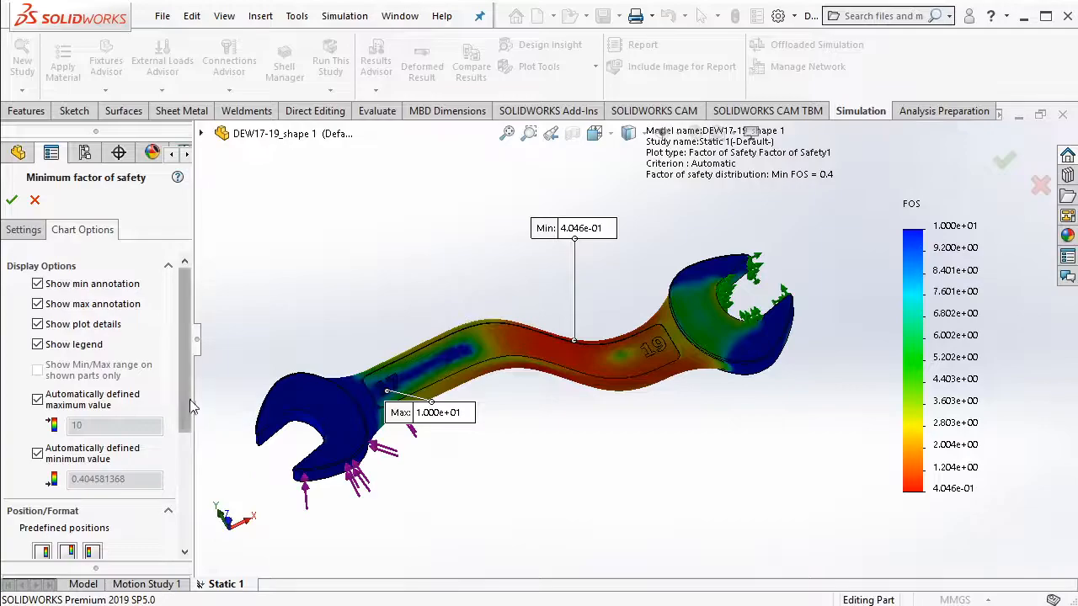
{"action": "scroll", "coordinate": [190, 399], "scroll_direction": "down", "scroll_amount": 5}
{"action": "left_click", "coordinate": [100, 458]}
{"action": "left_click", "coordinate": [99, 496]}
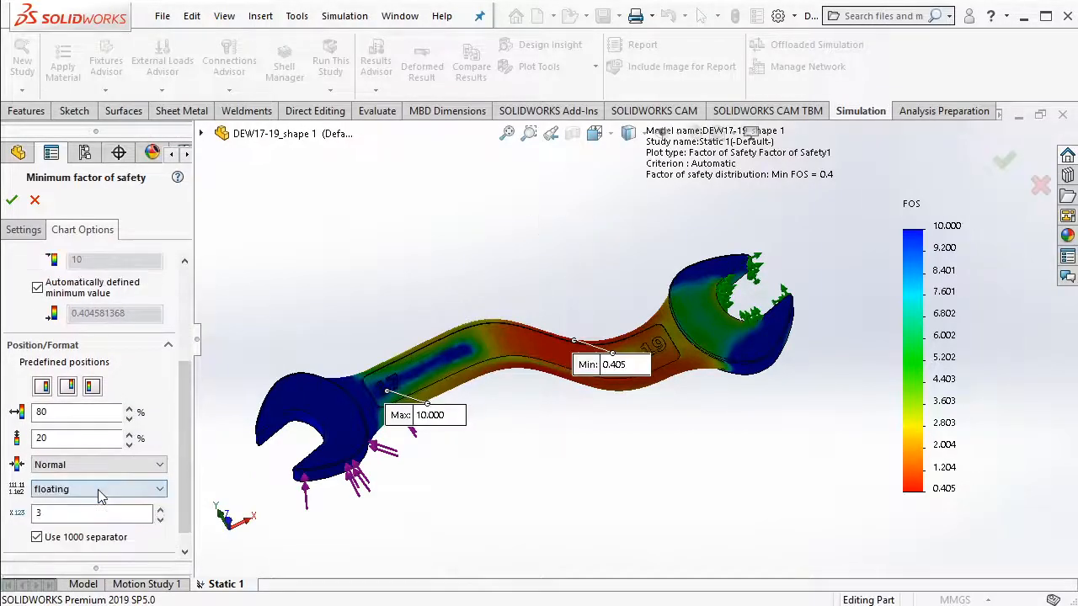
{"action": "double_click", "coordinate": [50, 512]}
{"action": "type", "text": "2"}
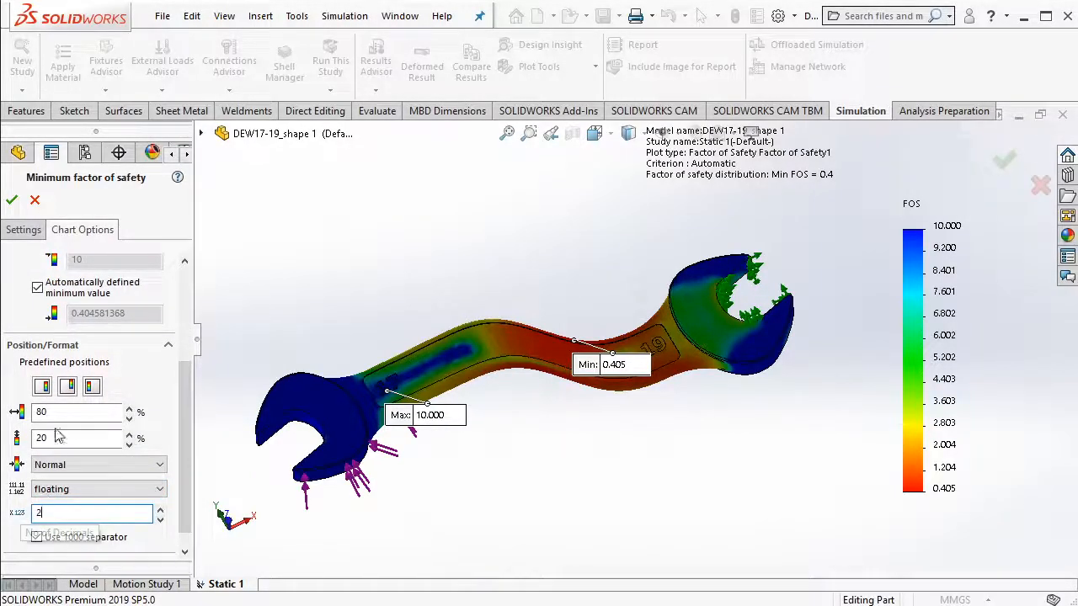
{"action": "left_click", "coordinate": [12, 203]}
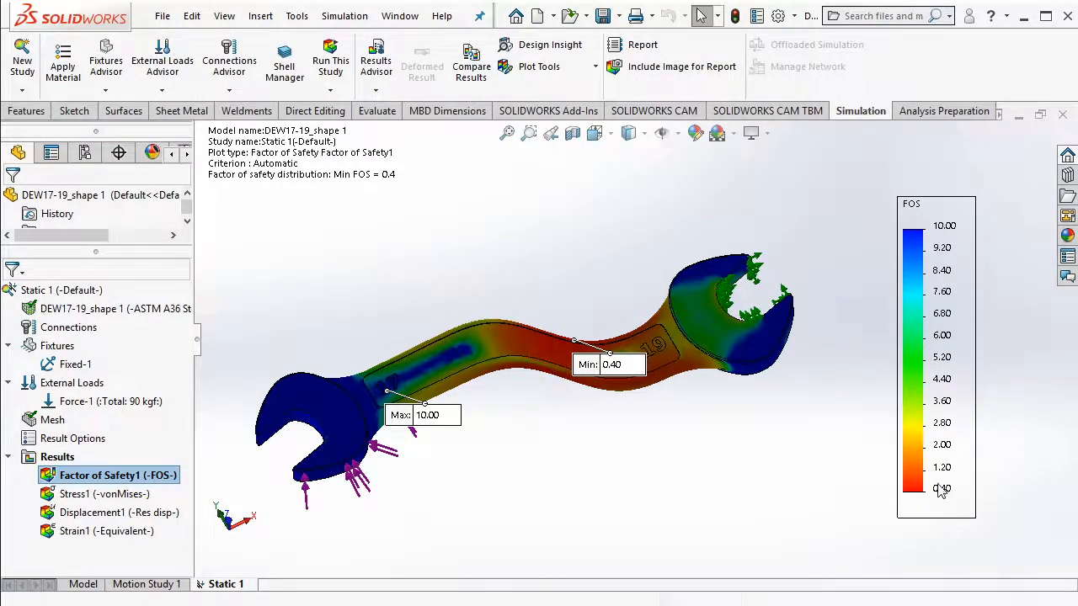
Examine the factor of safety plot around the minimum-value location on the wrench's bent handle.
{"action": "scroll", "coordinate": [585, 358], "scroll_direction": "down", "scroll_amount": 5}
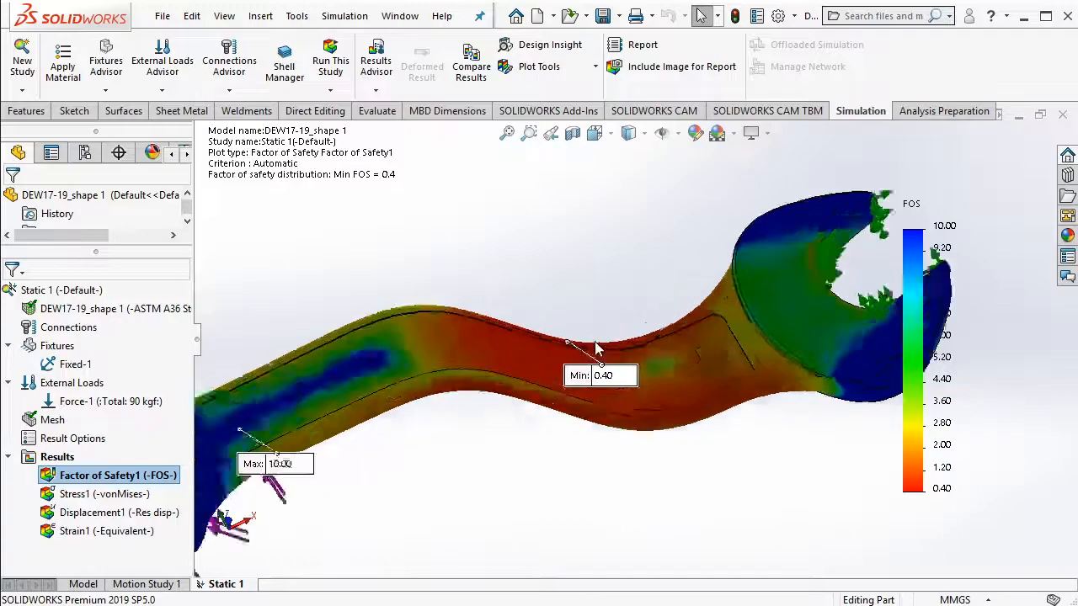
{"action": "scroll", "coordinate": [760, 421], "scroll_direction": "up", "scroll_amount": 5}
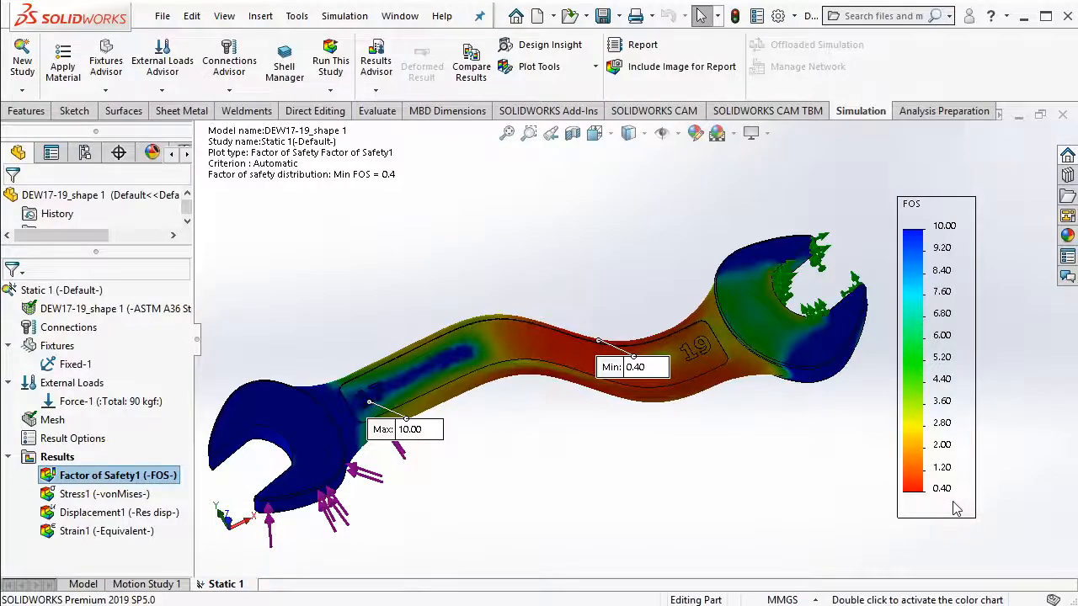
{"action": "middle_click_drag", "start_coordinate": [801, 477], "coordinate": [671, 411]}
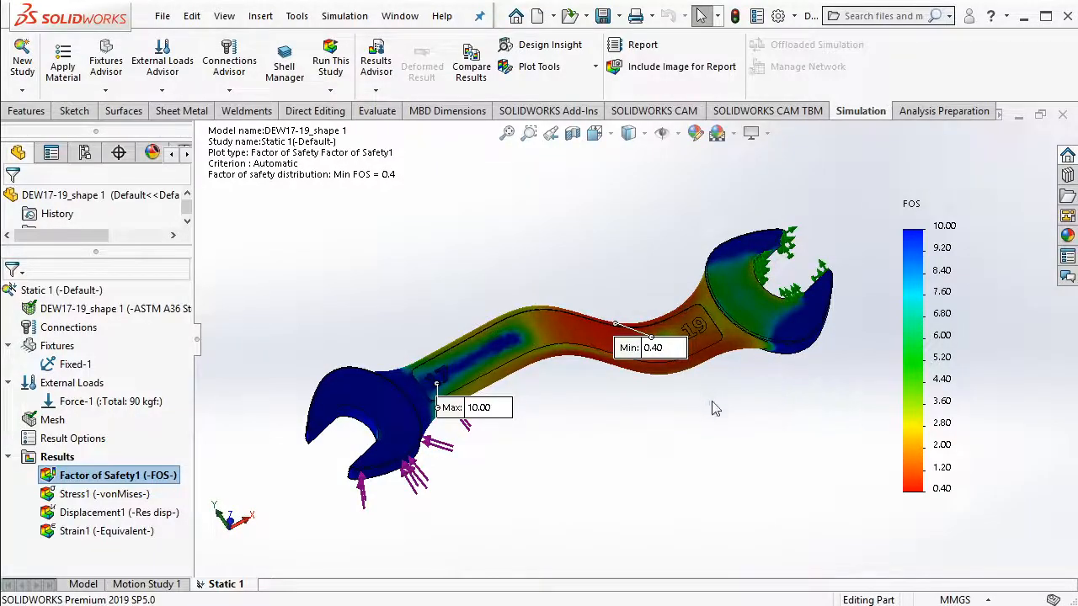
{"action": "middle_click_drag", "start_coordinate": [677, 386], "coordinate": [710, 387]}
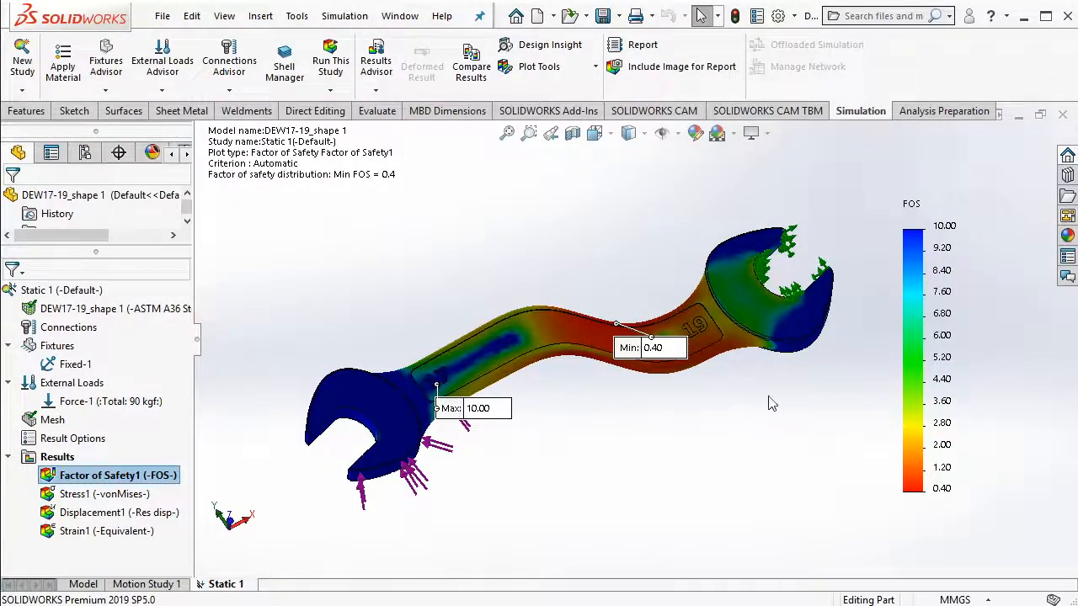
{"action": "middle_click_drag", "start_coordinate": [780, 398], "coordinate": [774, 380]}
{"action": "scroll", "coordinate": [607, 313], "scroll_direction": "up", "scroll_amount": 1}
{"action": "scroll", "coordinate": [606, 313], "scroll_direction": "down", "scroll_amount": 1}
{"action": "middle_click_drag", "start_coordinate": [609, 318], "coordinate": [667, 393]}
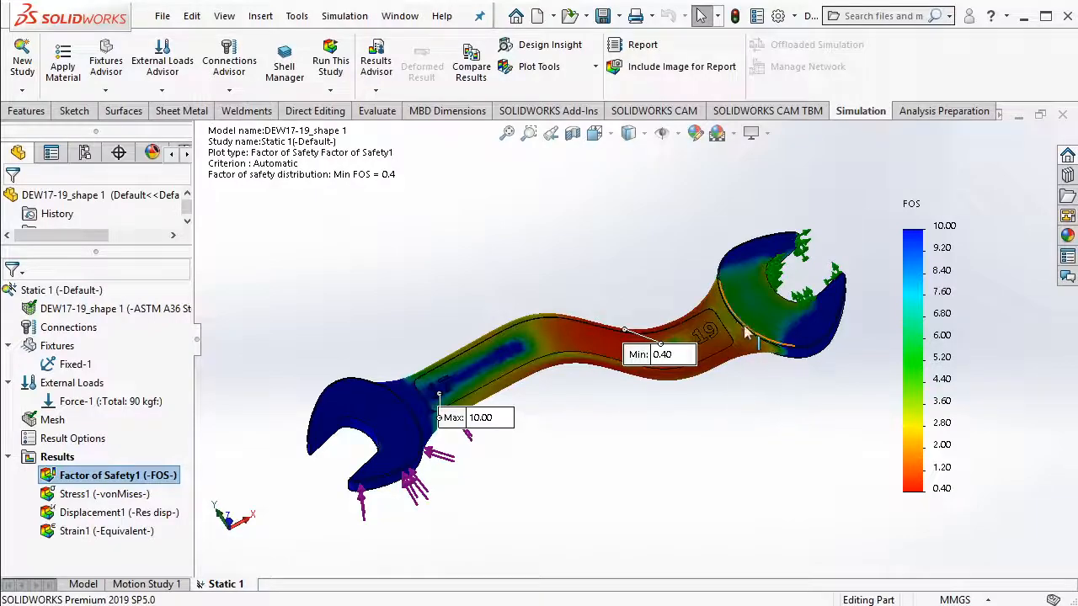
Place the minimum factor of safety annotation above the wrench, clear of the bent handle.
{"action": "left_click_drag", "start_coordinate": [677, 352], "coordinate": [660, 234]}
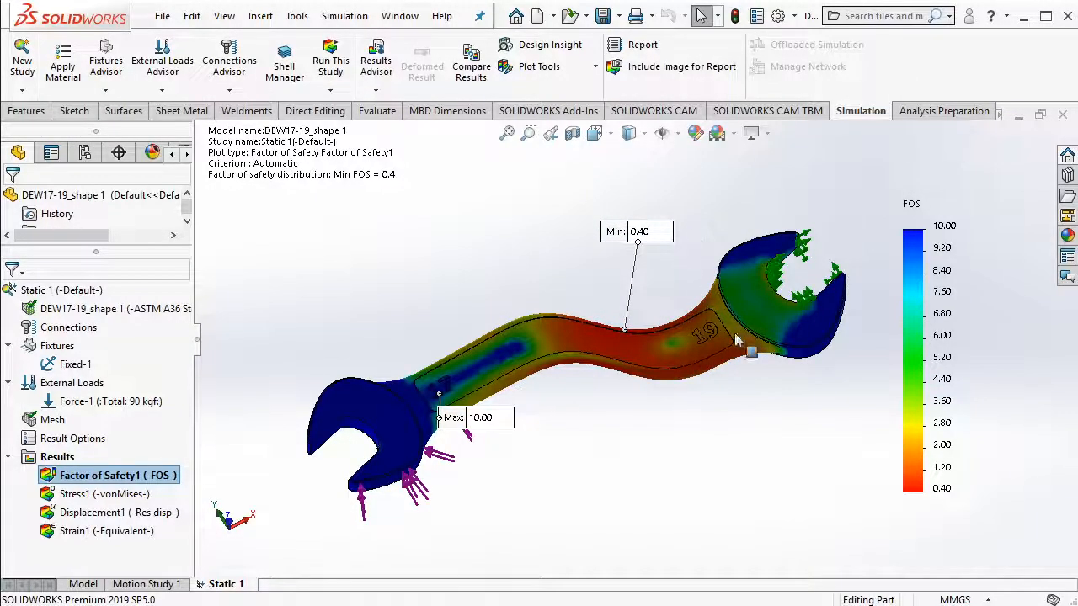
{"action": "middle_click_drag", "start_coordinate": [656, 260], "coordinate": [659, 247]}
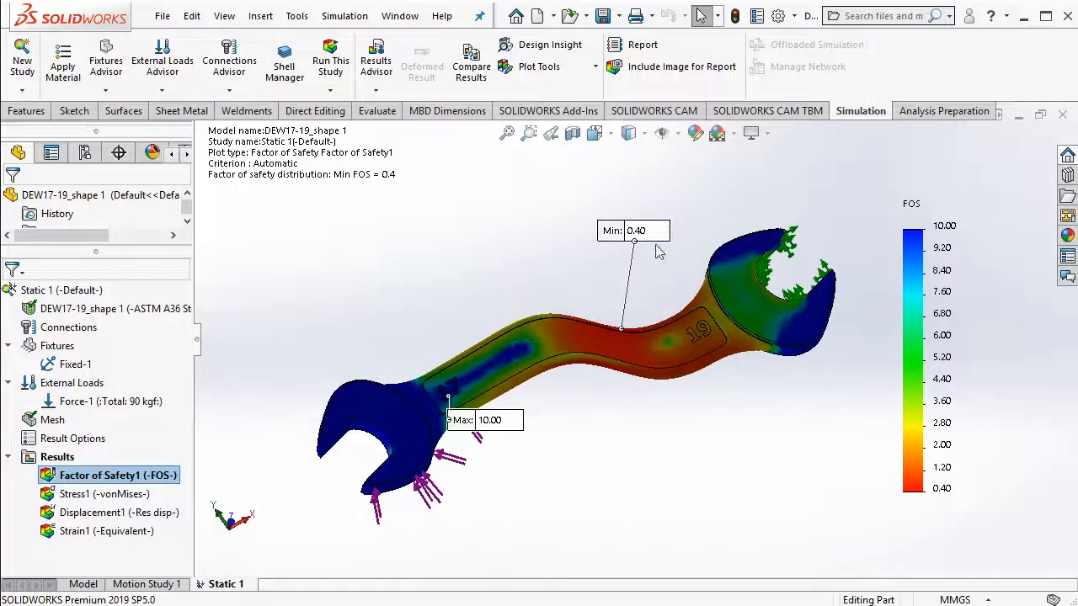
{"action": "middle_click_drag", "start_coordinate": [817, 413], "coordinate": [805, 414]}
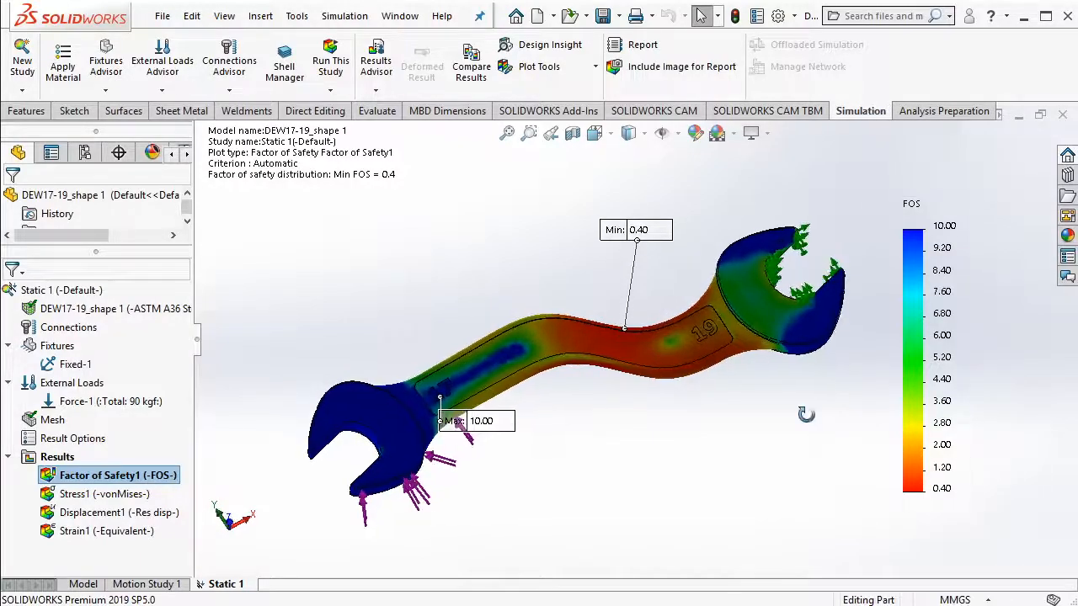
{"action": "scroll", "coordinate": [638, 389], "scroll_direction": "up", "scroll_amount": 1}
{"action": "scroll", "coordinate": [591, 358], "scroll_direction": "down", "scroll_amount": 1}
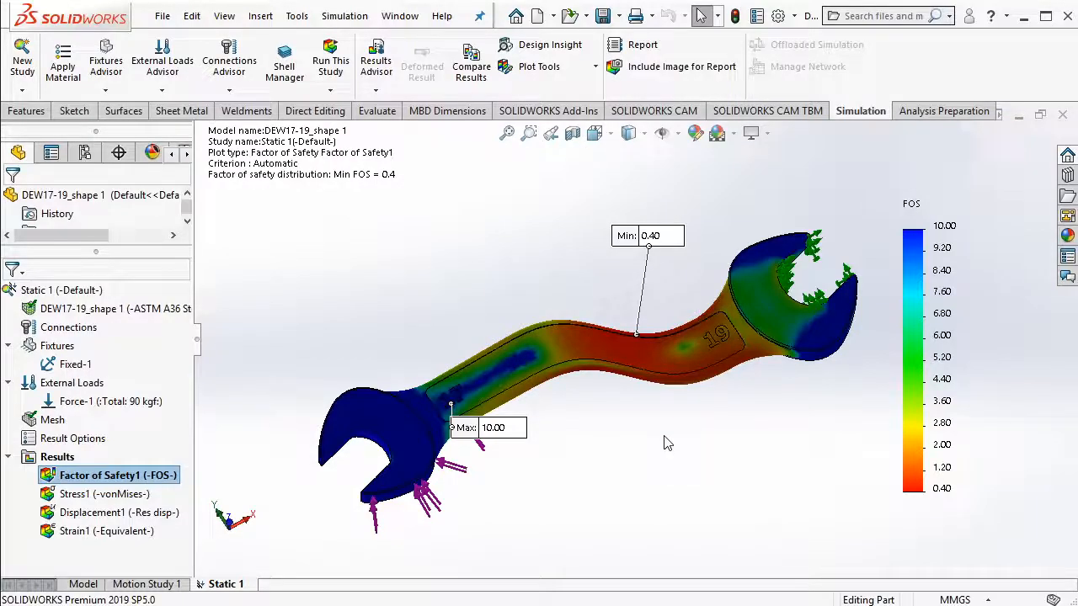
{"action": "middle_click_drag", "start_coordinate": [666, 443], "coordinate": [744, 419]}
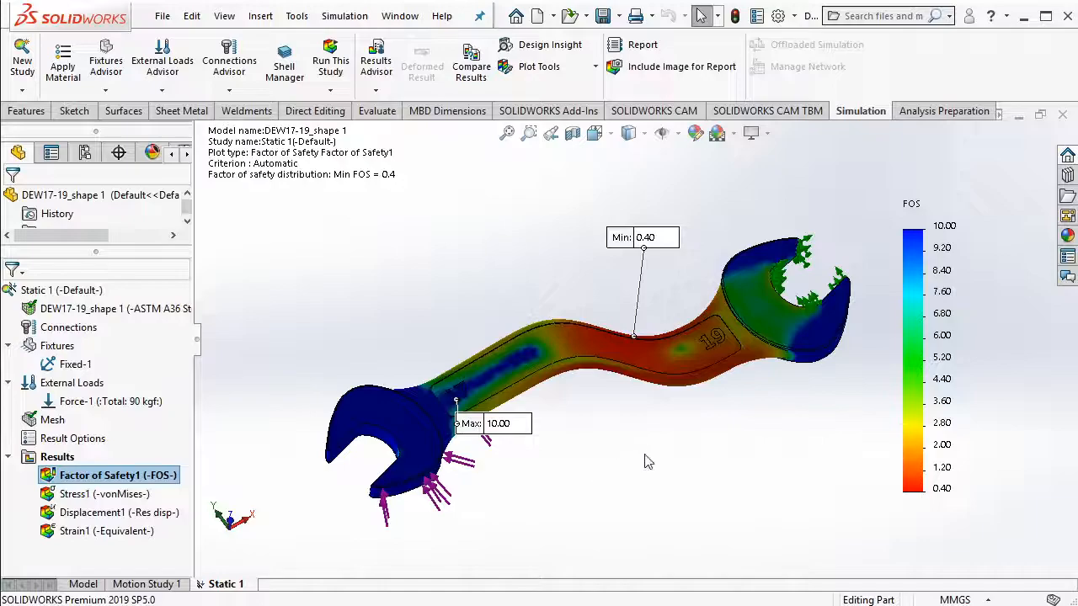
{"action": "middle_click_drag", "start_coordinate": [582, 409], "coordinate": [577, 410]}
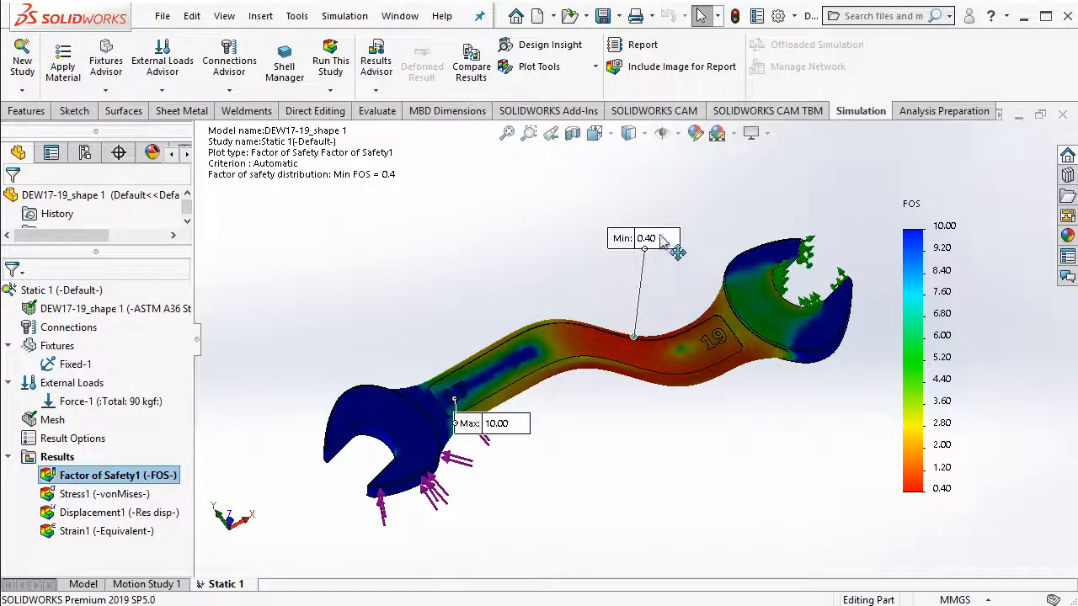
{"action": "middle_click_drag", "start_coordinate": [659, 394], "coordinate": [570, 369]}
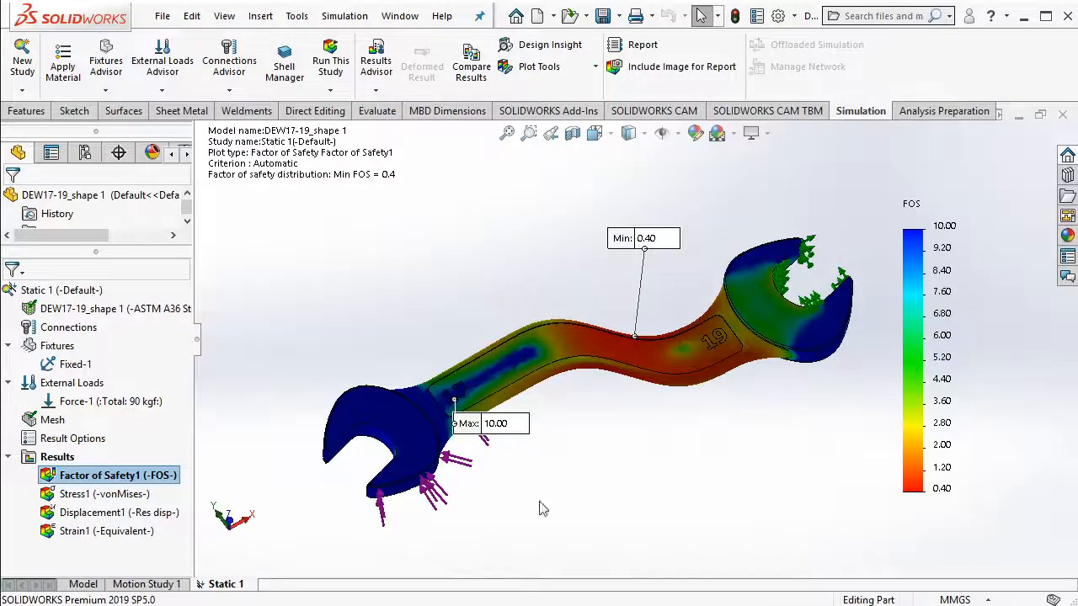
Set the total force of Force-1 to 70 kgf and rerun the Static 1 study.
{"action": "left_click", "coordinate": [149, 406]}
{"action": "right_click", "coordinate": [152, 407]}
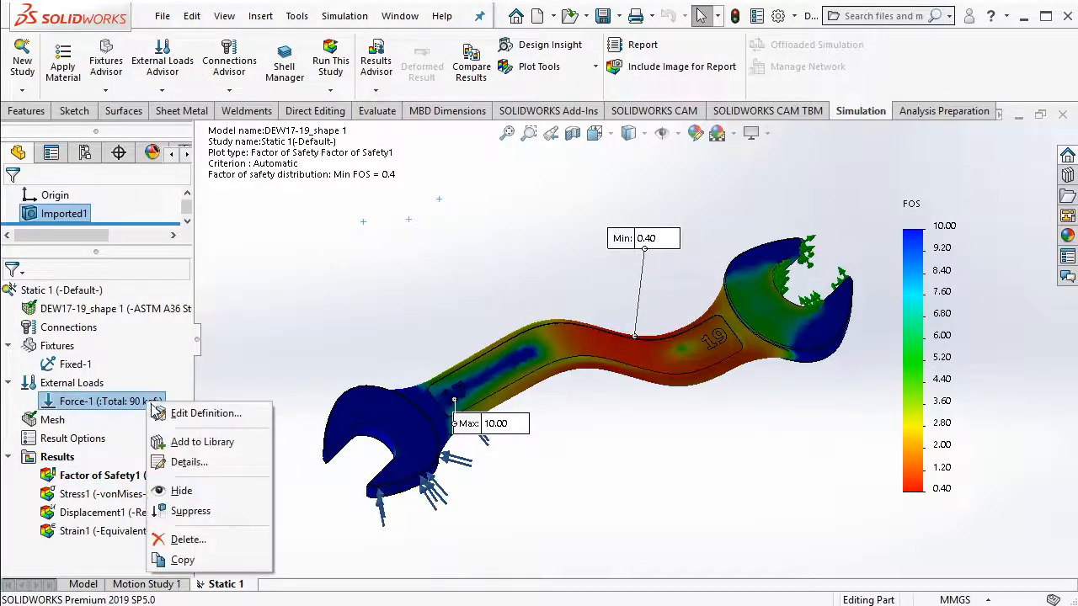
{"action": "left_click", "coordinate": [157, 413]}
{"action": "left_click_drag", "start_coordinate": [62, 482], "coordinate": [15, 484]}
{"action": "type", "text": "70"}
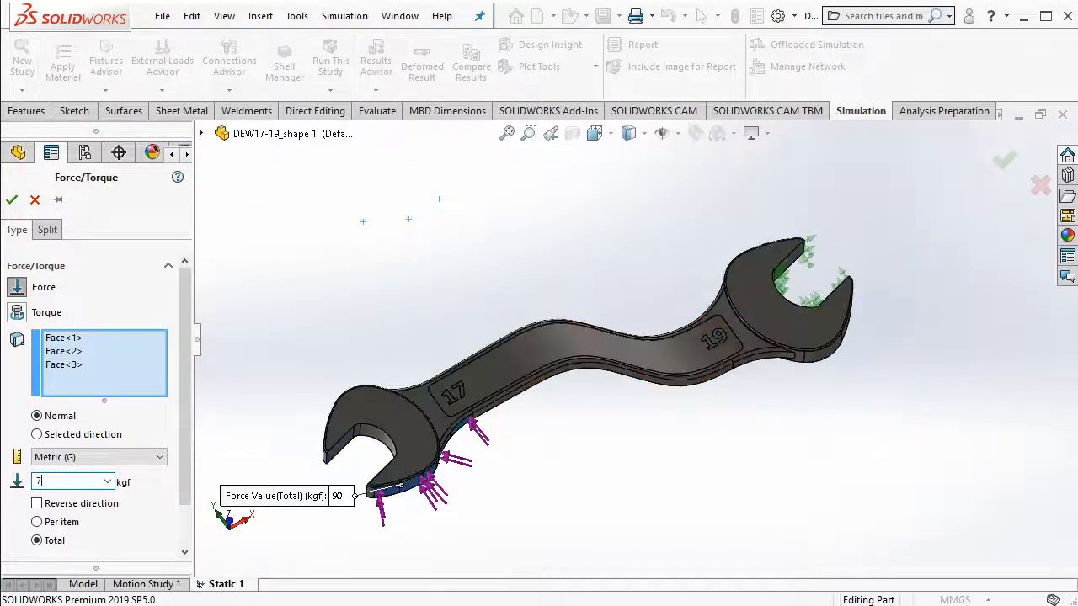
{"action": "left_click", "coordinate": [11, 199]}
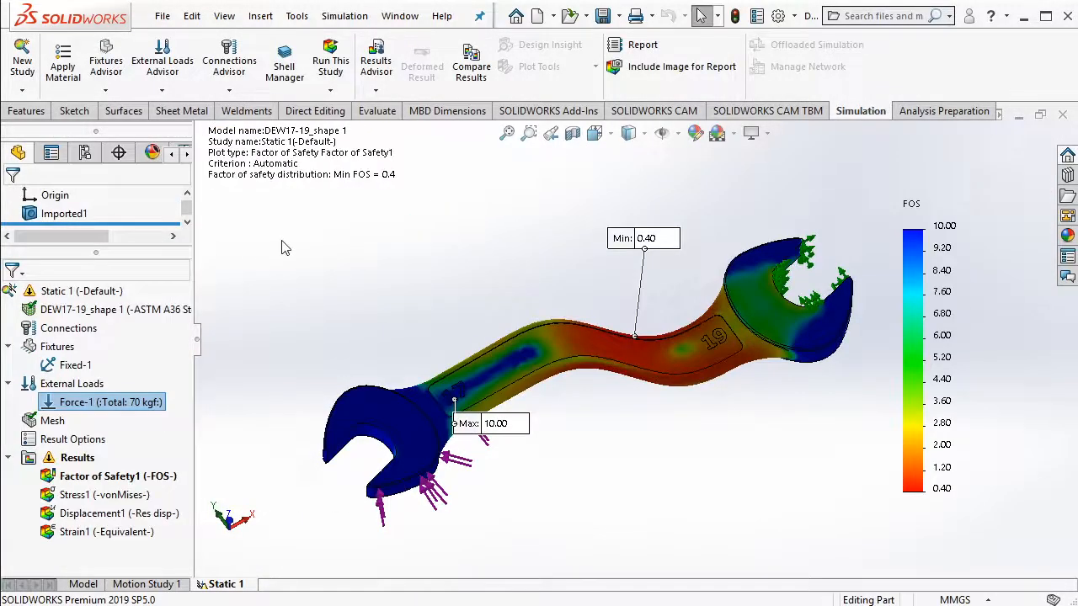
{"action": "left_click", "coordinate": [330, 60]}
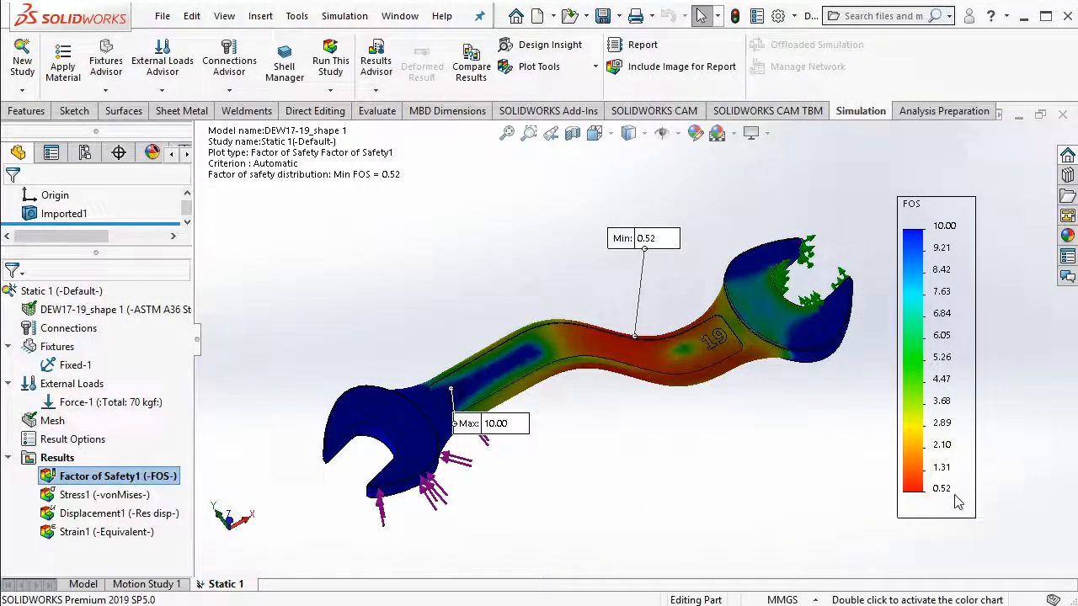
Reduce the total force of Force-1 to 50 kgf and rerun the study.
{"action": "double_click", "coordinate": [149, 403]}
{"action": "double_click", "coordinate": [37, 481]}
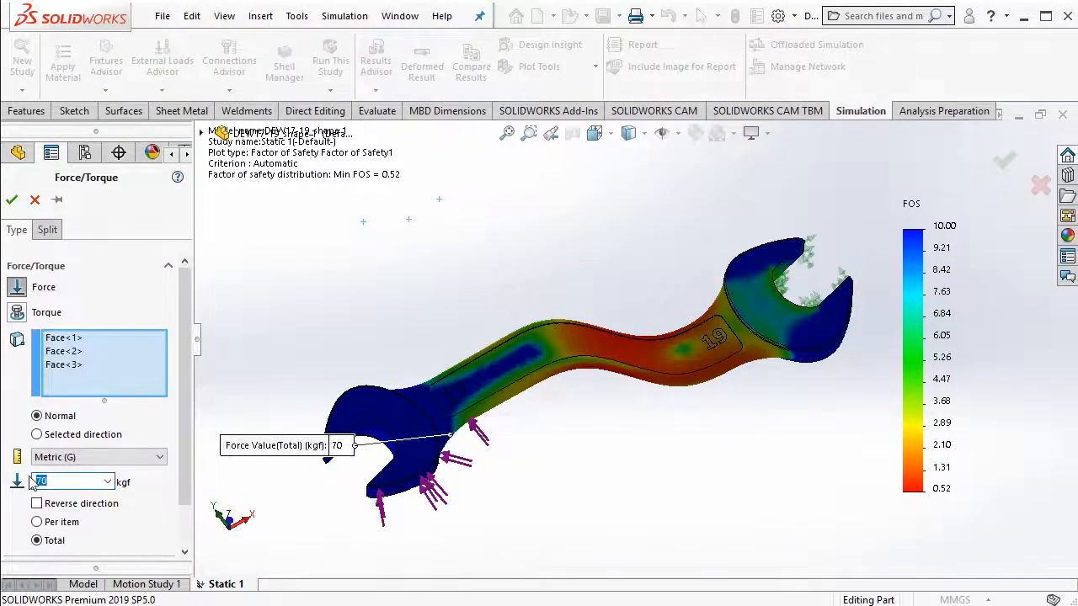
{"action": "type", "text": "50"}
{"action": "left_click", "coordinate": [11, 200]}
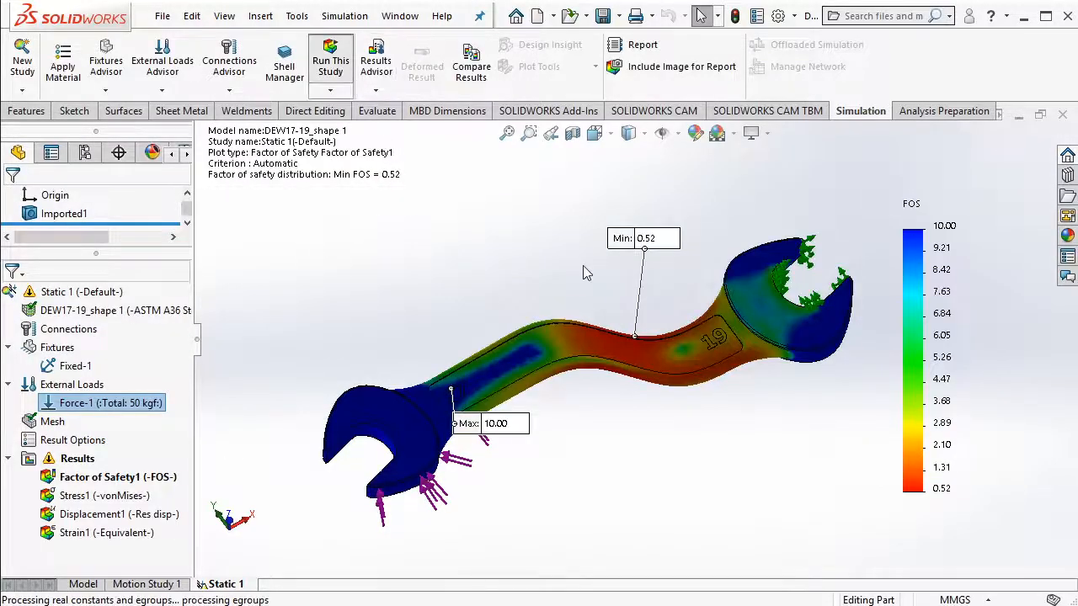
{"action": "left_click", "coordinate": [910, 205]}
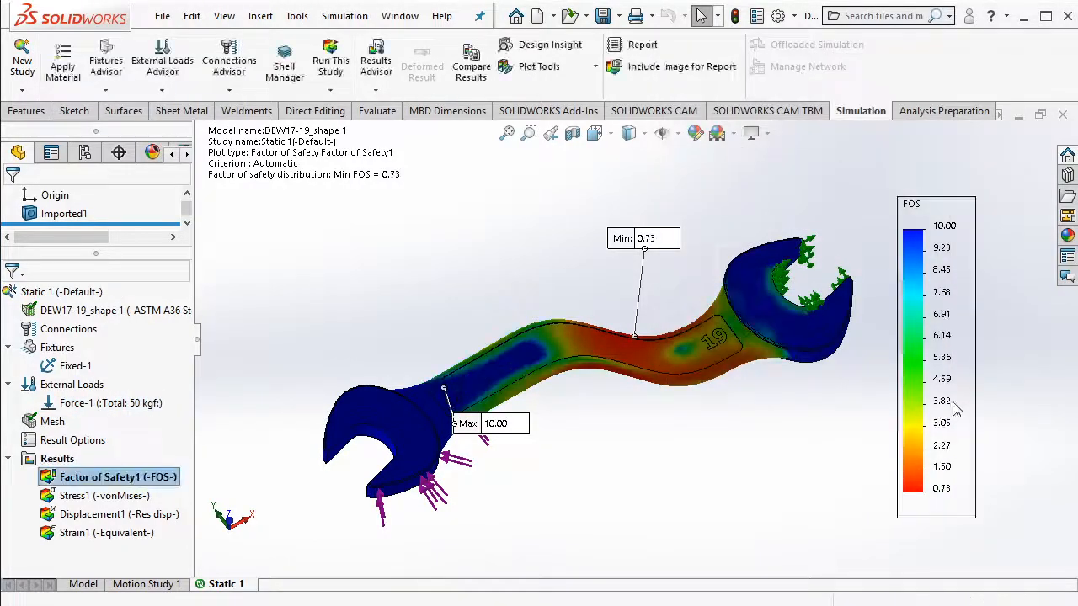
Lower the total force of Force-1 to 20 kgf, rerun the study and inspect the factor of safety plot.
{"action": "left_click", "coordinate": [155, 409]}
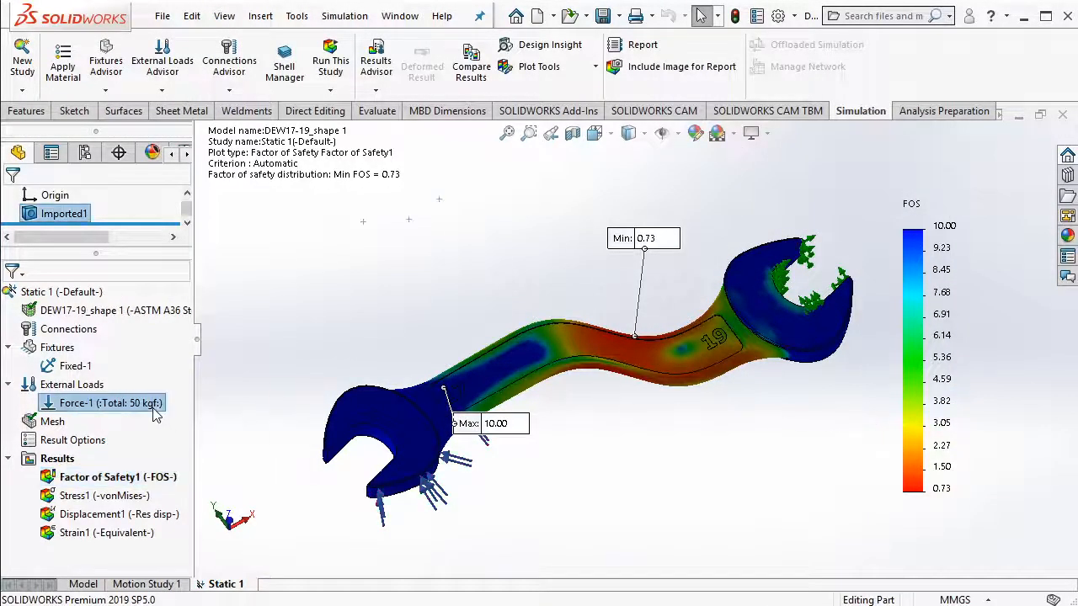
{"action": "double_click", "coordinate": [155, 404]}
{"action": "double_click", "coordinate": [76, 479]}
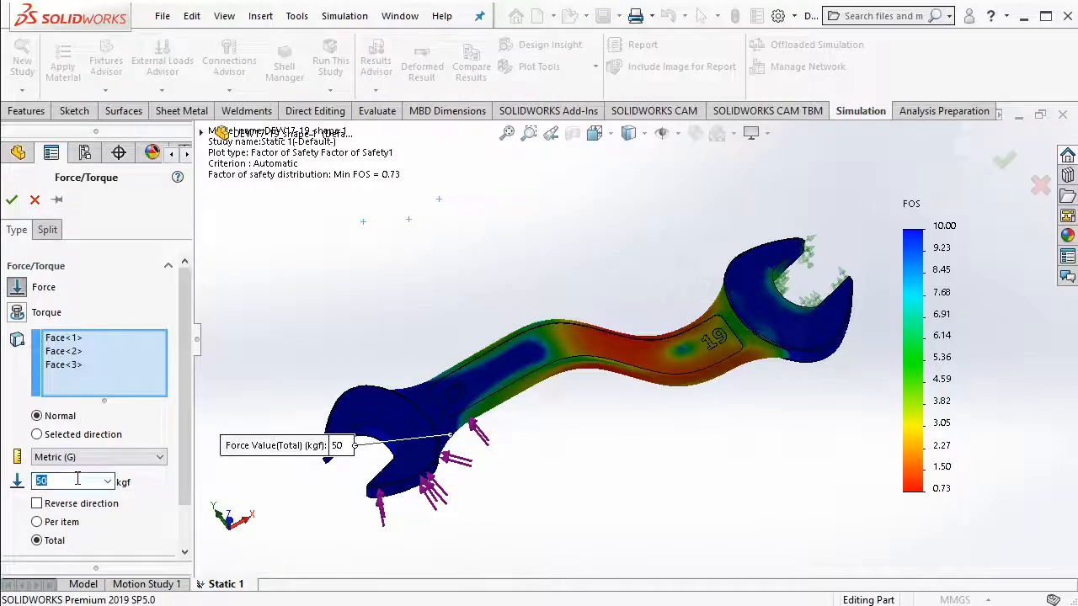
{"action": "type", "text": "2"}
{"action": "left_click", "coordinate": [12, 199]}
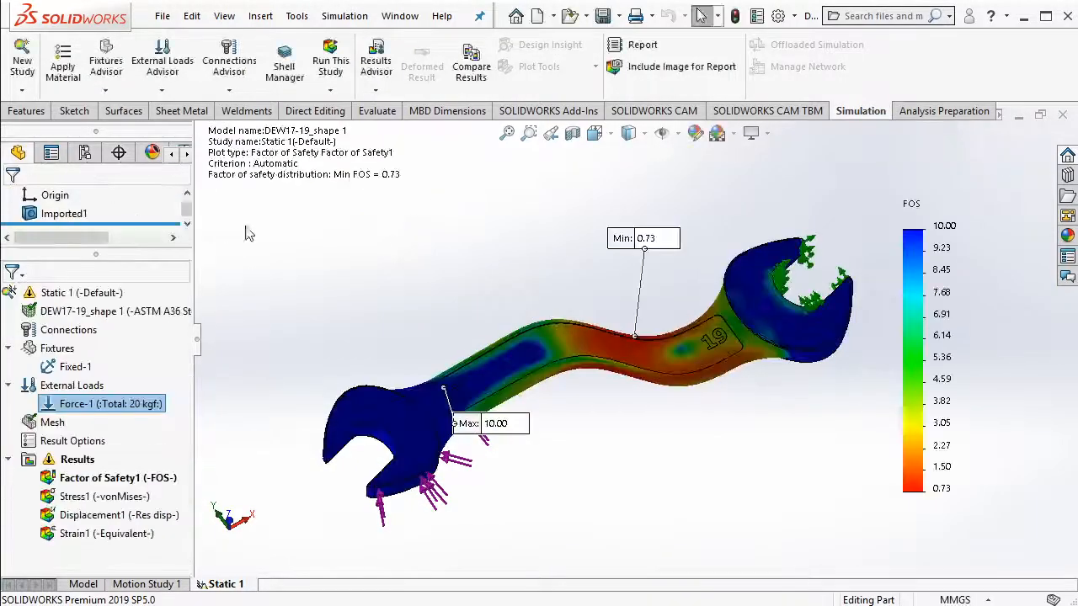
{"action": "left_click", "coordinate": [330, 60]}
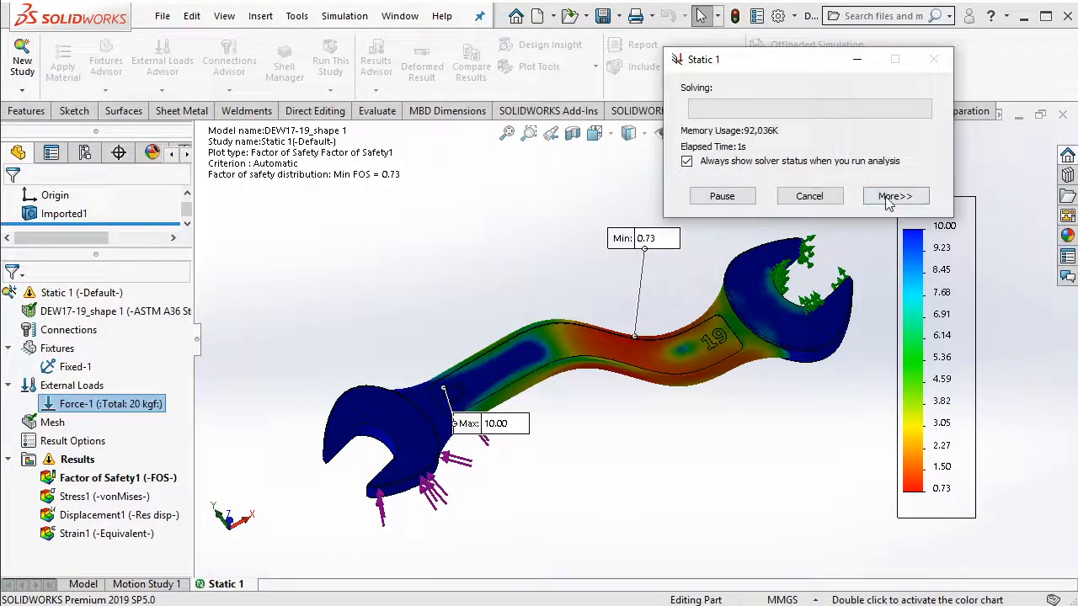
{"action": "left_click", "coordinate": [895, 195]}
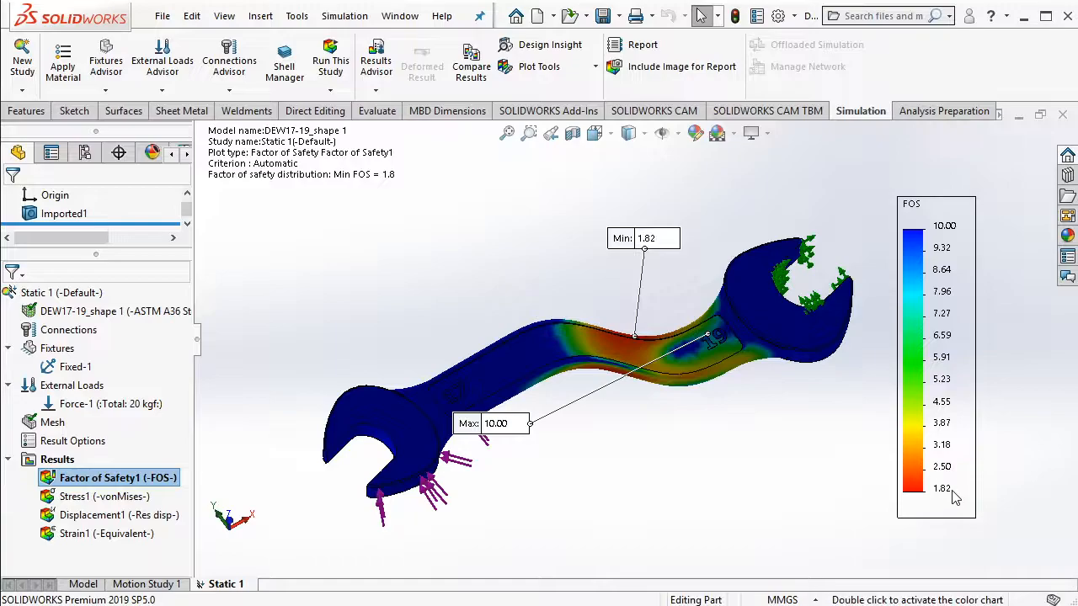
{"action": "middle_click_drag", "start_coordinate": [714, 389], "coordinate": [399, 376]}
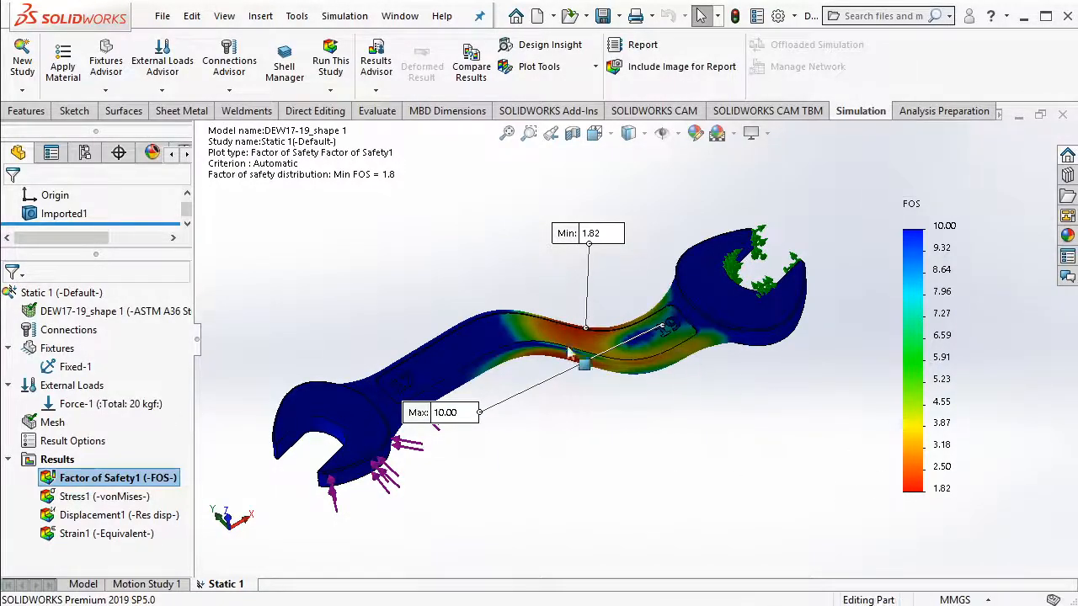
Set the total force of Force-1 to 30 kgf and rerun the Static 1 study.
{"action": "double_click", "coordinate": [125, 406]}
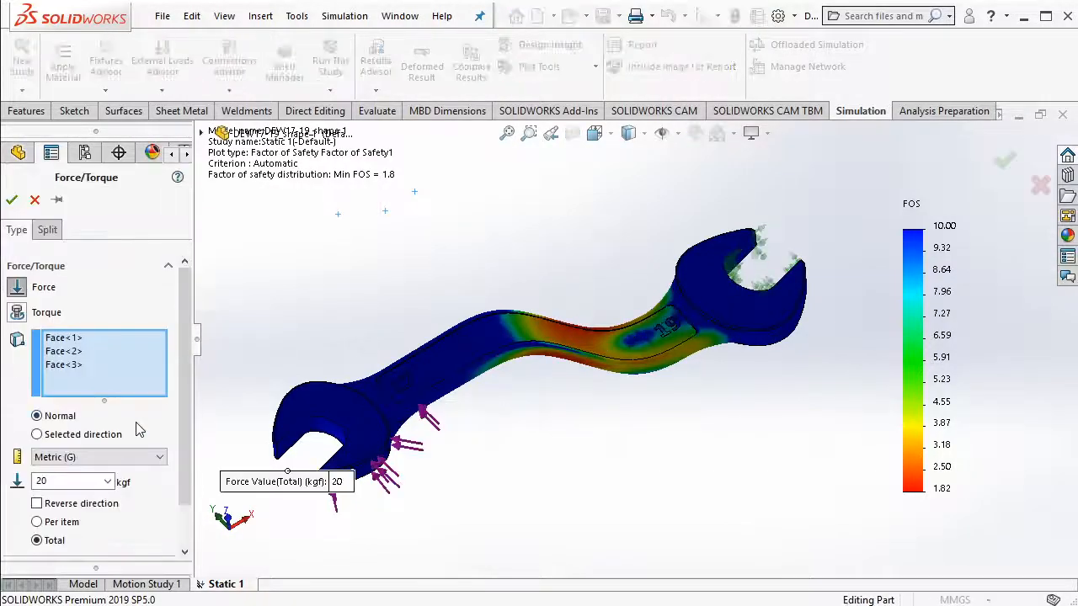
{"action": "double_click", "coordinate": [91, 481]}
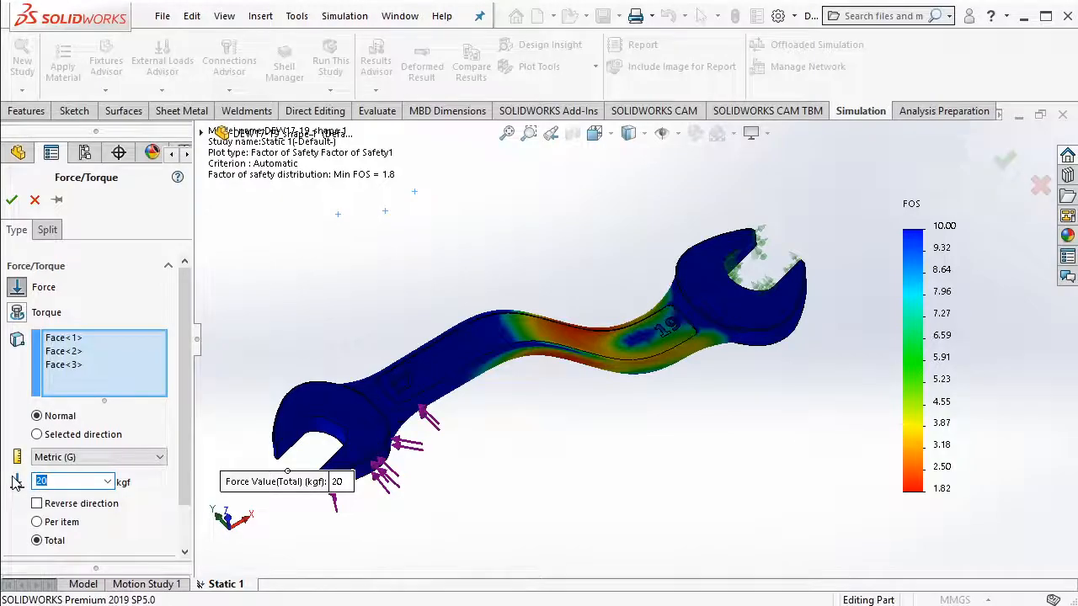
{"action": "type", "text": "30"}
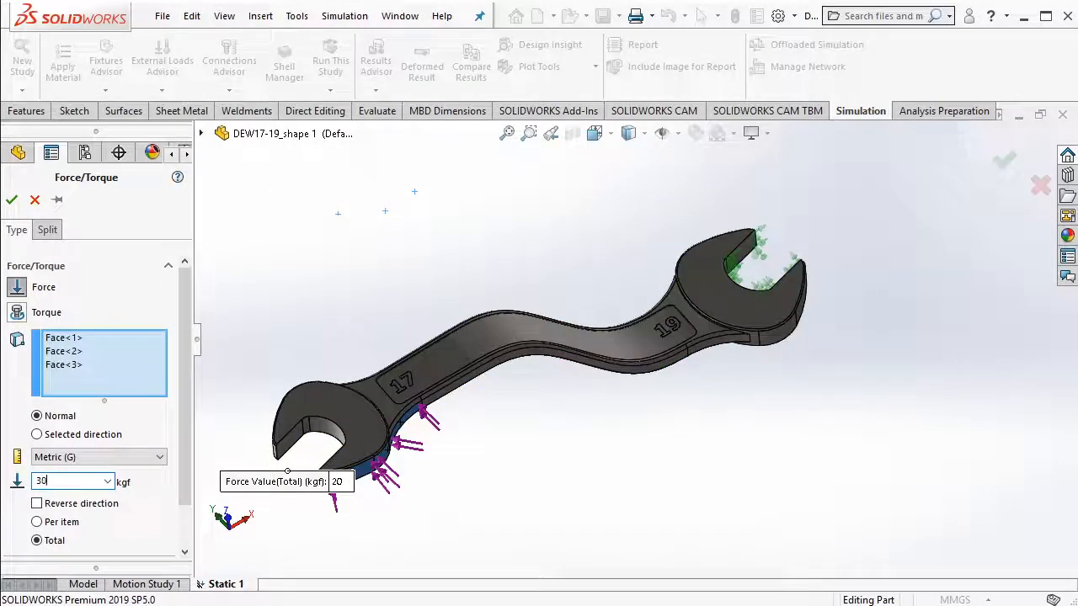
{"action": "left_click", "coordinate": [12, 199]}
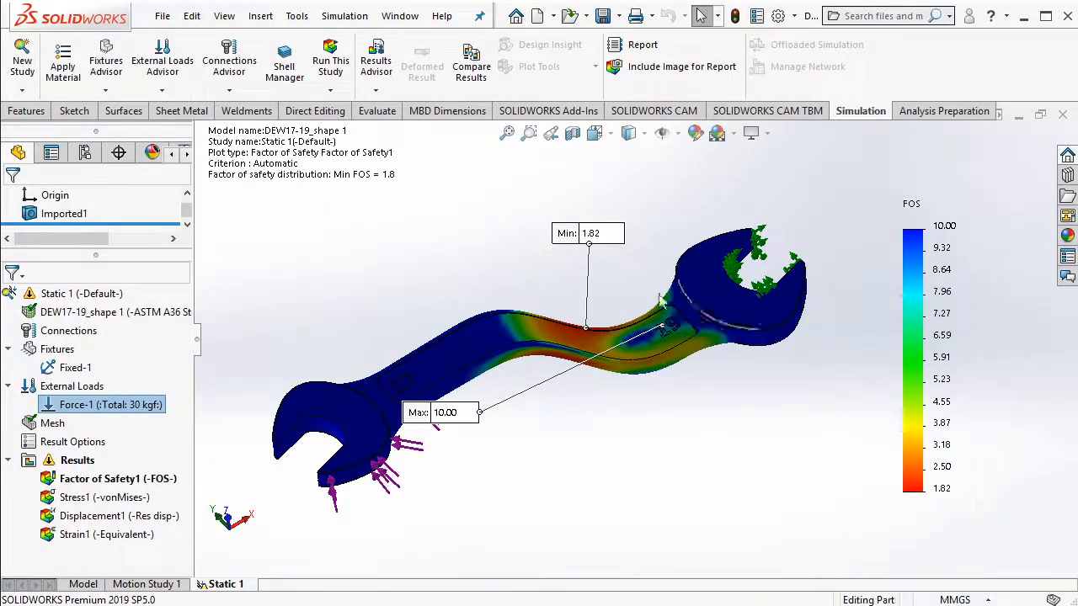
{"action": "left_click", "coordinate": [330, 61]}
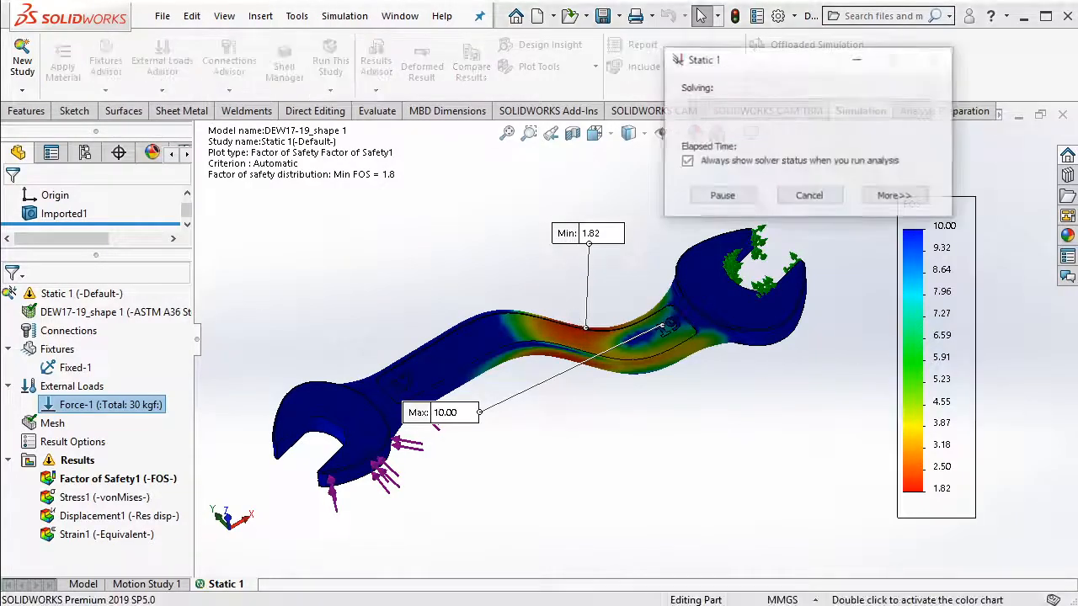
{"action": "left_click", "coordinate": [894, 195]}
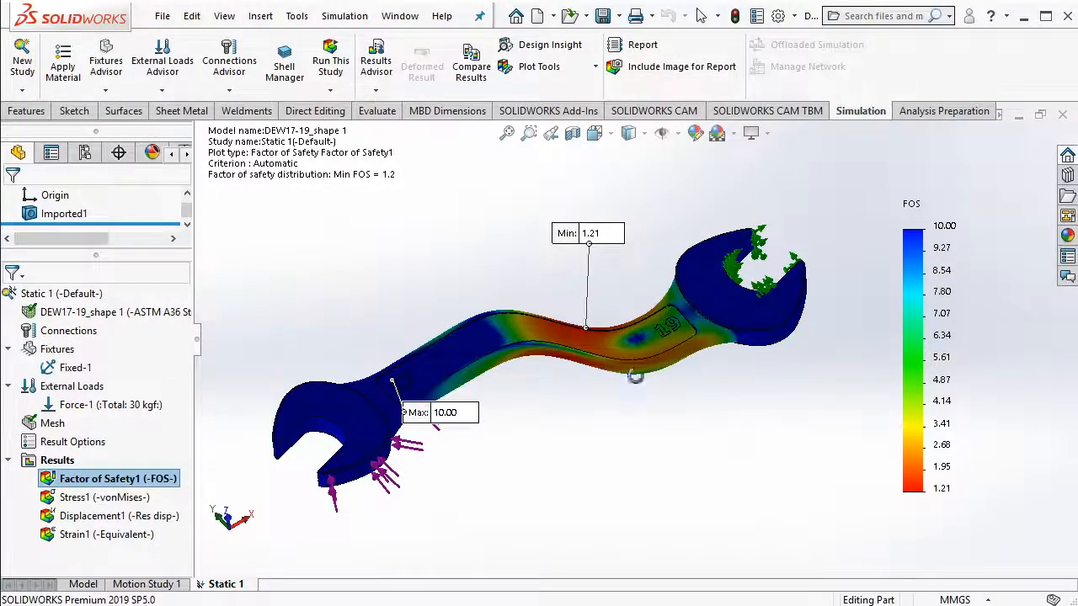
Examine the factor of safety distribution along the bent handle and both jaws from several angles, comparing it with the FOS legend.
{"action": "middle_click_drag", "start_coordinate": [635, 374], "coordinate": [660, 444]}
{"action": "scroll", "coordinate": [508, 415], "scroll_direction": "down", "scroll_amount": 1}
{"action": "middle_click_drag", "start_coordinate": [508, 414], "coordinate": [500, 353]}
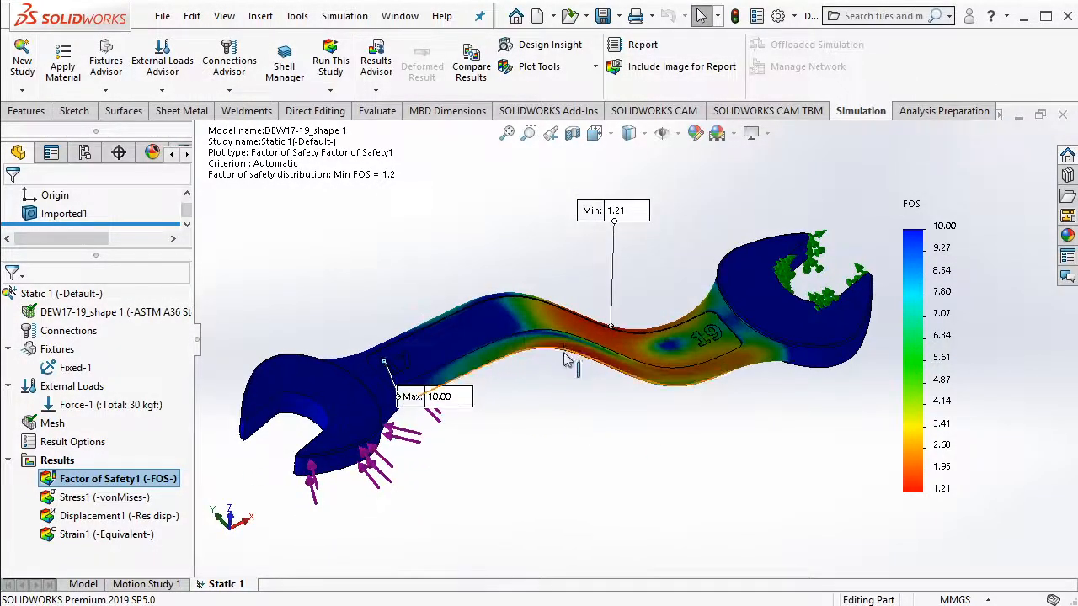
{"action": "middle_click_drag", "start_coordinate": [624, 363], "coordinate": [616, 337]}
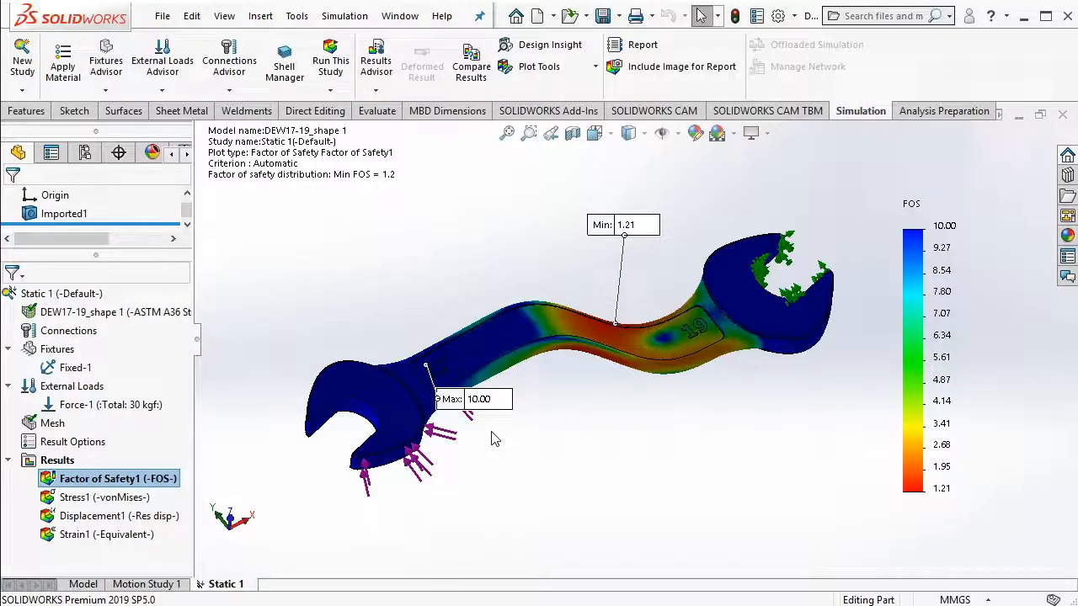
{"action": "middle_click_drag", "start_coordinate": [649, 380], "coordinate": [679, 363]}
{"action": "scroll", "coordinate": [642, 408], "scroll_direction": "up", "scroll_amount": 1}
{"action": "scroll", "coordinate": [646, 387], "scroll_direction": "down", "scroll_amount": 1}
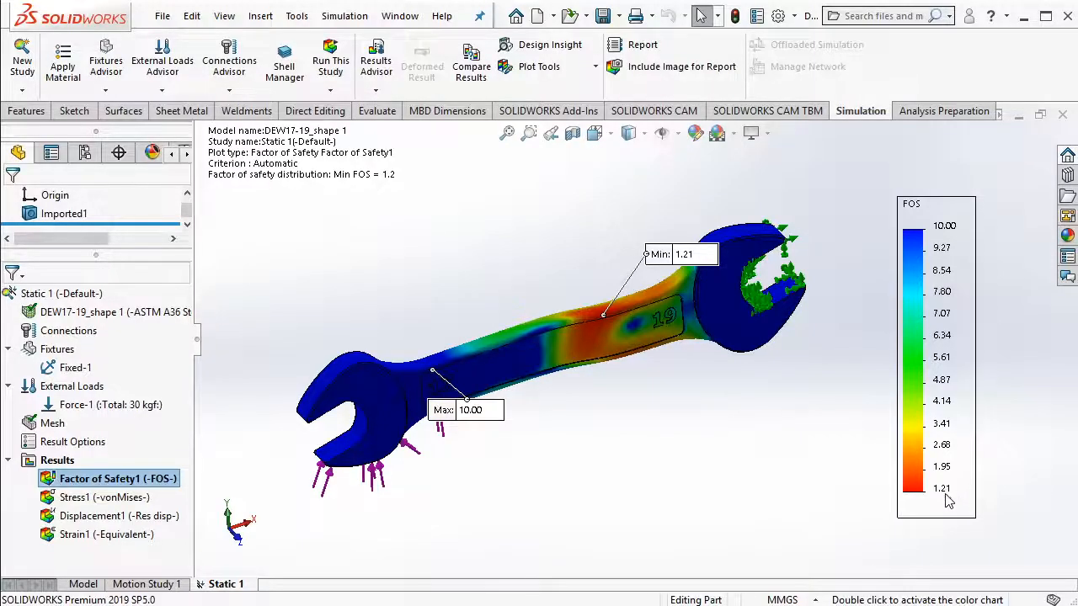
{"action": "middle_click_drag", "start_coordinate": [657, 374], "coordinate": [674, 392]}
{"action": "scroll", "coordinate": [679, 296], "scroll_direction": "down", "scroll_amount": 3}
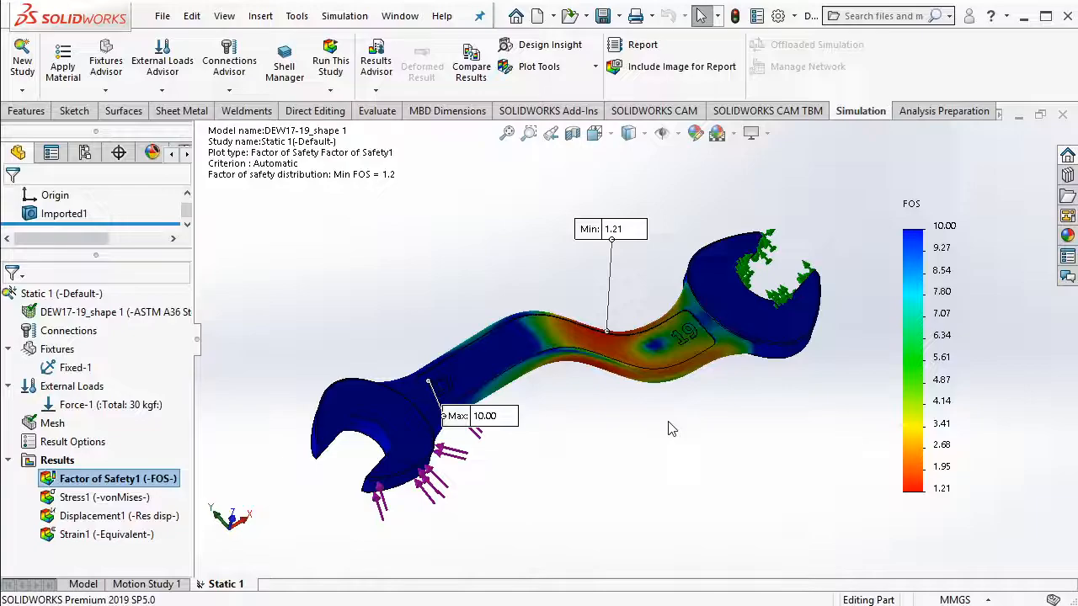
{"action": "middle_click_drag", "start_coordinate": [671, 428], "coordinate": [646, 397]}
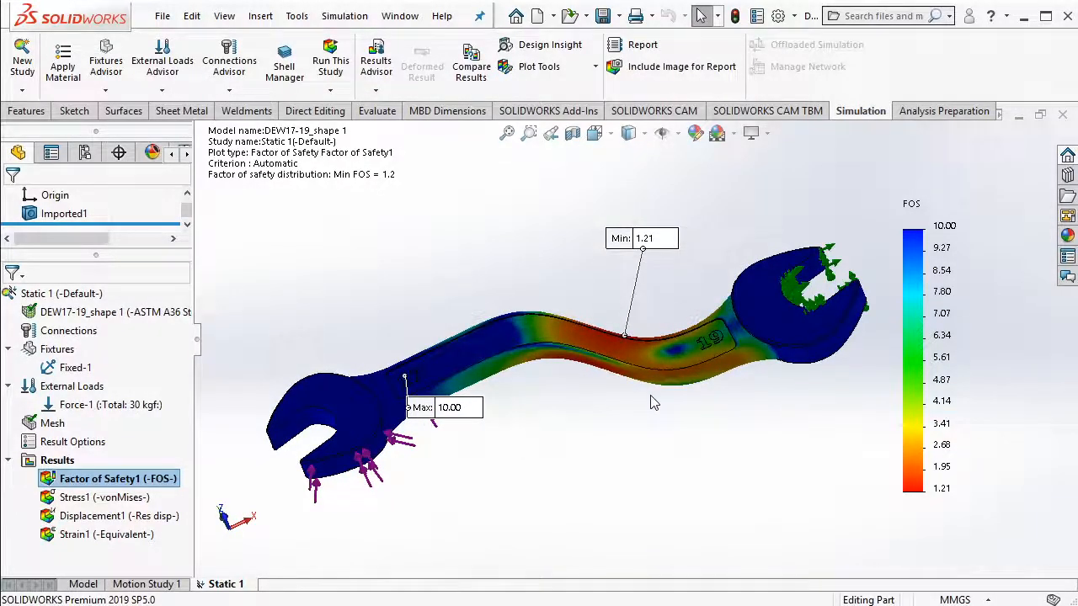
{"action": "middle_click_drag", "start_coordinate": [650, 402], "coordinate": [664, 405]}
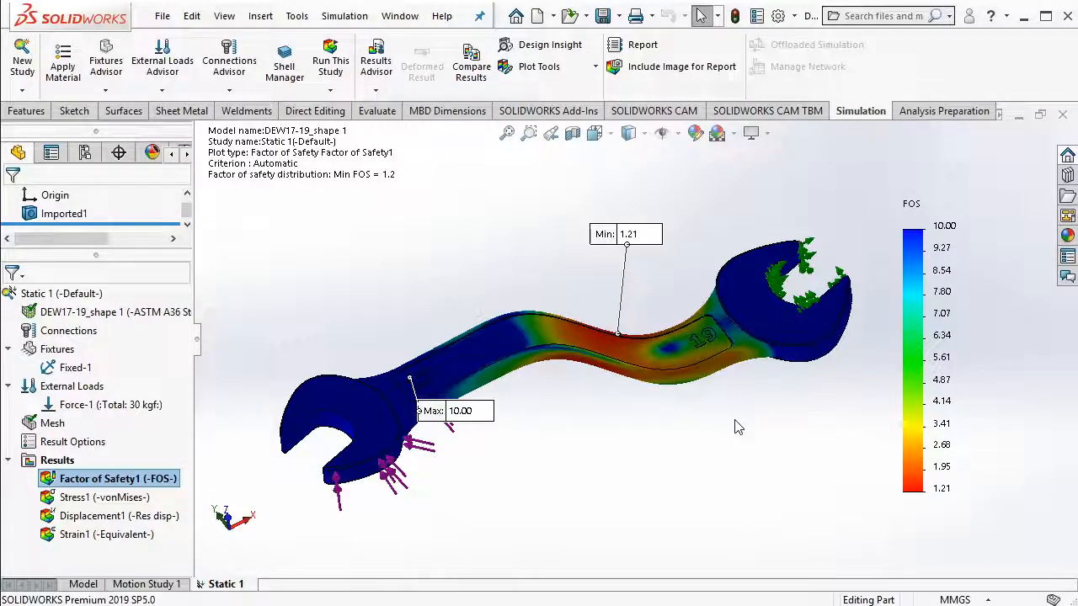
{"action": "mouse_move", "coordinate": [744, 425]}
{"action": "middle_mouse_down"}
{"action": "mouse_move", "coordinate": [756, 430]}
{"action": "mouse_move", "coordinate": [746, 433]}
{"action": "middle_mouse_up"}
{"action": "scroll", "coordinate": [676, 452], "scroll_direction": "up", "scroll_amount": 2}
{"action": "scroll", "coordinate": [674, 450], "scroll_direction": "down", "scroll_amount": 1}
{"action": "scroll", "coordinate": [662, 369], "scroll_direction": "up", "scroll_amount": 2}
{"action": "scroll", "coordinate": [623, 267], "scroll_direction": "down", "scroll_amount": 2}
{"action": "middle_click_drag", "start_coordinate": [623, 267], "coordinate": [625, 284]}
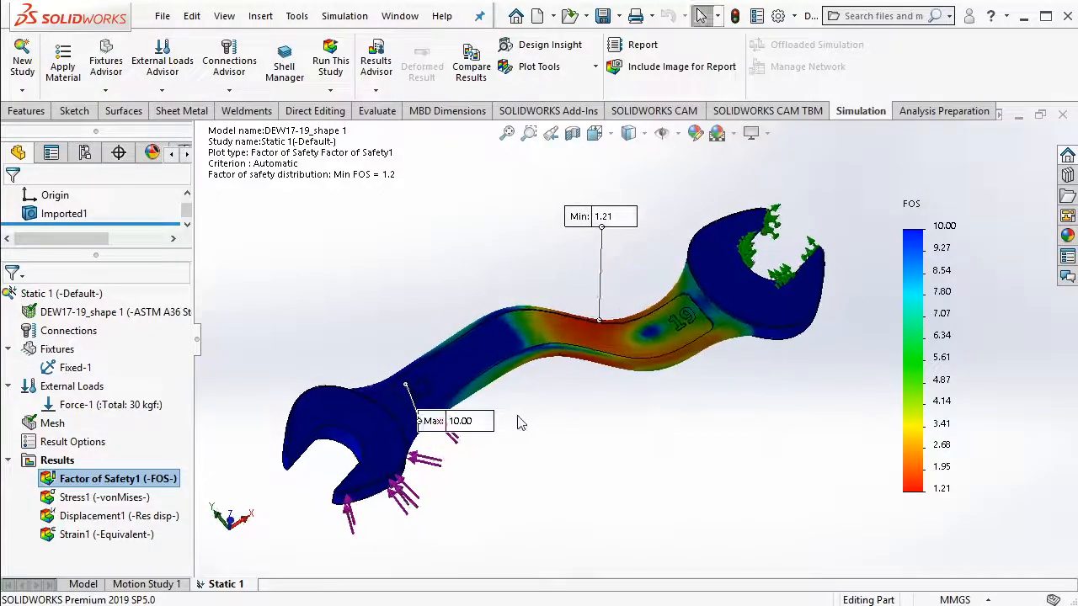